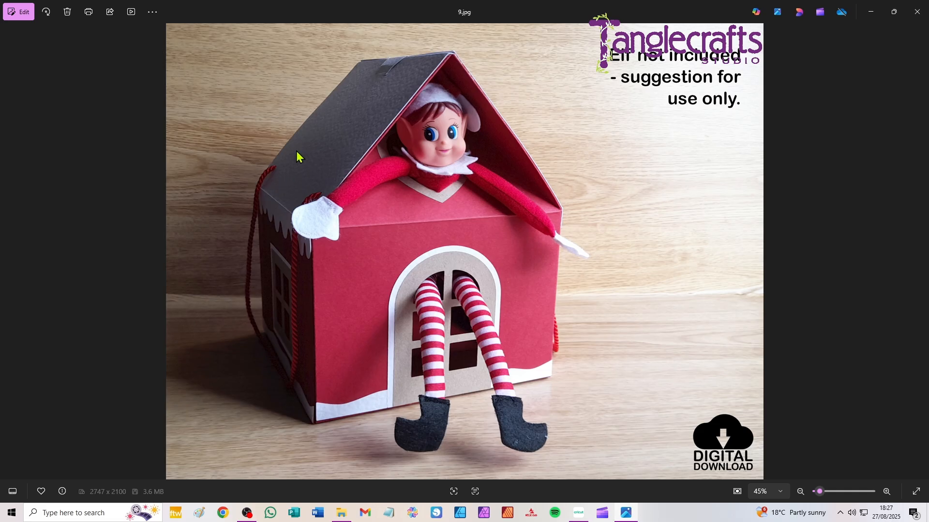
# - Browse back through the product photos of the finished Christmas house box, from 9.jpg to 2.jpg
pyautogui.click(9, 252)
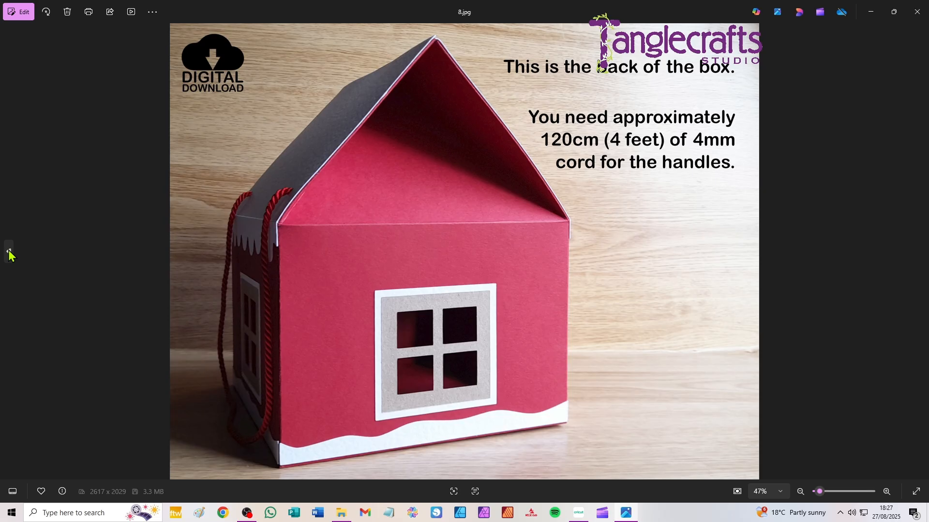
pyautogui.click(9, 251)
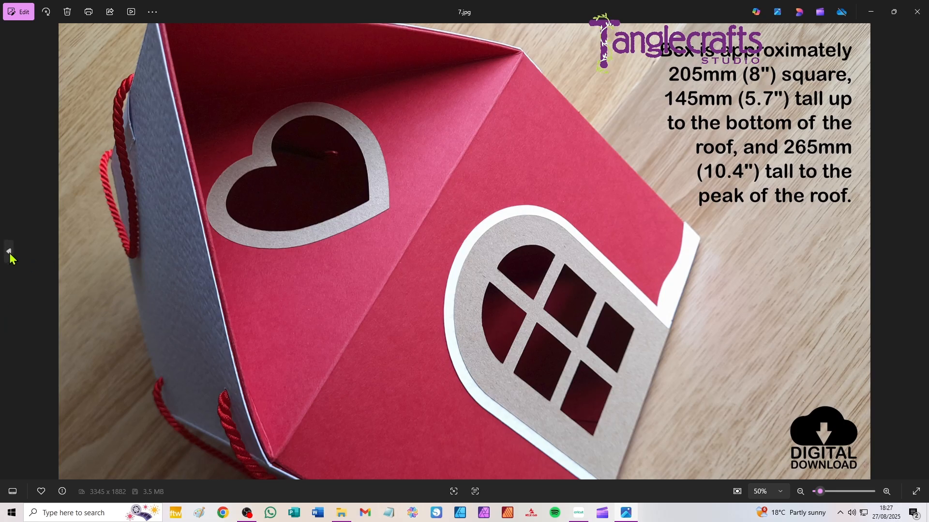
pyautogui.click(9, 252)
pyautogui.click(9, 252)
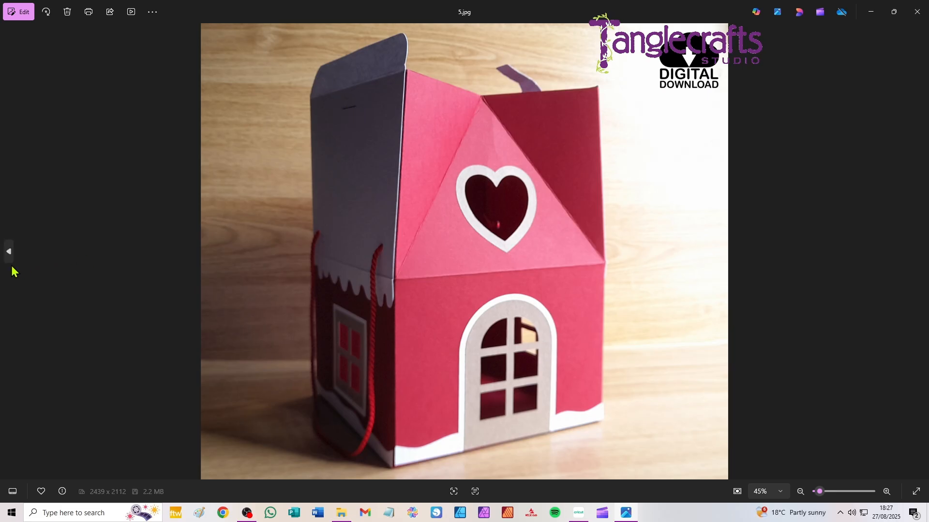
pyautogui.click(10, 259)
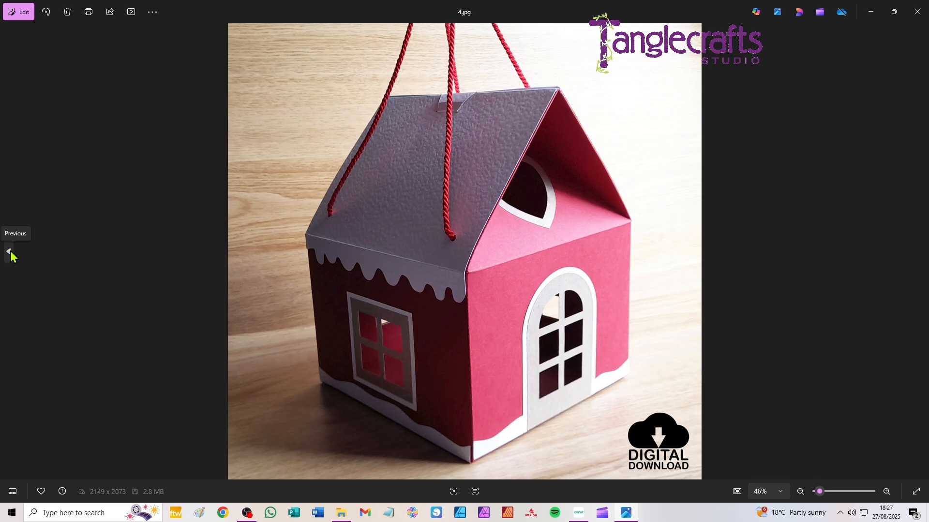
pyautogui.click(9, 252)
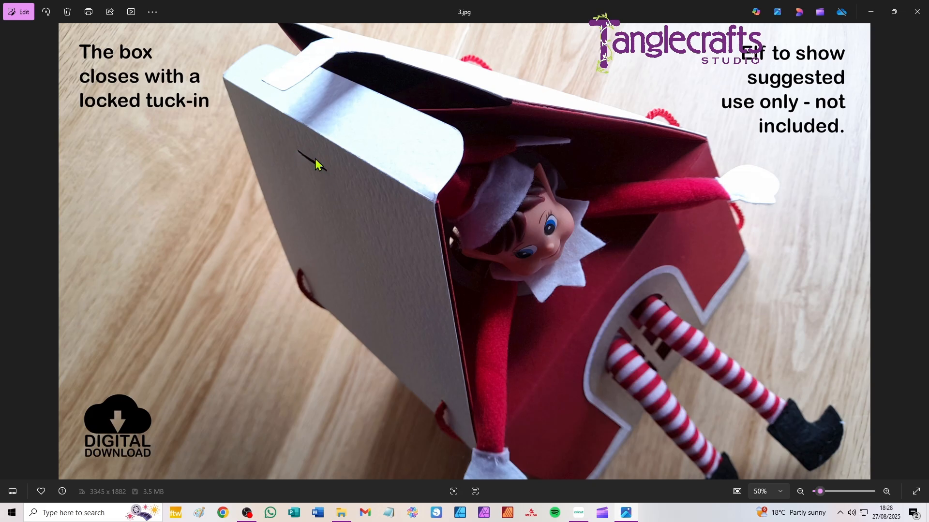
pyautogui.click(8, 253)
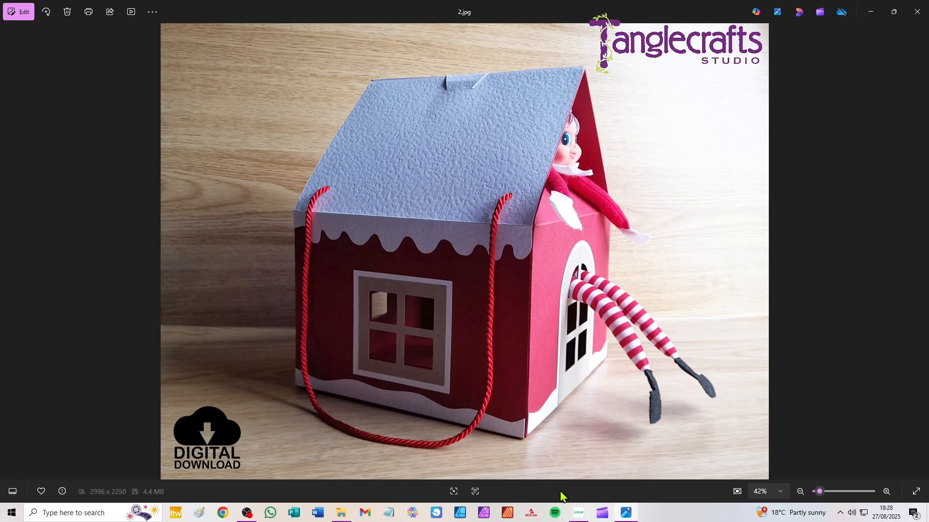
# - Switch to Cricut Design Space and choose Large_House_Gift_Box_12x12.svg as the image to upload
pyautogui.moveTo(581, 518)
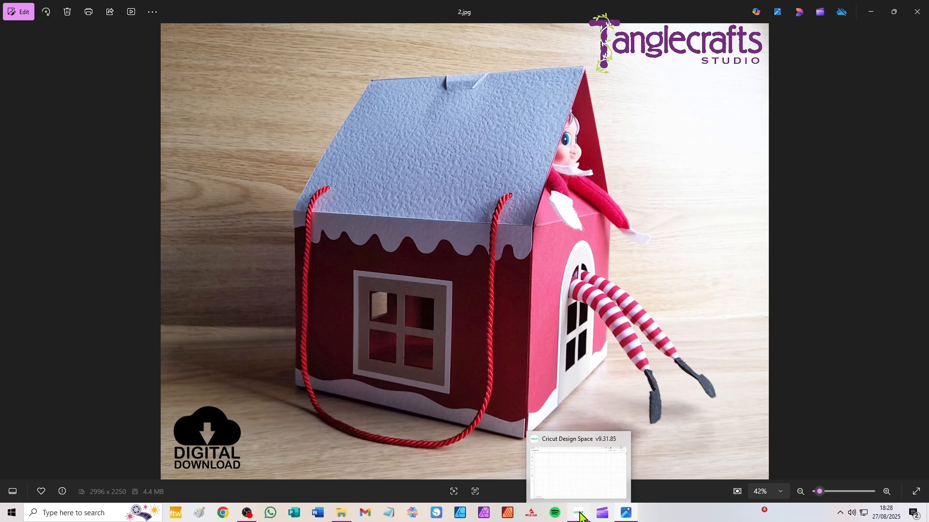
pyautogui.click(580, 513)
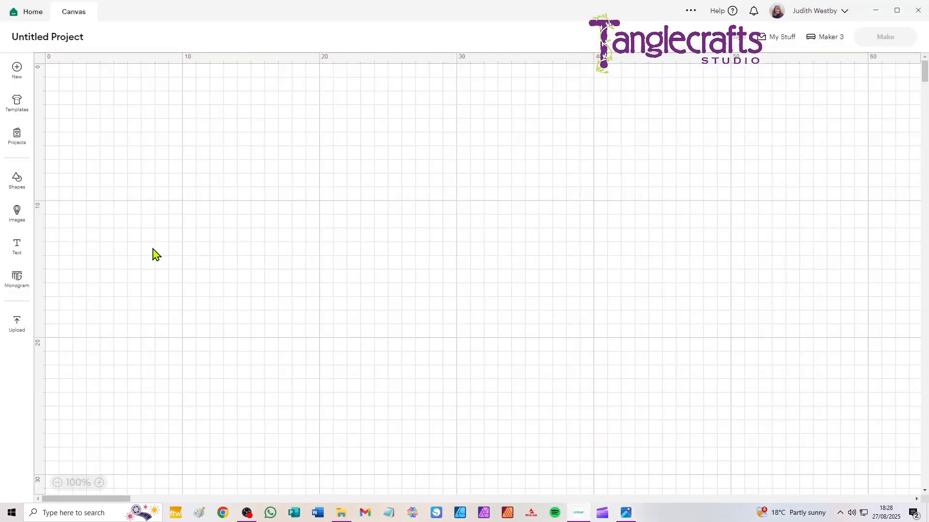
pyautogui.click(15, 328)
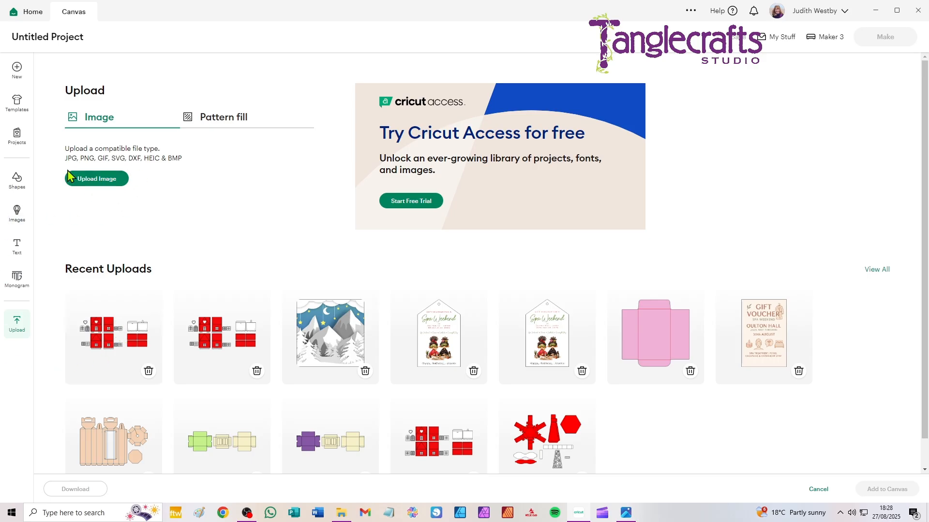
pyautogui.click(91, 182)
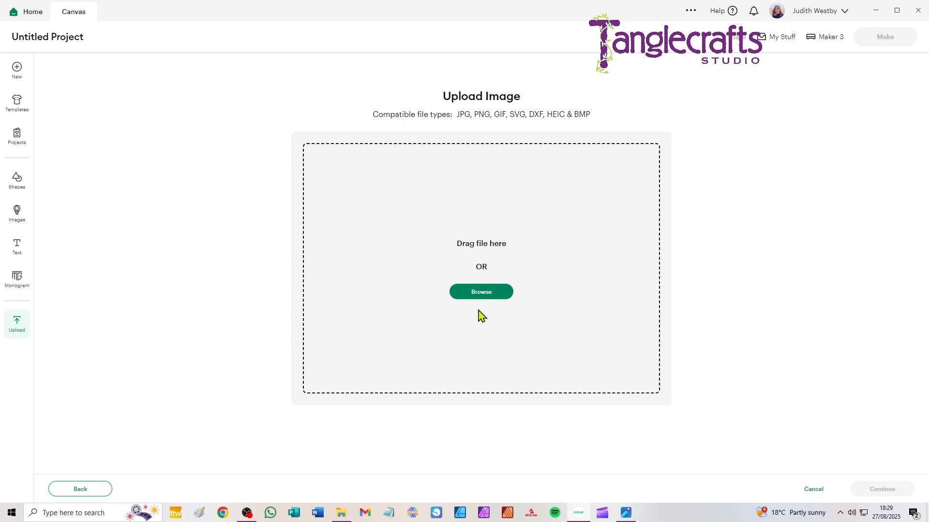
pyautogui.click(475, 292)
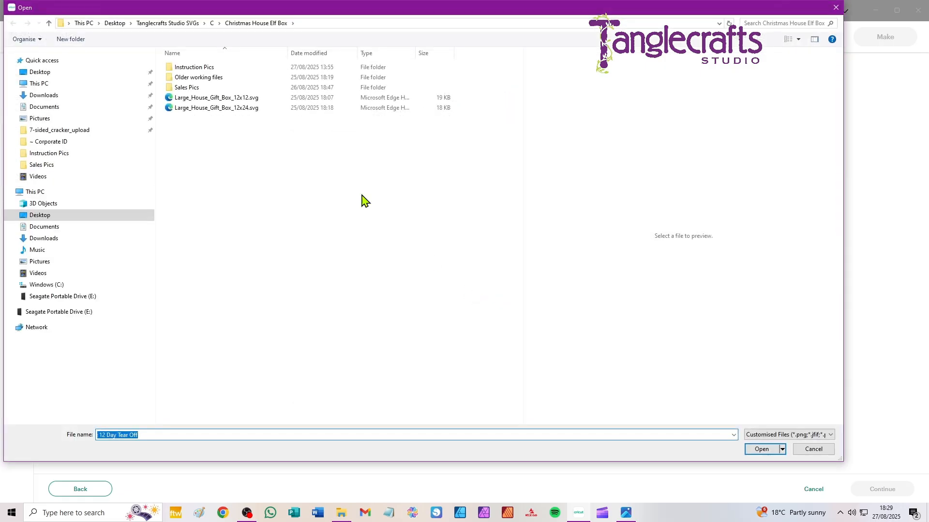
pyautogui.click(181, 97)
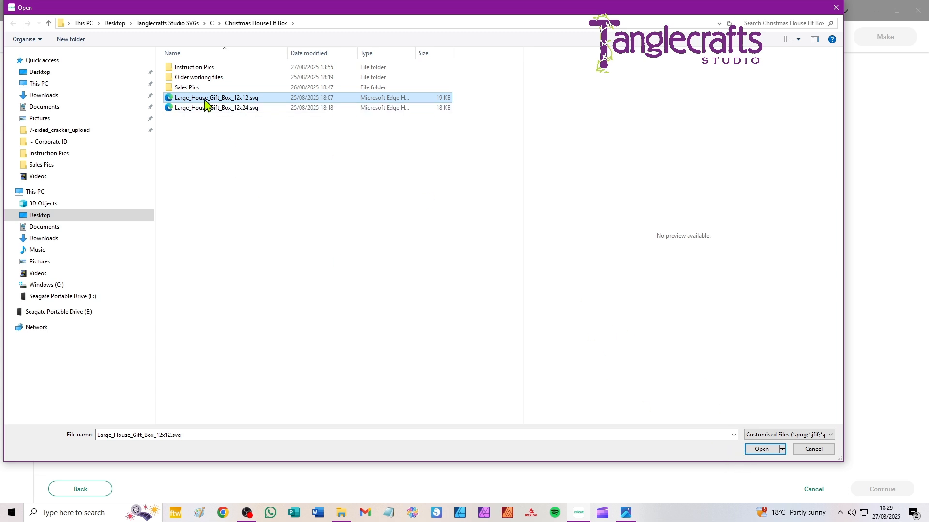
pyautogui.click(760, 450)
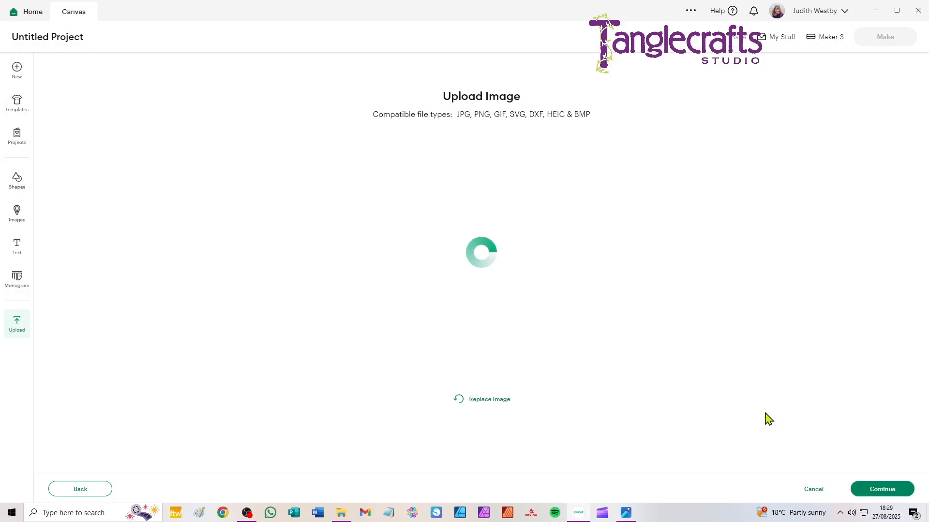
# - Finish uploading the house box template onto the canvas and collapse the image library to show all the pieces
pyautogui.click(899, 496)
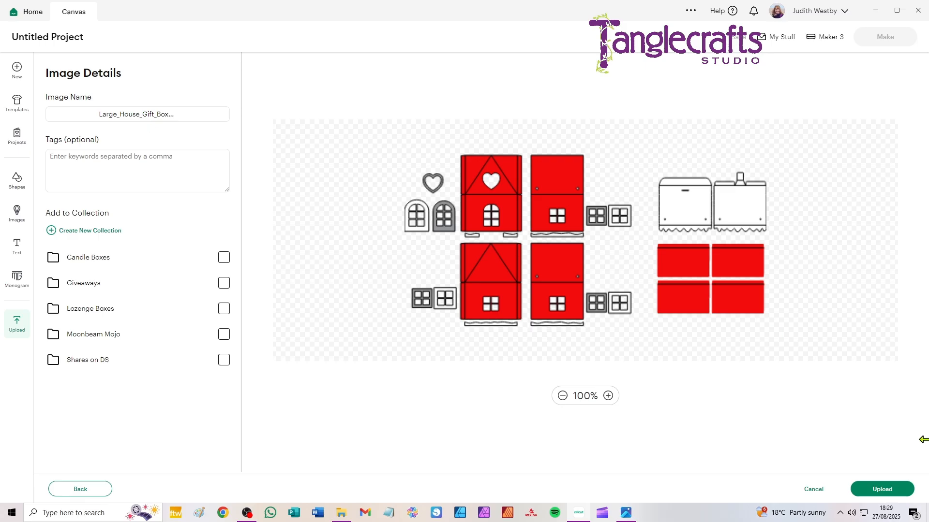
pyautogui.click(888, 491)
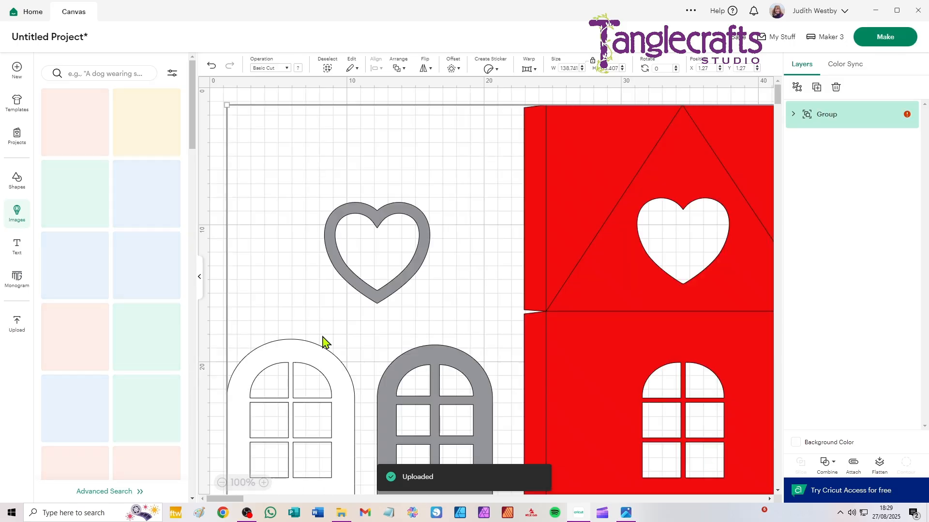
pyautogui.click(199, 277)
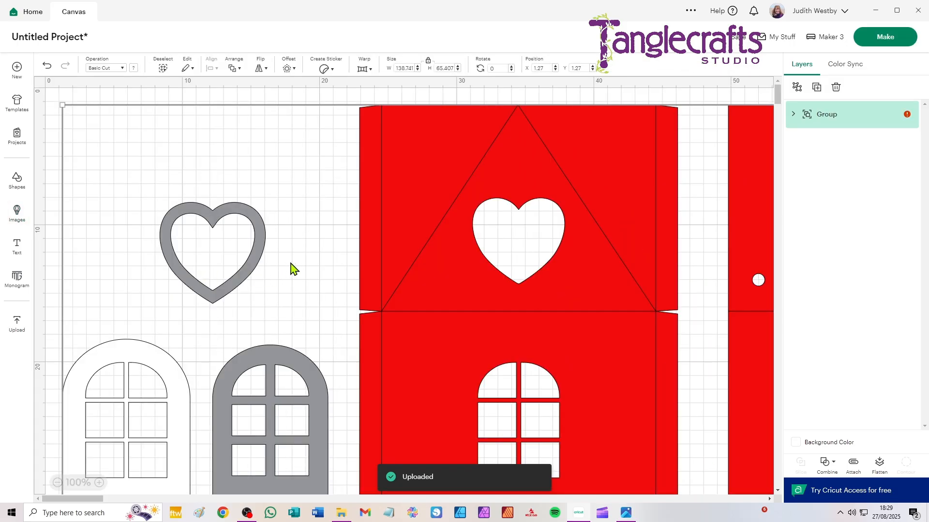
pyautogui.scroll(-2, 279, 264)
pyautogui.scroll(-4, 279, 262)
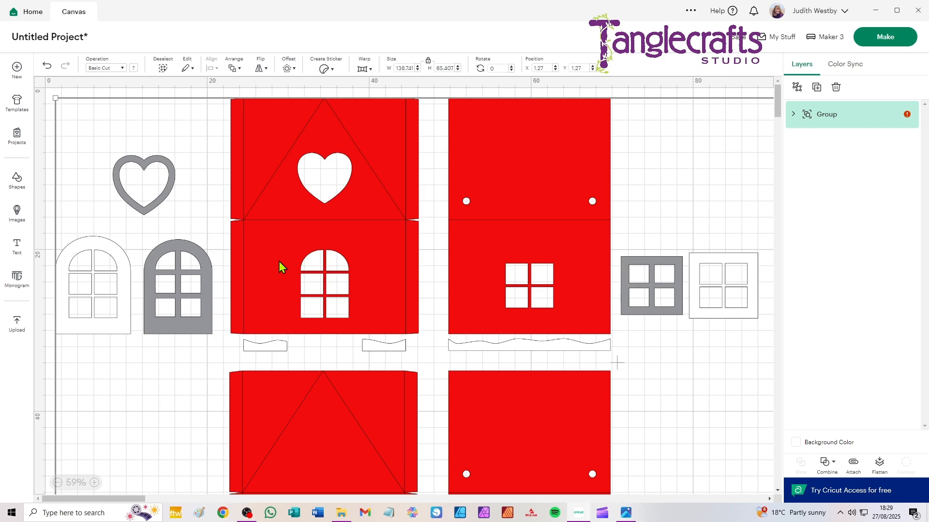
pyautogui.scroll(-2, 279, 264)
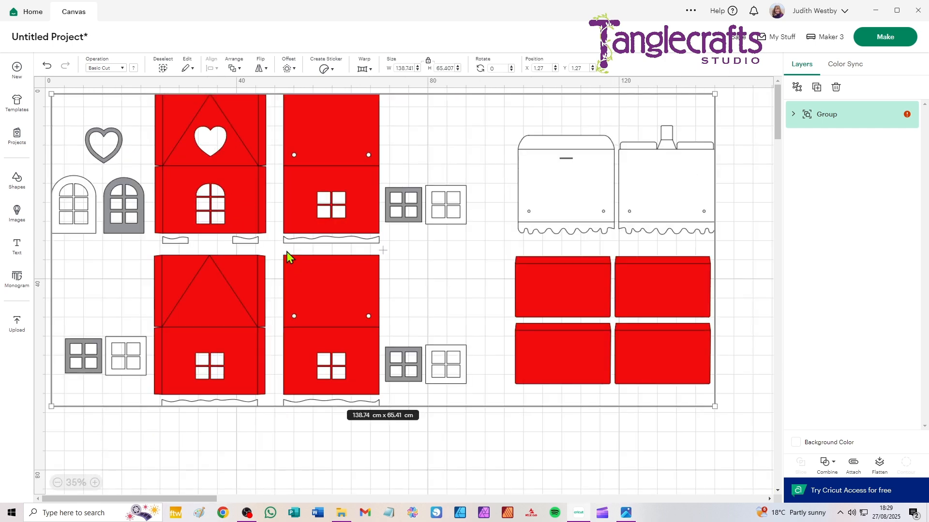
# - Switch to the photo viewer and examine the house box photos from 1.jpg through 8.jpg for its construction, size and cord handles
pyautogui.click(626, 513)
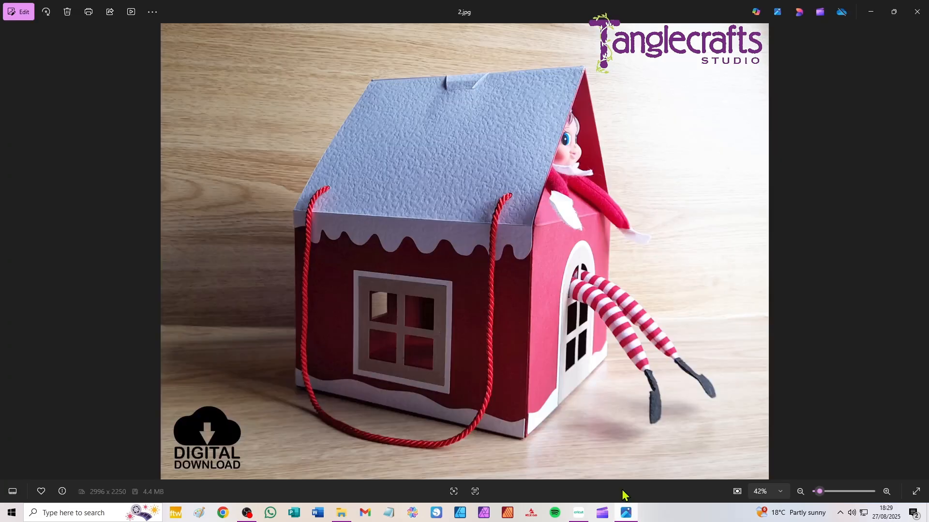
pyautogui.click(10, 259)
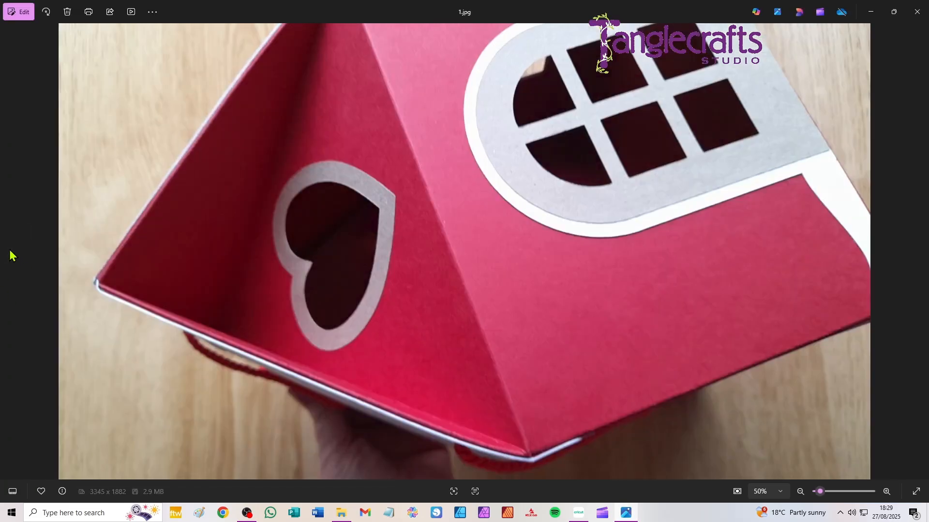
pyautogui.click(920, 253)
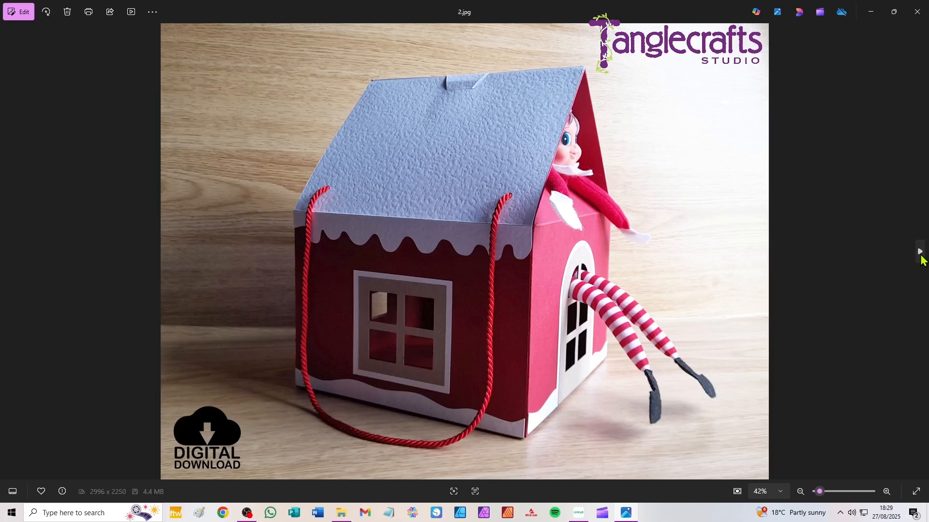
pyautogui.click(920, 253)
pyautogui.click(919, 253)
pyautogui.click(920, 252)
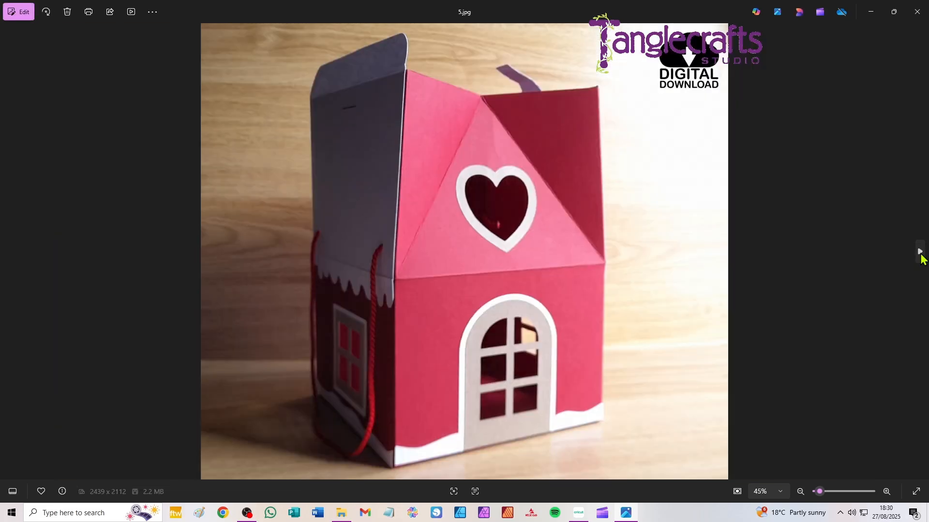
pyautogui.click(920, 253)
pyautogui.click(920, 252)
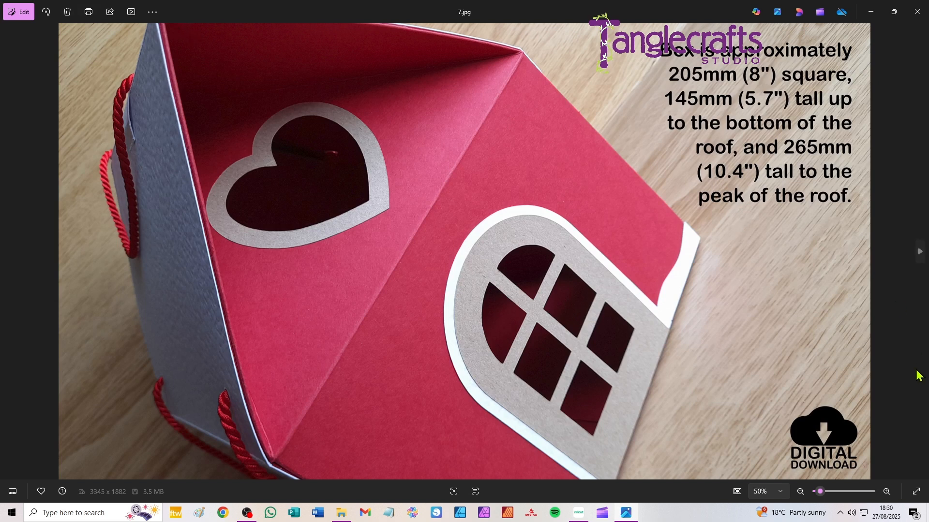
pyautogui.click(920, 253)
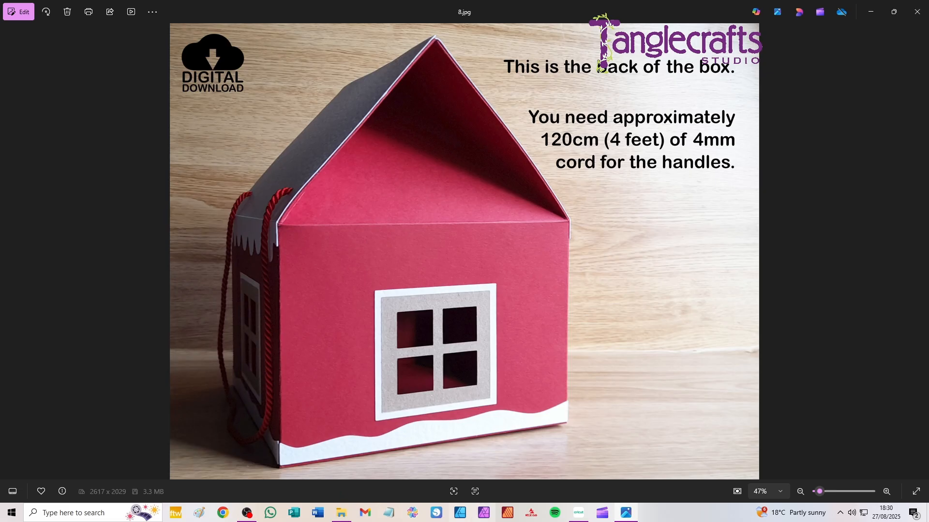
# - Return to Cricut Design Space, ungroup the uploaded template, and ungroup its second subgroup containing the cut pieces
pyautogui.click(578, 515)
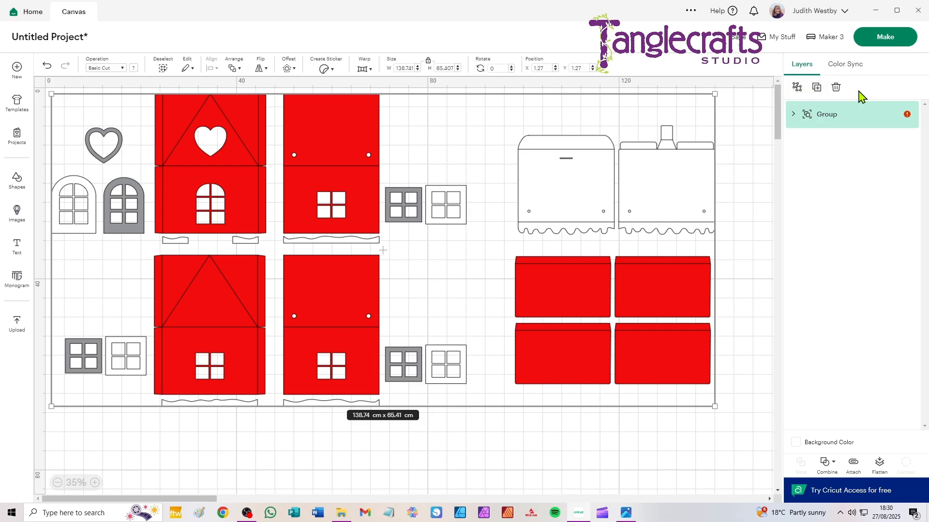
pyautogui.click(796, 91)
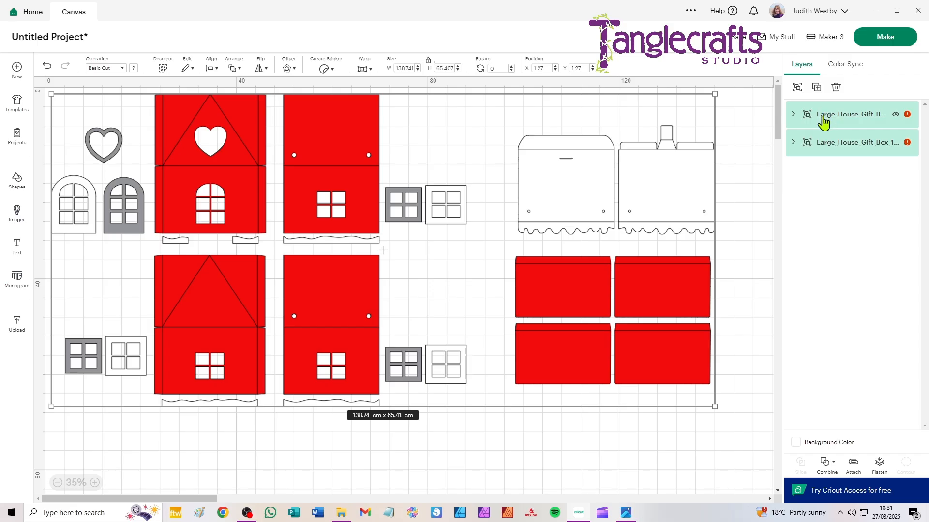
pyautogui.moveTo(812, 112); pyautogui.dragTo(827, 151)
pyautogui.click(843, 147)
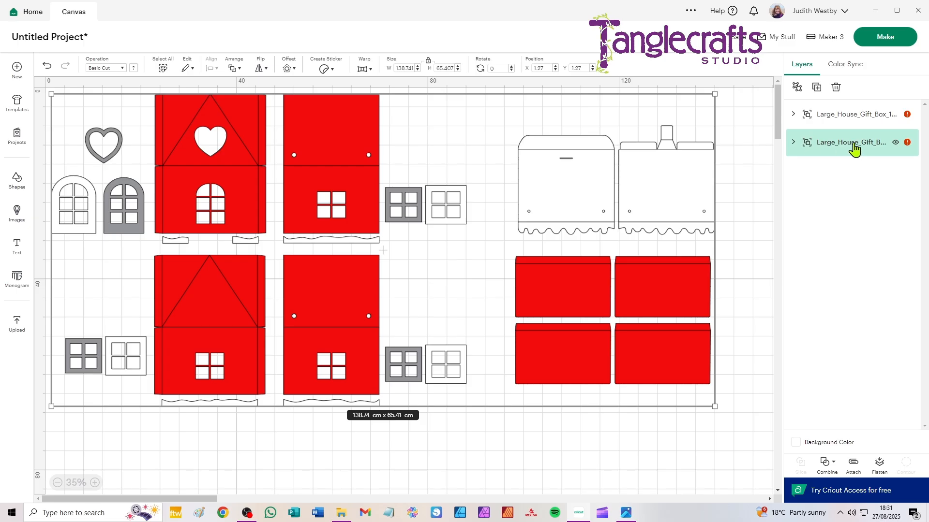
pyautogui.click(797, 87)
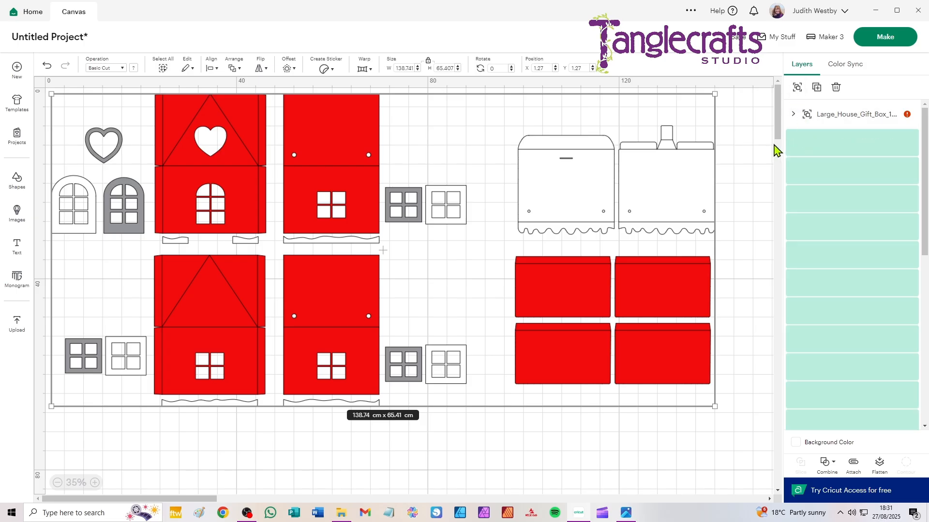
# - Change the operation of the remaining group of fold lines from Basic Cut to Score
pyautogui.click(846, 115)
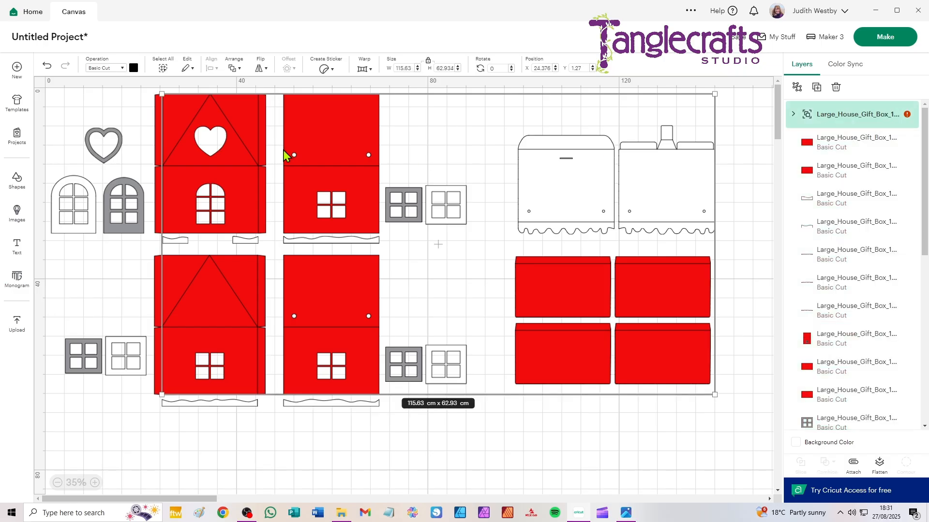
pyautogui.click(95, 69)
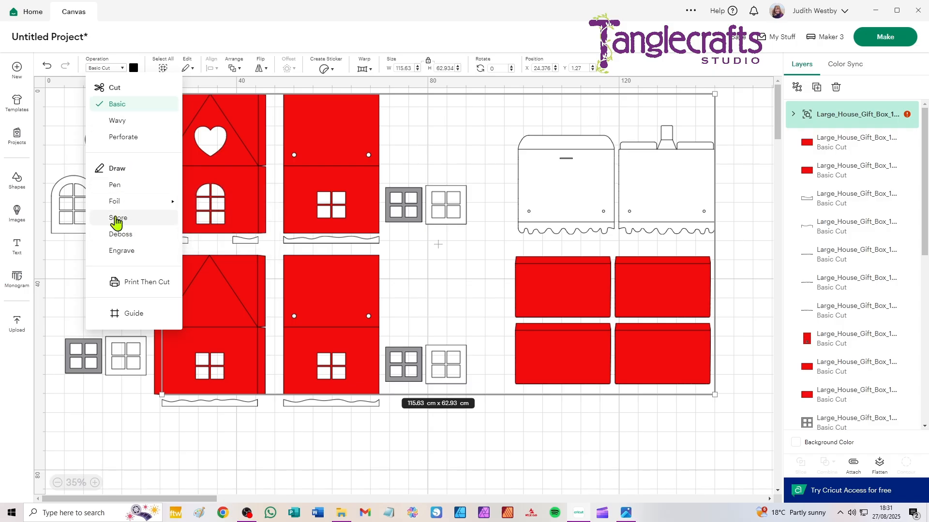
pyautogui.click(118, 221)
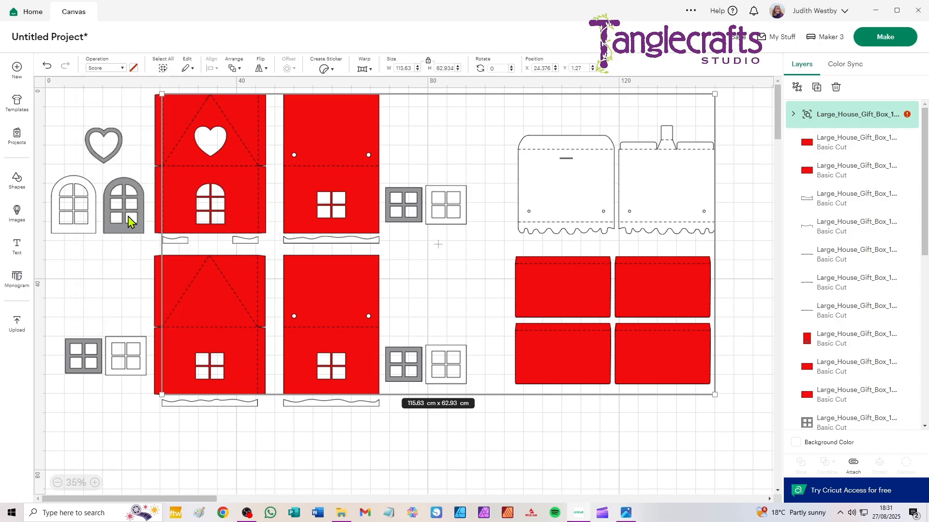
pyautogui.scroll(5, 249, 206)
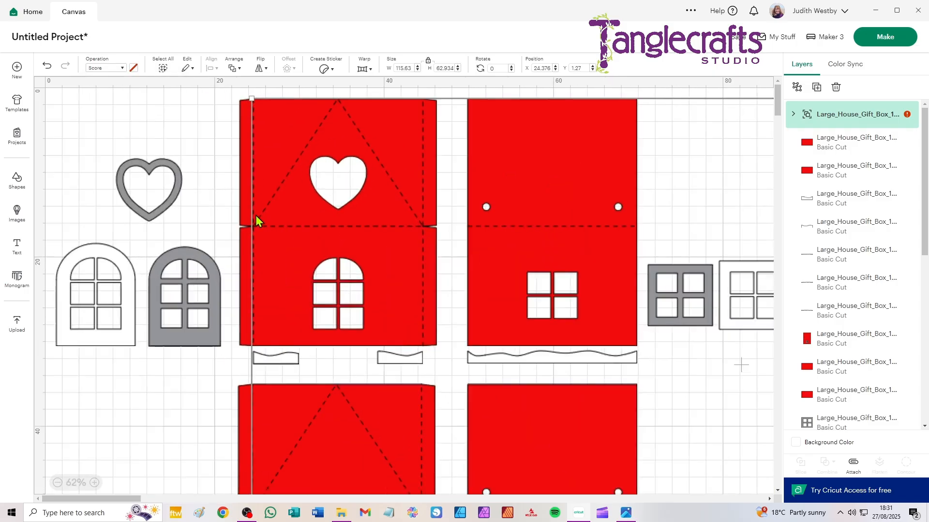
pyautogui.scroll(-5, 265, 208)
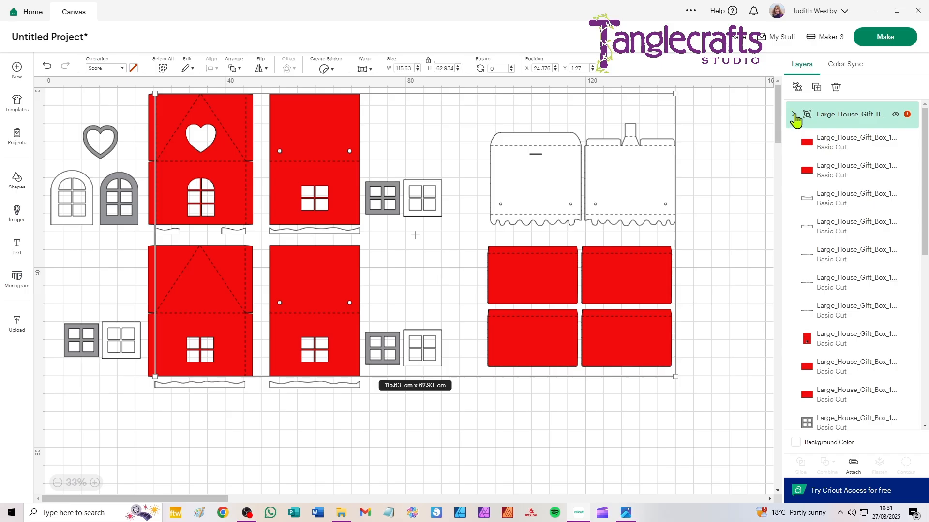
# - Ungroup the score lines into individual layers and clear the selection
pyautogui.click(794, 115)
pyautogui.click(794, 115)
pyautogui.click(797, 87)
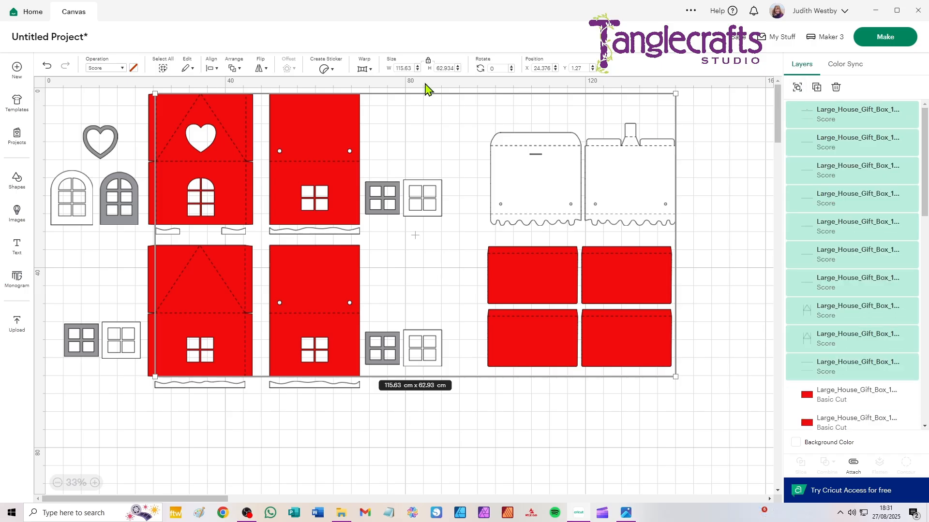
pyautogui.click(724, 138)
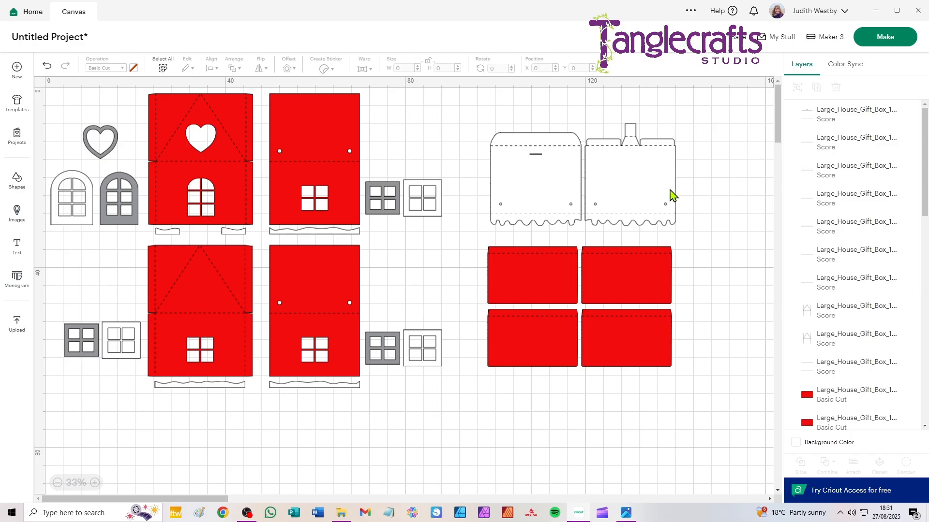
# - Attach the score lines to each of the two white scalloped roof panels, starting with the one with the chimney tab
pyautogui.scroll(1, 671, 188)
pyautogui.moveTo(659, 182); pyautogui.dragTo(557, 194)
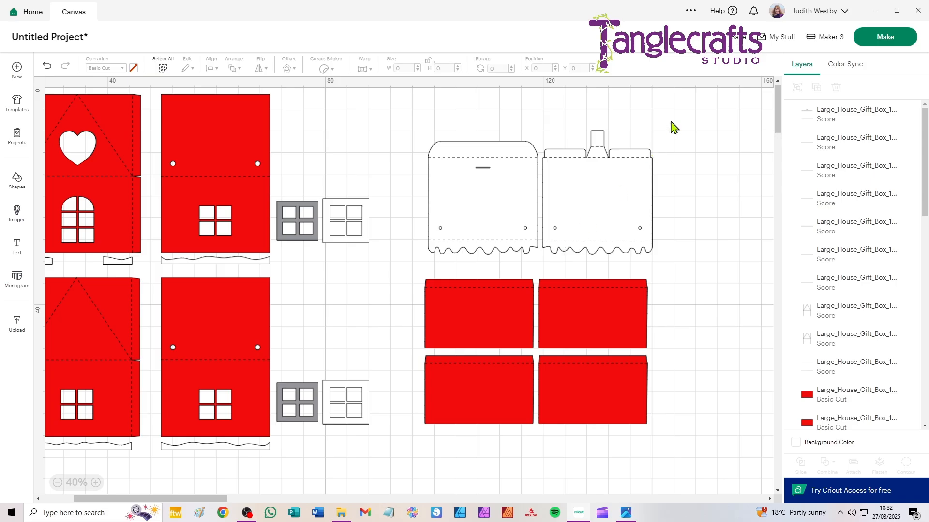
pyautogui.moveTo(671, 120); pyautogui.dragTo(540, 266)
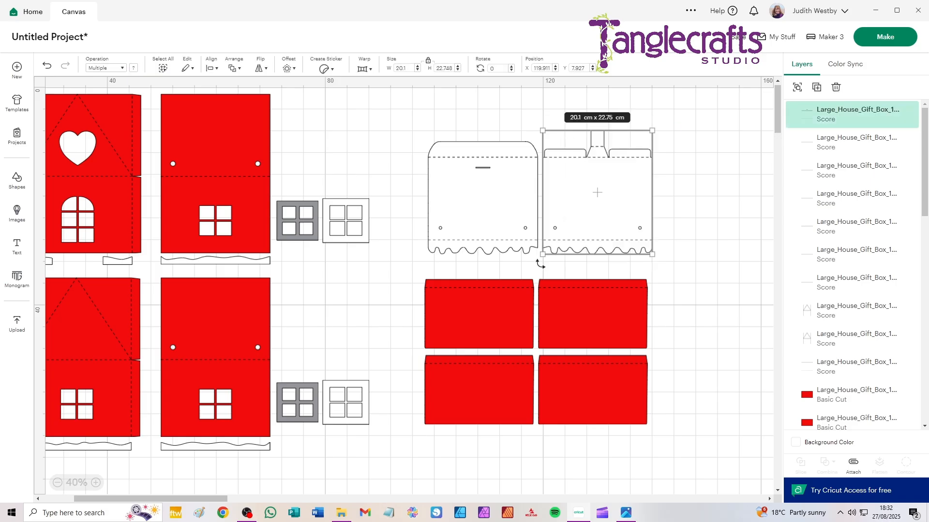
pyautogui.click(853, 465)
pyautogui.moveTo(407, 120); pyautogui.dragTo(542, 270)
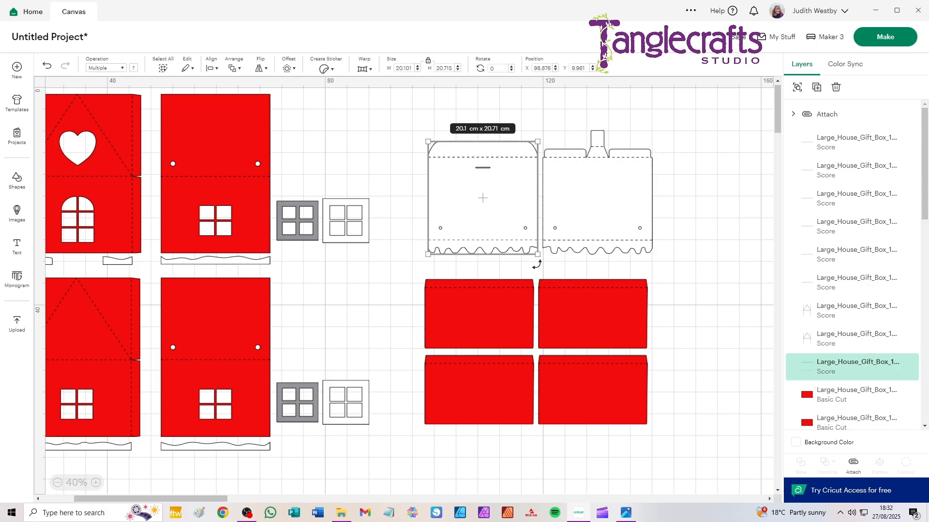
# - Attach the score line to each of the four small red rectangular panels below the roof pieces
pyautogui.moveTo(694, 262); pyautogui.dragTo(624, 308)
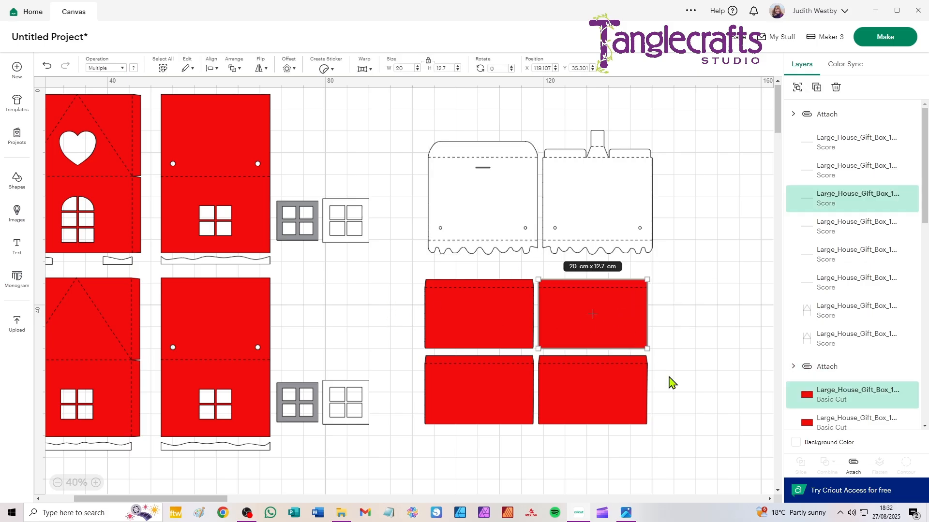
pyautogui.moveTo(684, 360); pyautogui.dragTo(611, 387)
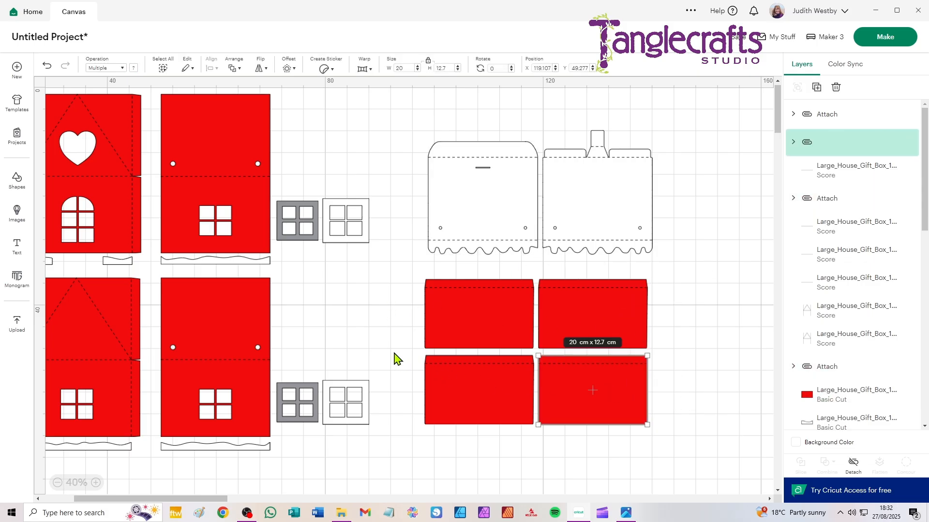
pyautogui.moveTo(395, 354); pyautogui.dragTo(442, 376)
pyautogui.moveTo(402, 277); pyautogui.dragTo(460, 304)
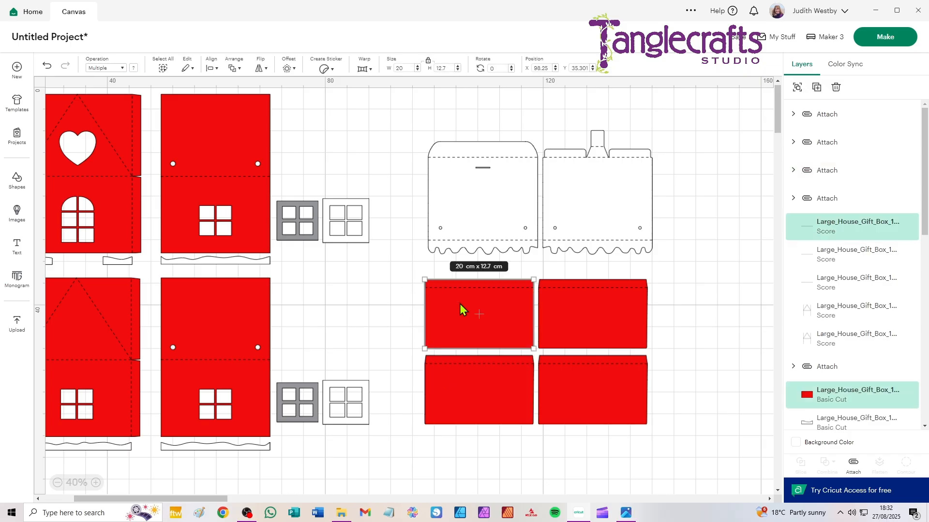
pyautogui.hotkey('ctrl', 'alt', 'a')
# - Attach the score lines to each of the four large red wall panels and clear the selection
pyautogui.moveTo(330, 312); pyautogui.dragTo(482, 327)
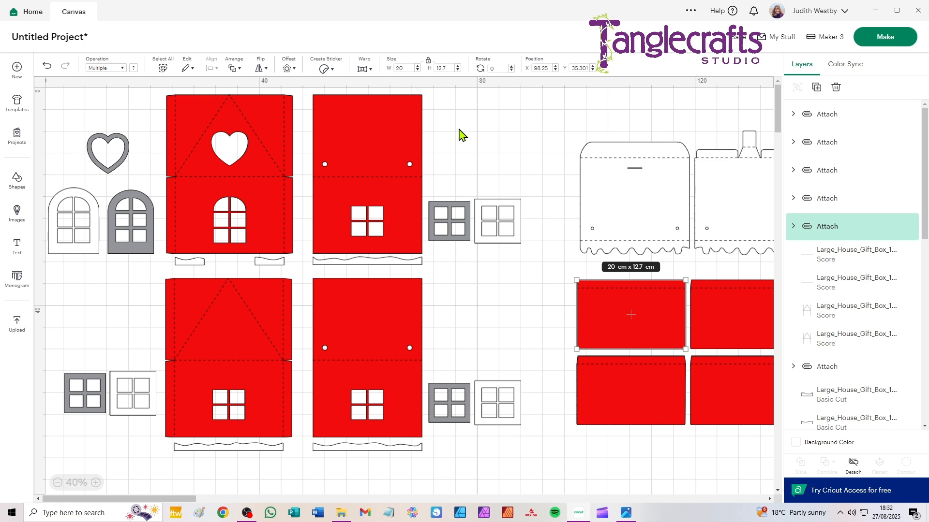
pyautogui.moveTo(446, 116); pyautogui.dragTo(404, 188)
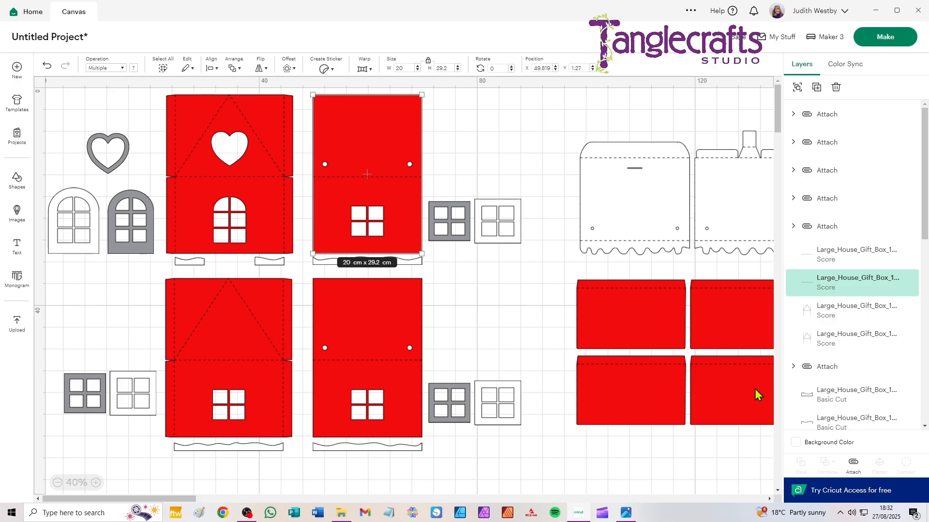
pyautogui.click(853, 464)
pyautogui.click(138, 102)
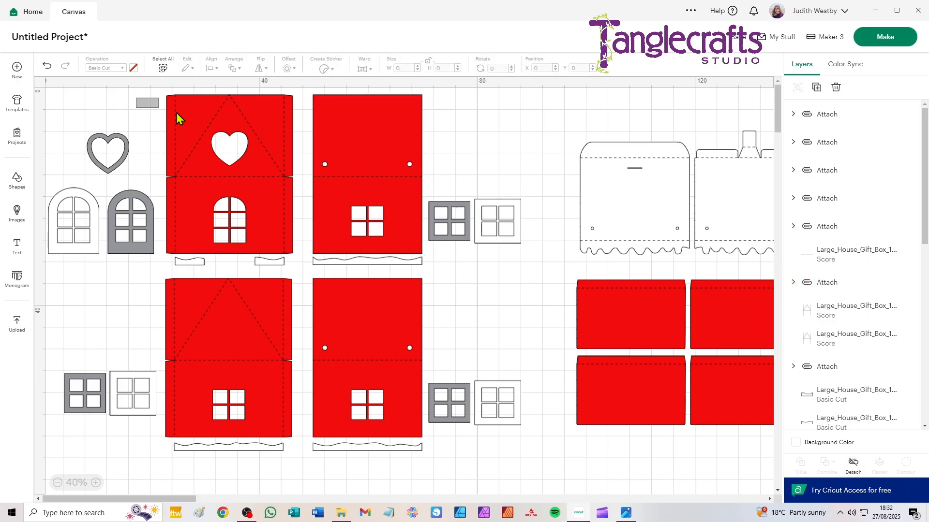
pyautogui.click(203, 124)
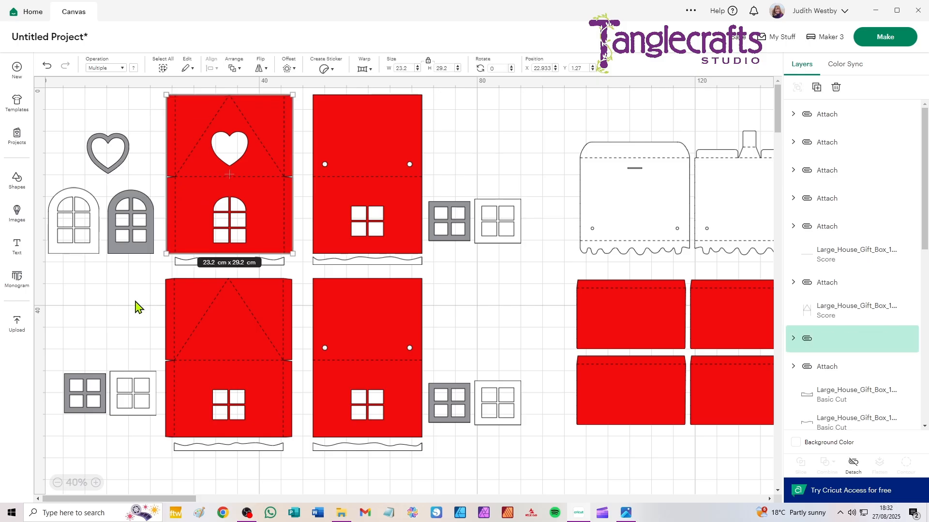
pyautogui.moveTo(135, 301); pyautogui.dragTo(216, 325)
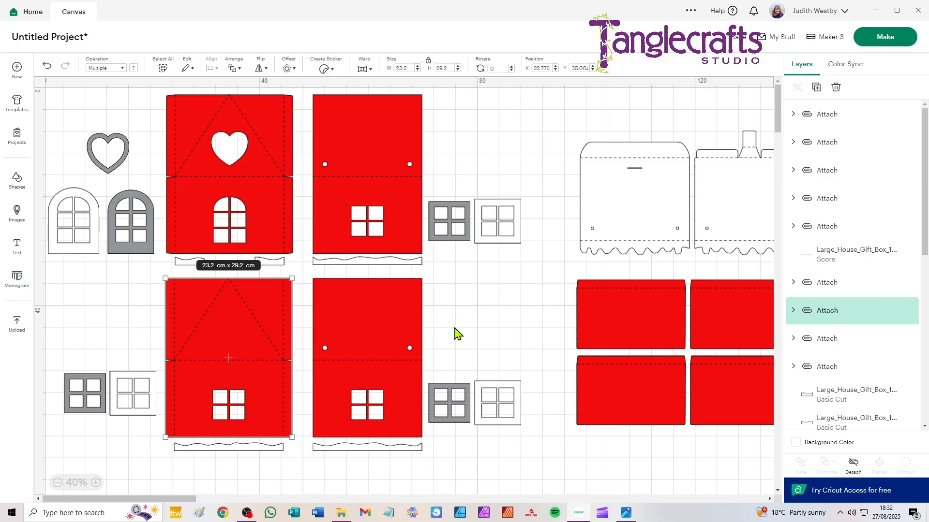
pyautogui.moveTo(449, 333); pyautogui.dragTo(400, 372)
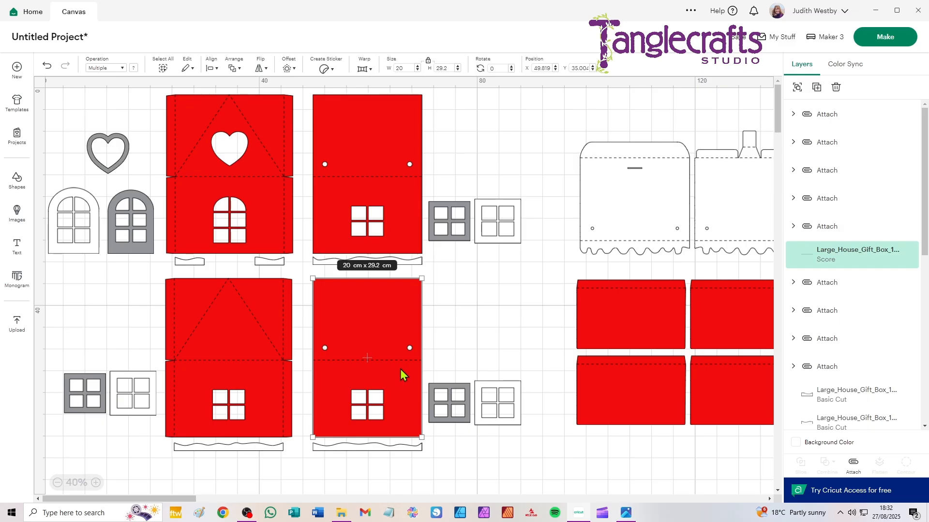
pyautogui.click(494, 326)
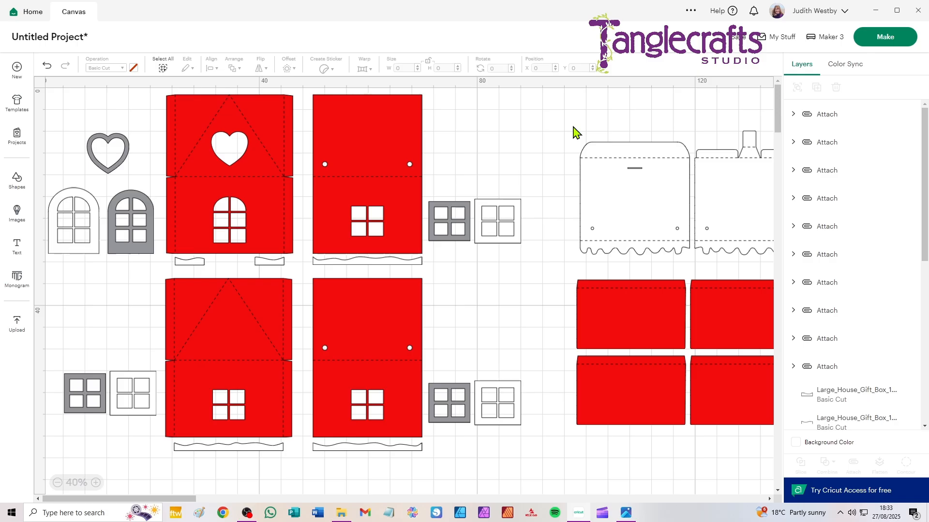
# - Send the project to mat preparation and set the first white mat's material size to 30.5 cm x 30.5 cm
pyautogui.click(888, 41)
pyautogui.click(424, 291)
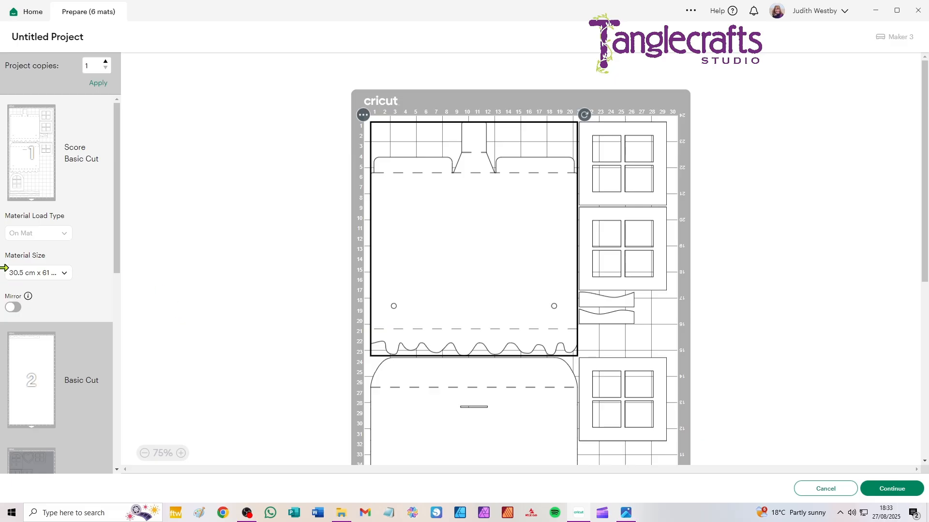
pyautogui.click(43, 274)
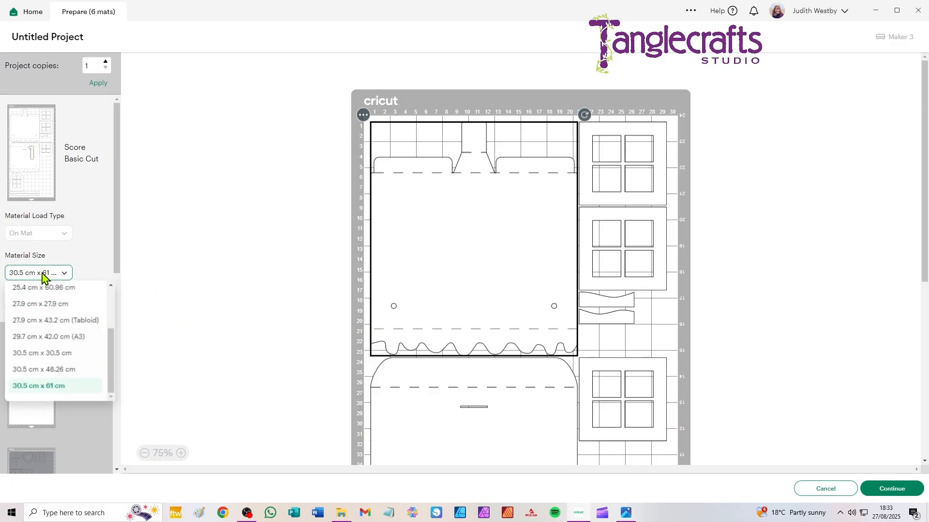
pyautogui.click(19, 353)
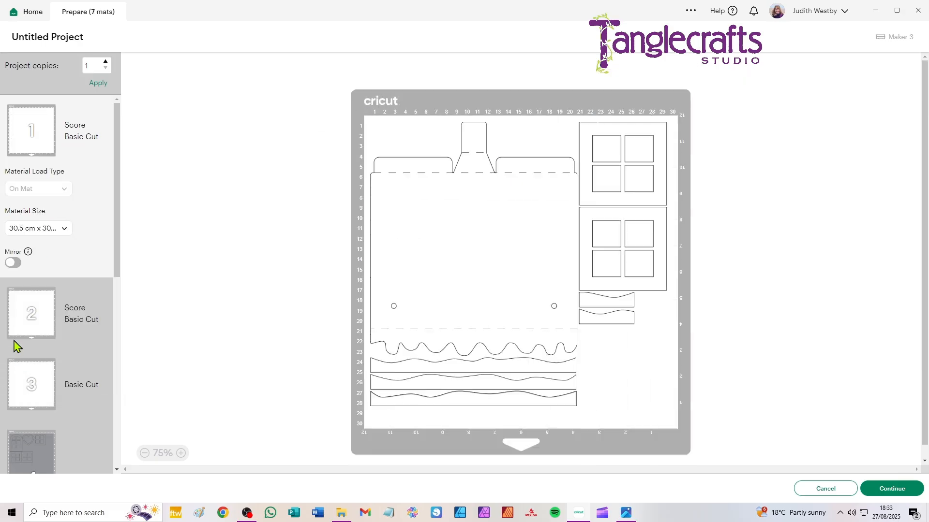
# - Set the material size of the grey mat with the window, door and heart frames to 30.5 cm x 30.5 cm
pyautogui.scroll(-7, 47, 359)
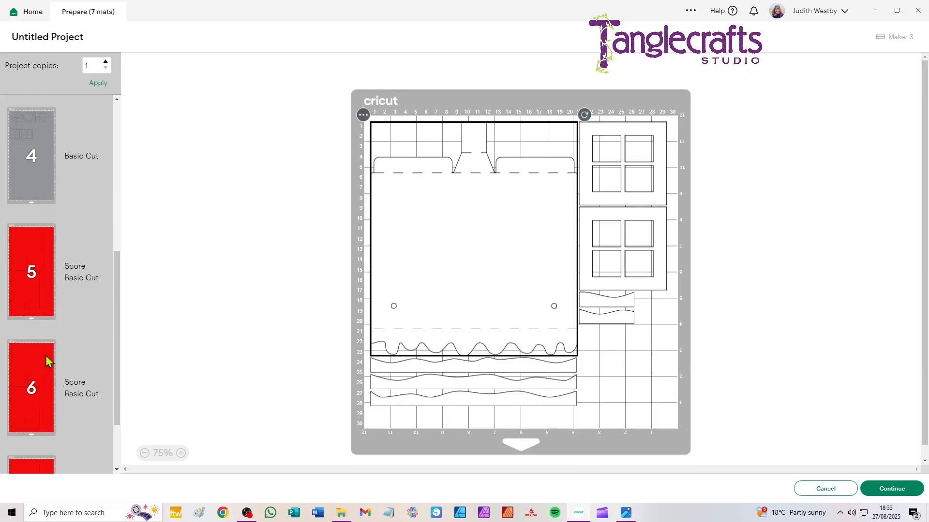
pyautogui.click(30, 274)
pyautogui.scroll(5, 94, 224)
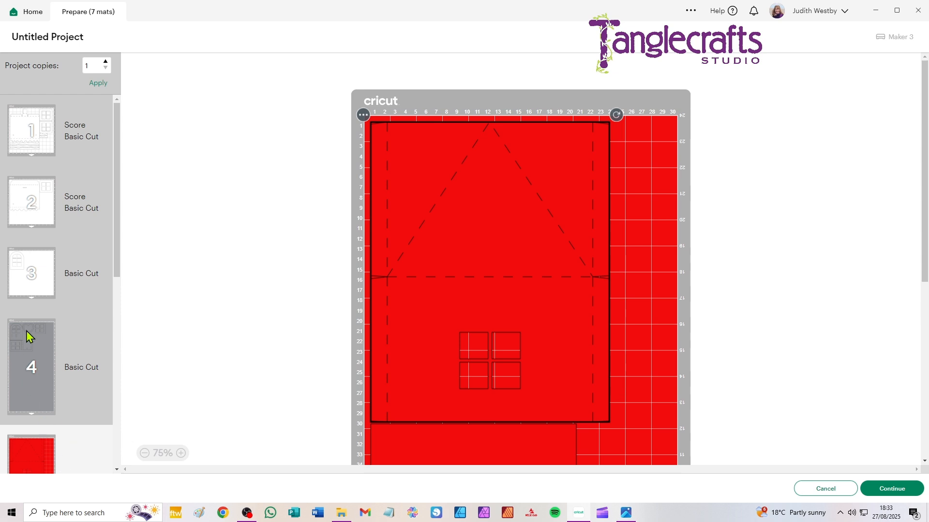
pyautogui.click(26, 331)
pyautogui.click(42, 351)
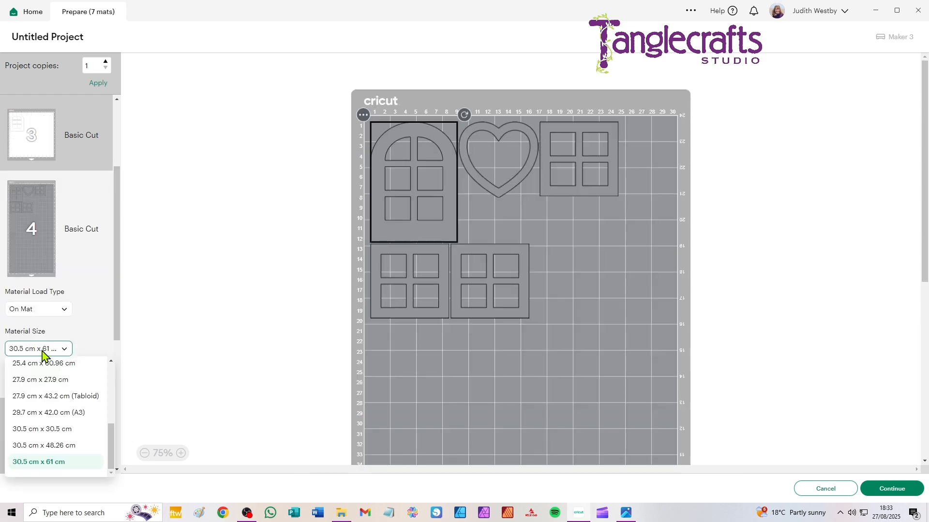
pyautogui.moveTo(116, 435); pyautogui.dragTo(110, 360)
pyautogui.moveTo(111, 392); pyautogui.dragTo(121, 468)
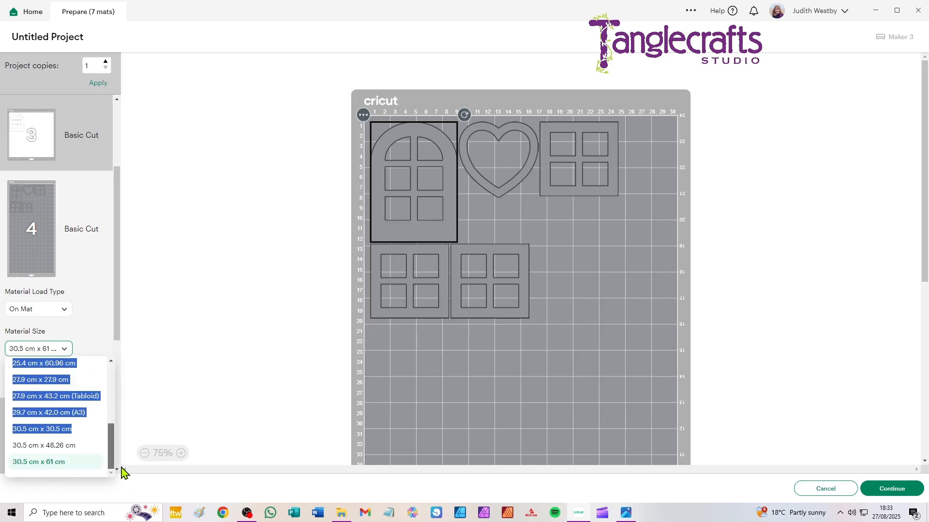
pyautogui.click(35, 433)
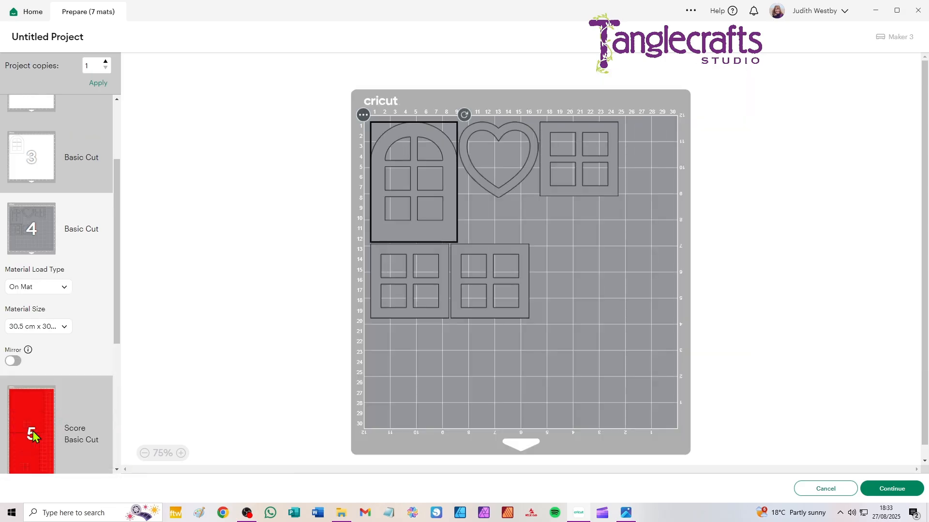
# - Set the material size of the red mats to 30.5 cm x 30.5 cm and review the resulting mat list
pyautogui.scroll(-3, 30, 298)
pyautogui.scroll(1, 22, 252)
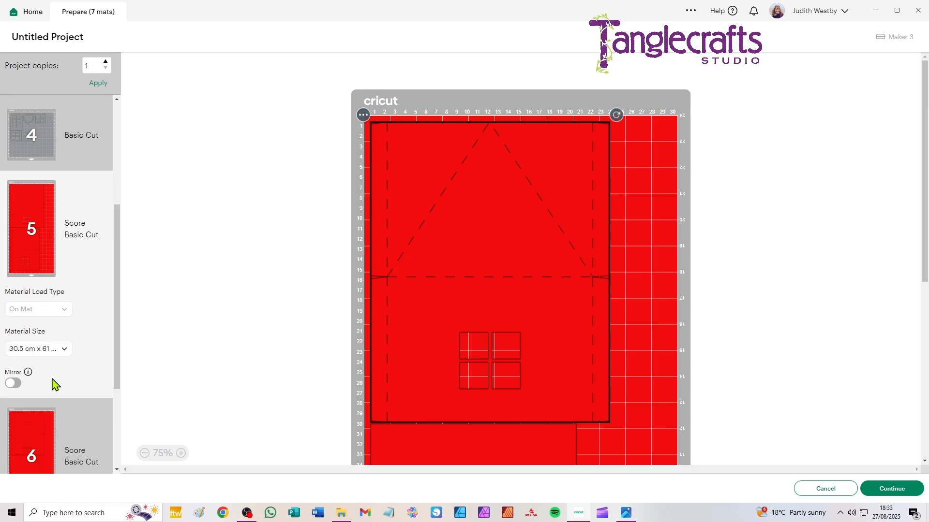
pyautogui.click(43, 351)
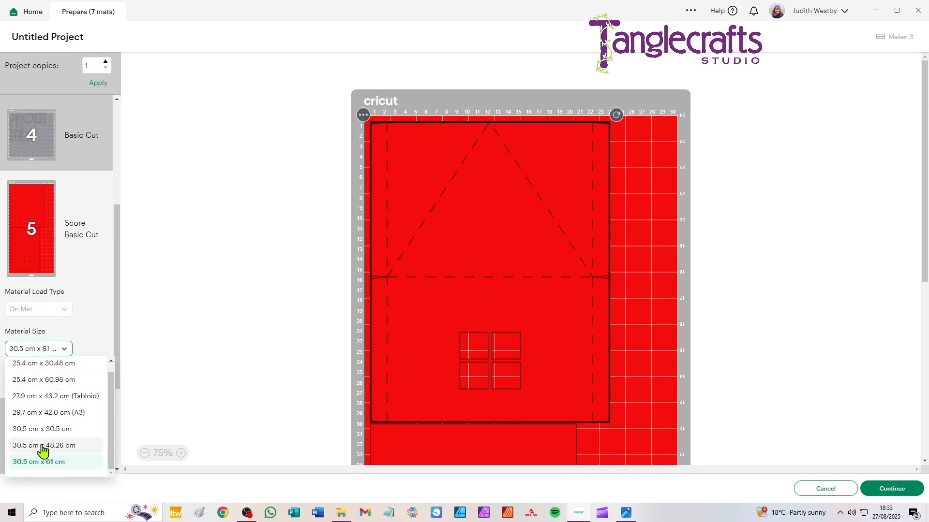
pyautogui.click(41, 430)
pyautogui.scroll(-5, 52, 385)
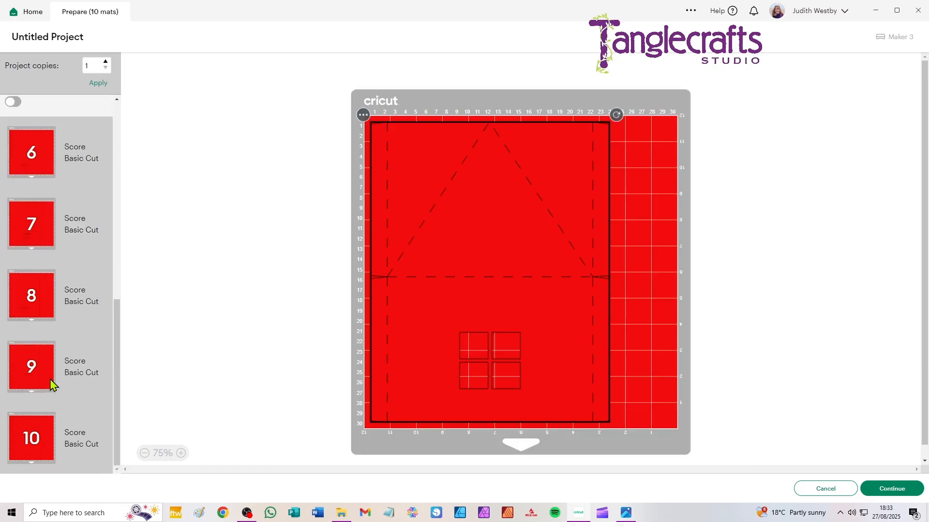
pyautogui.scroll(7, 84, 356)
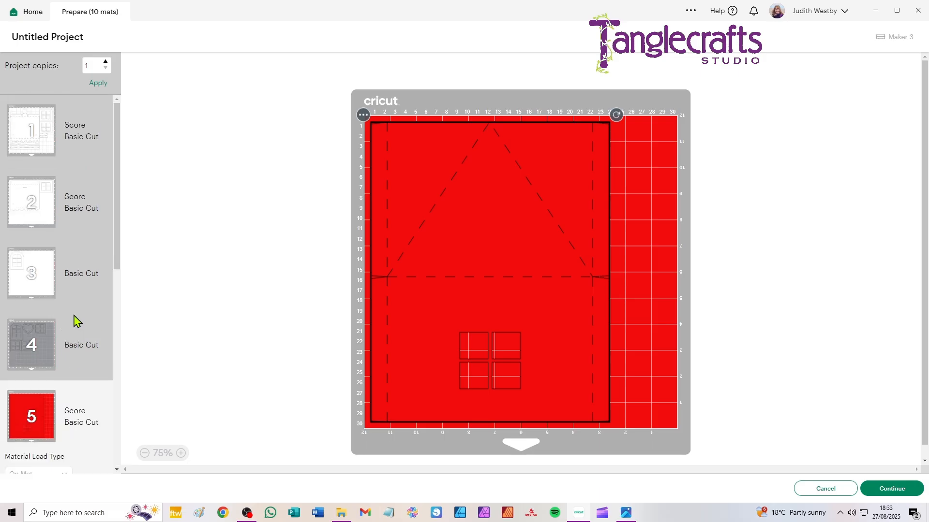
# - Change the white mats' material size to 29.7 cm x 42.0 cm (A3)
pyautogui.scroll(-9, 81, 319)
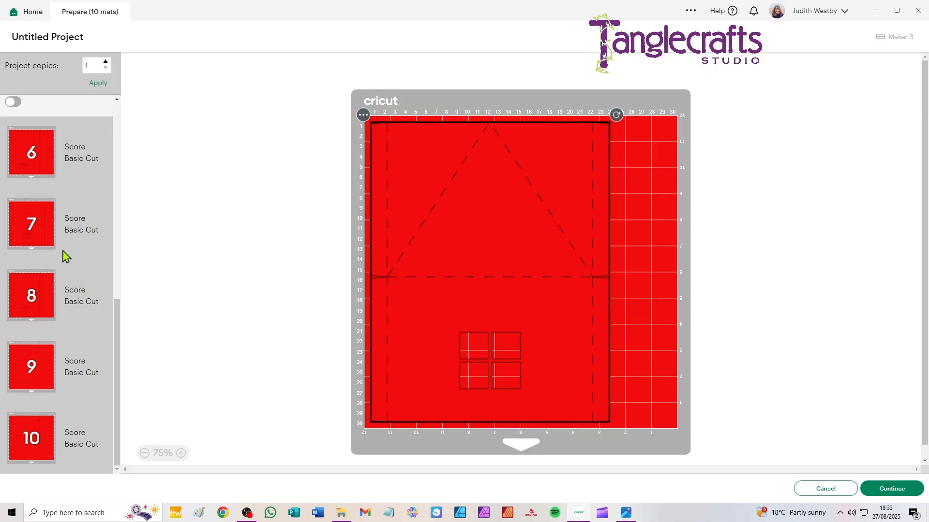
pyautogui.scroll(9, 40, 218)
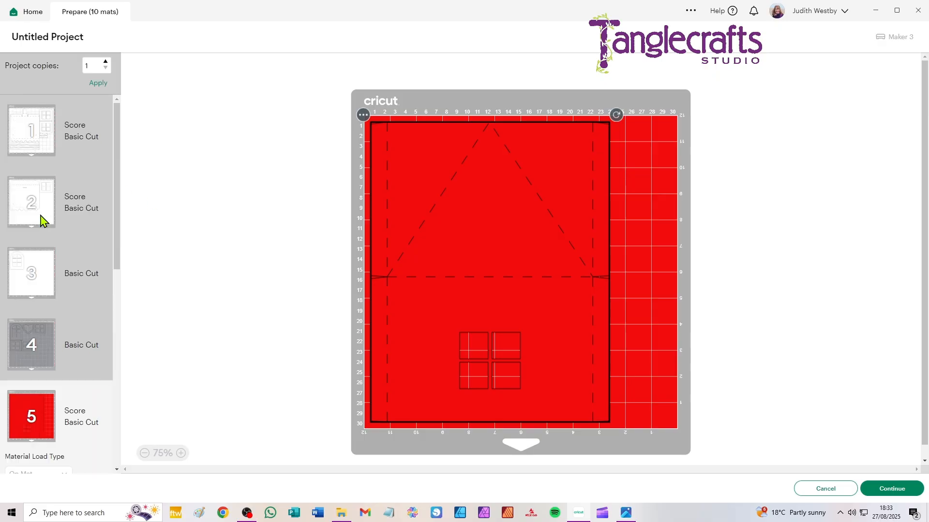
pyautogui.click(32, 134)
pyautogui.click(46, 229)
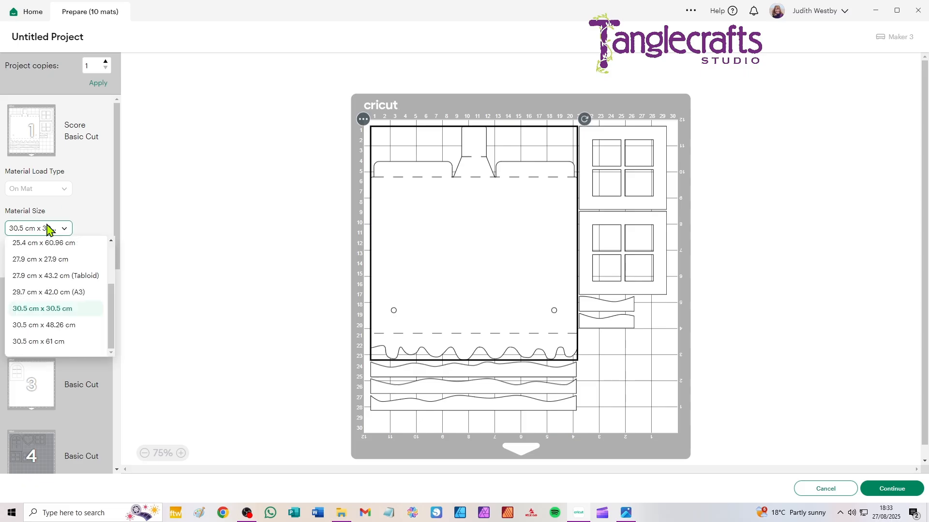
pyautogui.click(58, 292)
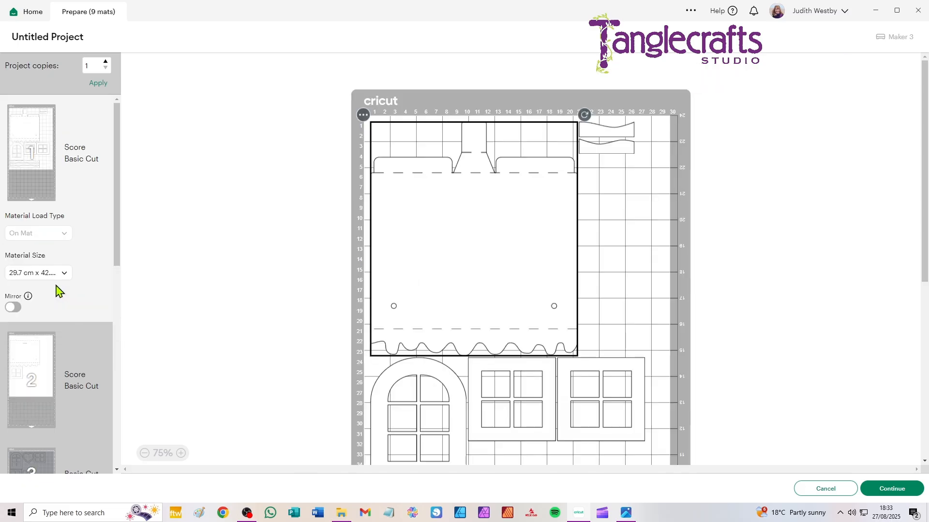
# - Examine the layouts of red mats 4 and 5 to see how the wall panels fit the material
pyautogui.scroll(-5, 77, 274)
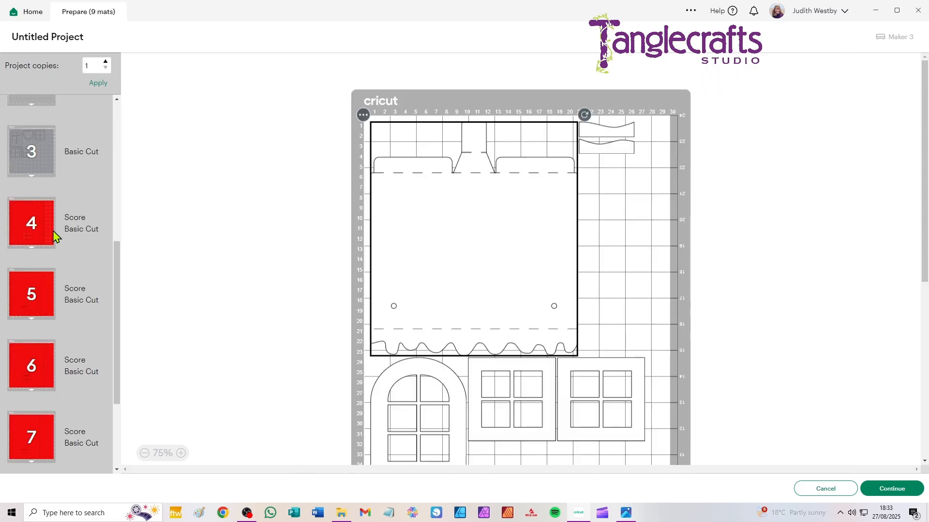
pyautogui.click(41, 218)
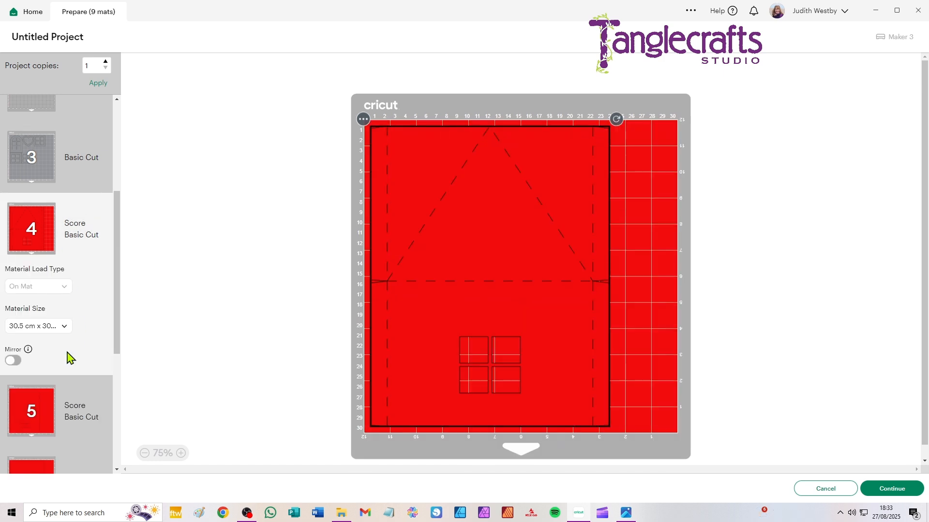
pyautogui.scroll(-5, 63, 347)
pyautogui.scroll(-1, 64, 347)
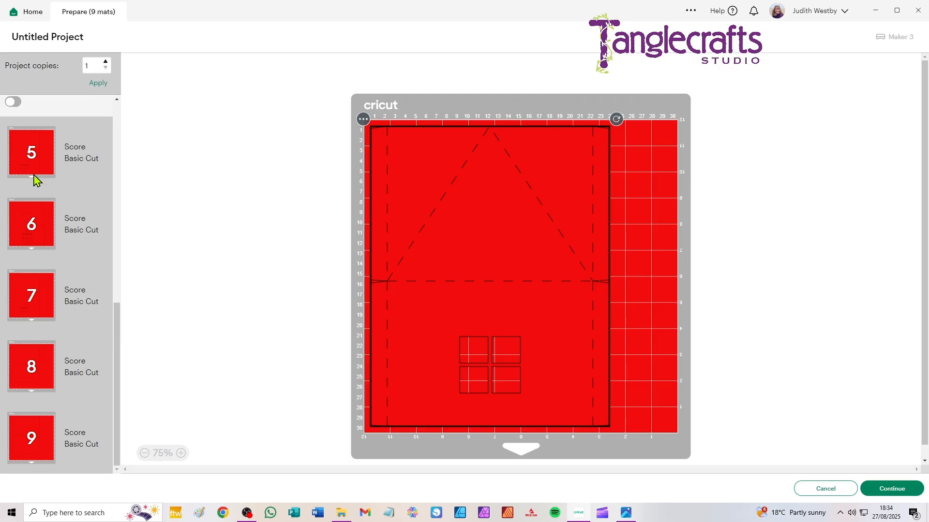
pyautogui.click(30, 154)
pyautogui.scroll(5, 83, 262)
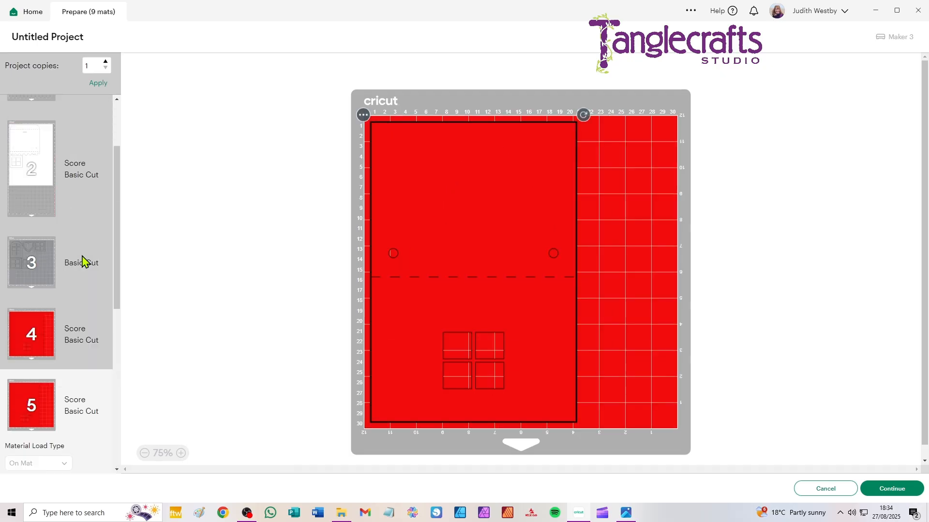
# - Set the red mats' material size to 29.7 cm x 42.0 cm (A3) and review the remaining red mats
pyautogui.click(76, 433)
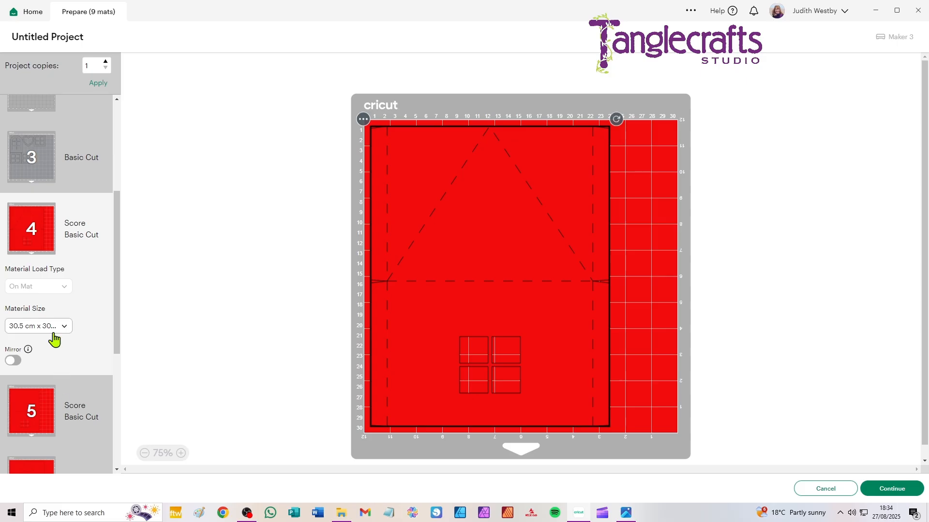
pyautogui.scroll(-3, 72, 377)
pyautogui.scroll(3, 77, 216)
pyautogui.click(64, 329)
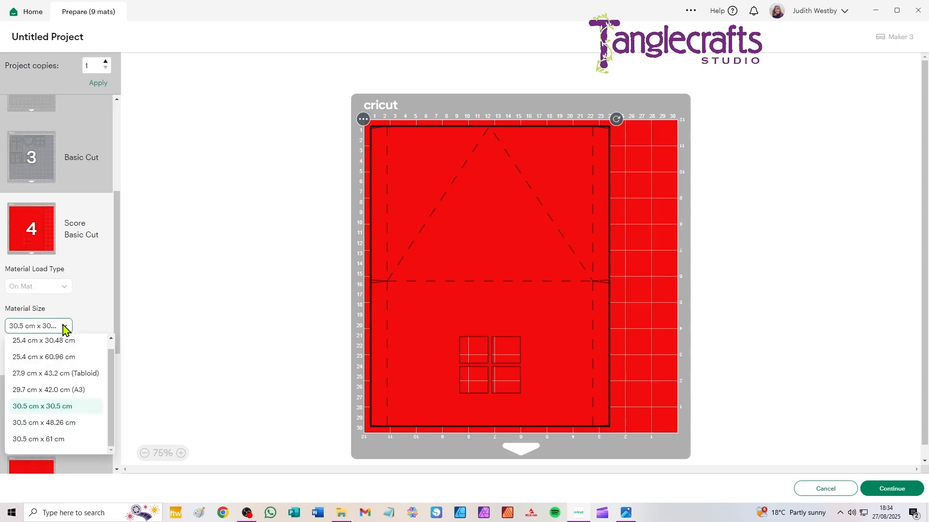
pyautogui.click(65, 390)
pyautogui.scroll(-3, 72, 375)
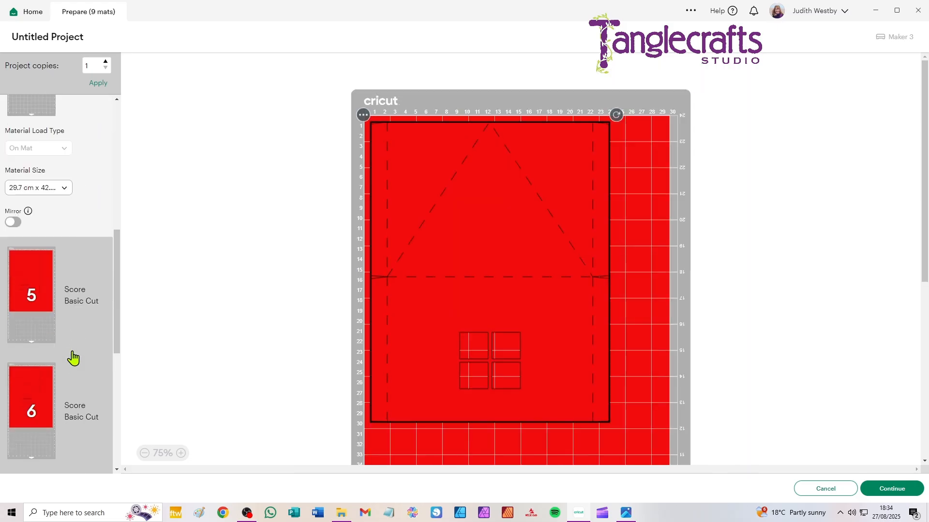
pyautogui.scroll(-3, 72, 359)
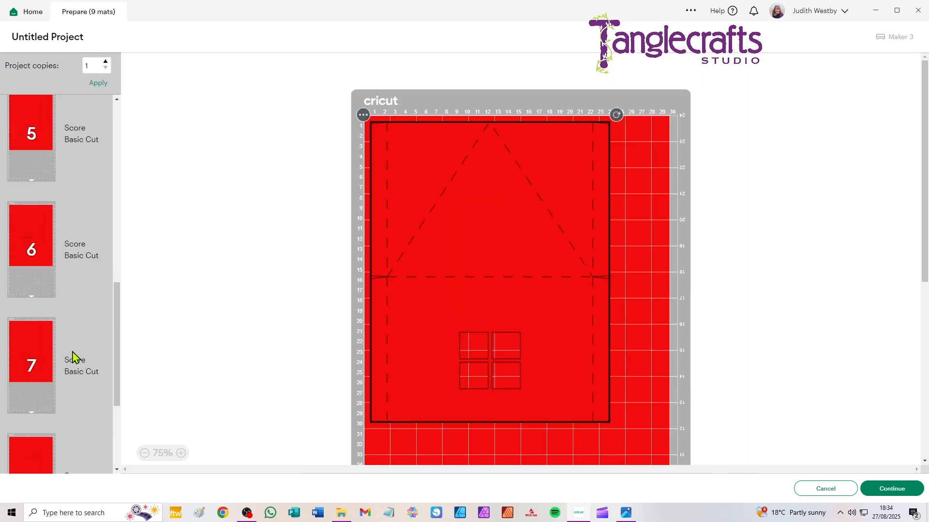
pyautogui.scroll(-3, 73, 358)
pyautogui.scroll(-1, 73, 357)
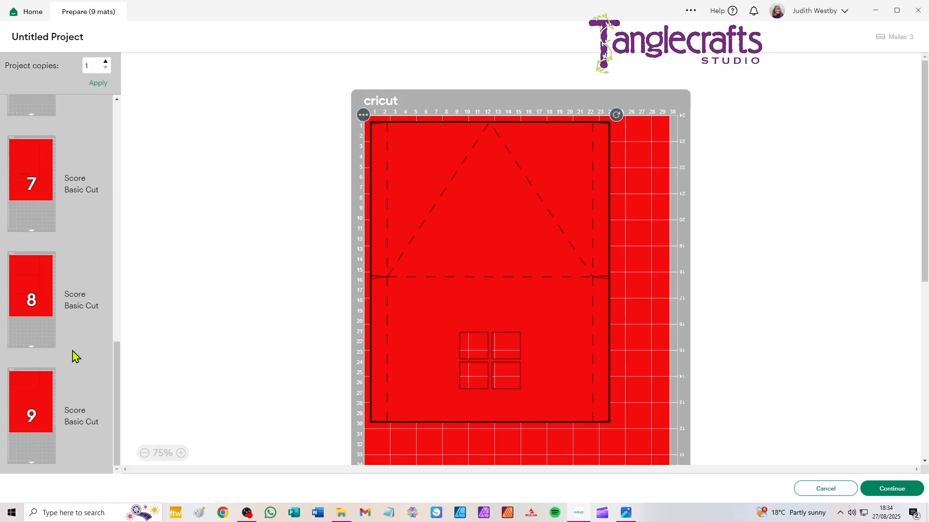
pyautogui.scroll(6, 72, 358)
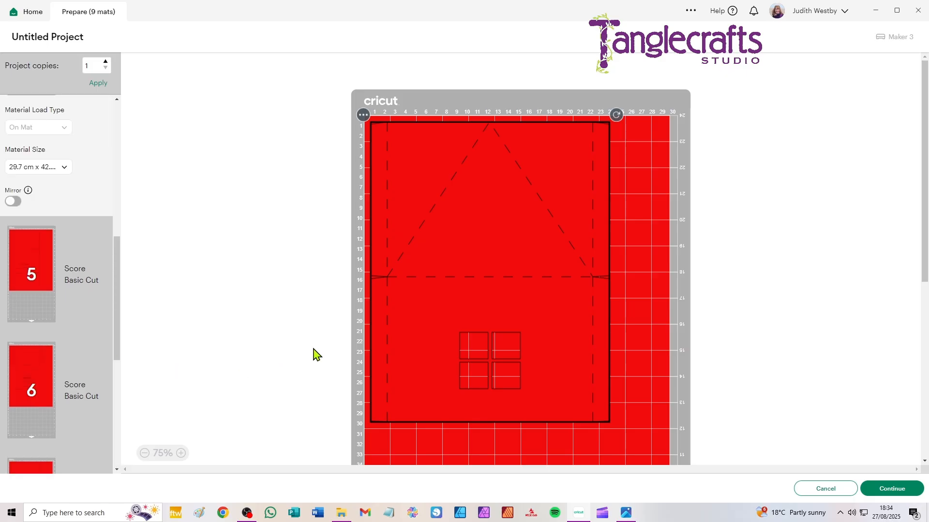
# - Try the 27.9 cm x 43.2 cm (Tabloid) material size on the red mats, review the mat list and return to the canvas
pyautogui.click(145, 453)
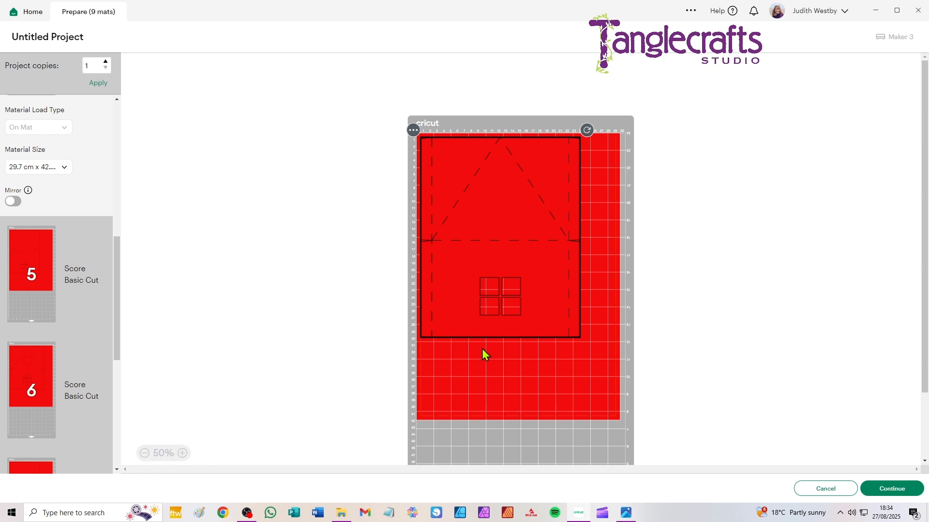
pyautogui.click(50, 167)
pyautogui.click(69, 216)
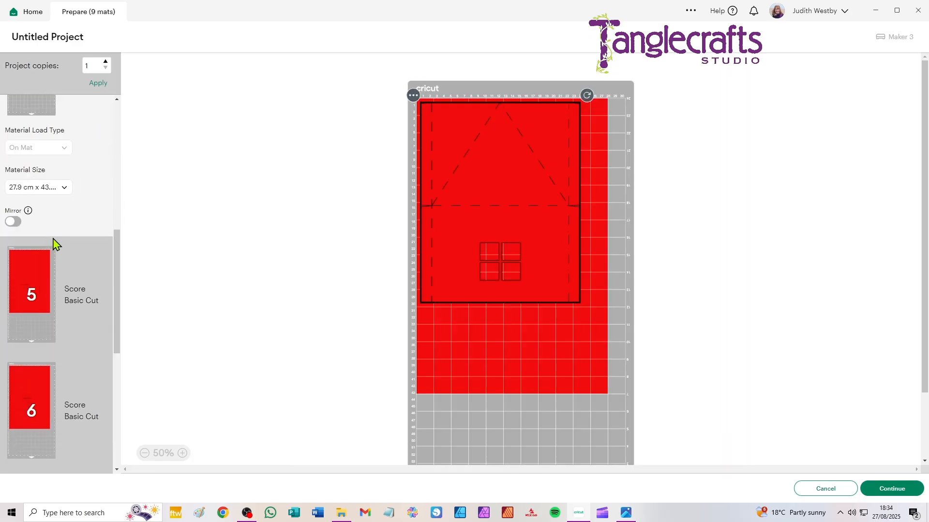
pyautogui.scroll(-5, 54, 241)
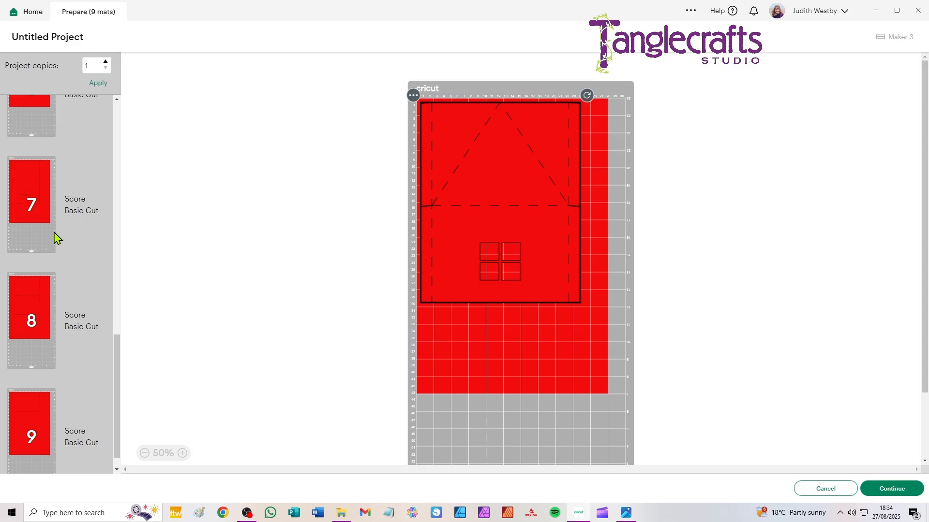
pyautogui.scroll(8, 54, 237)
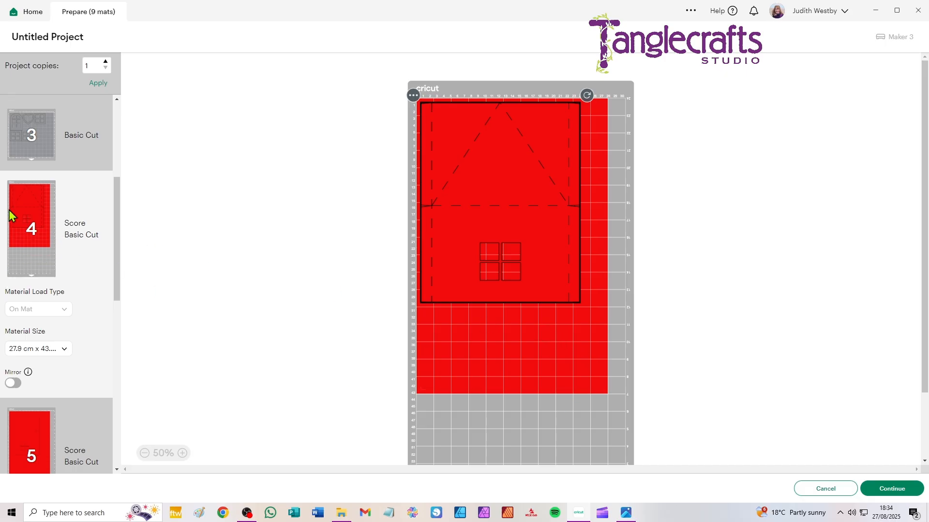
pyautogui.scroll(4, 52, 234)
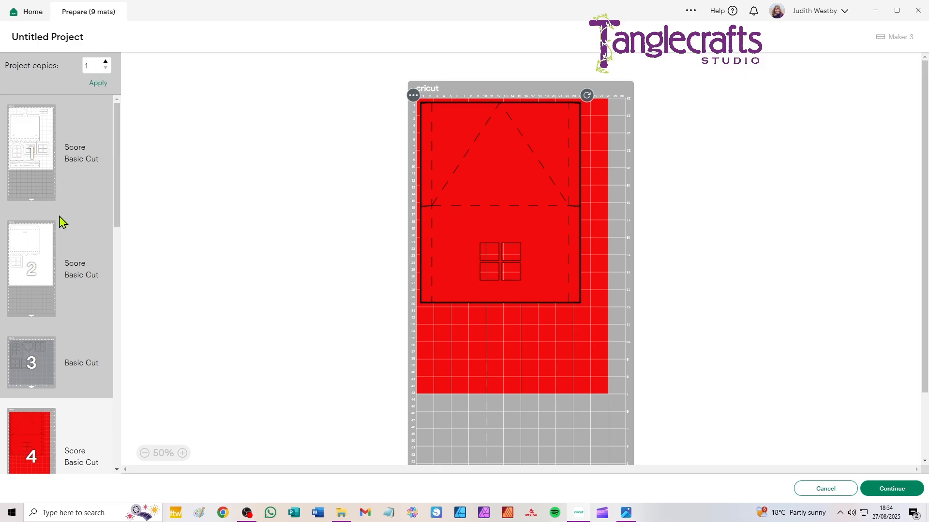
pyautogui.scroll(-12, 60, 223)
pyautogui.scroll(4, 60, 276)
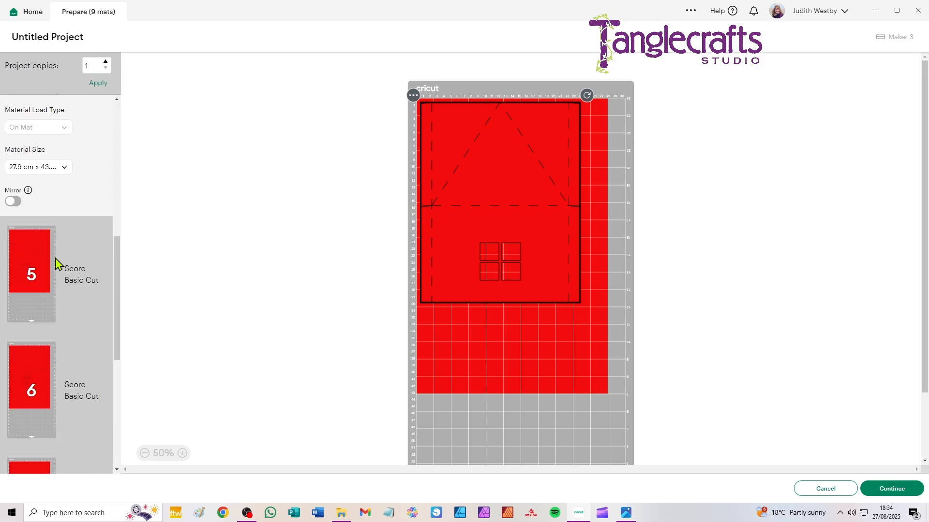
pyautogui.click(826, 489)
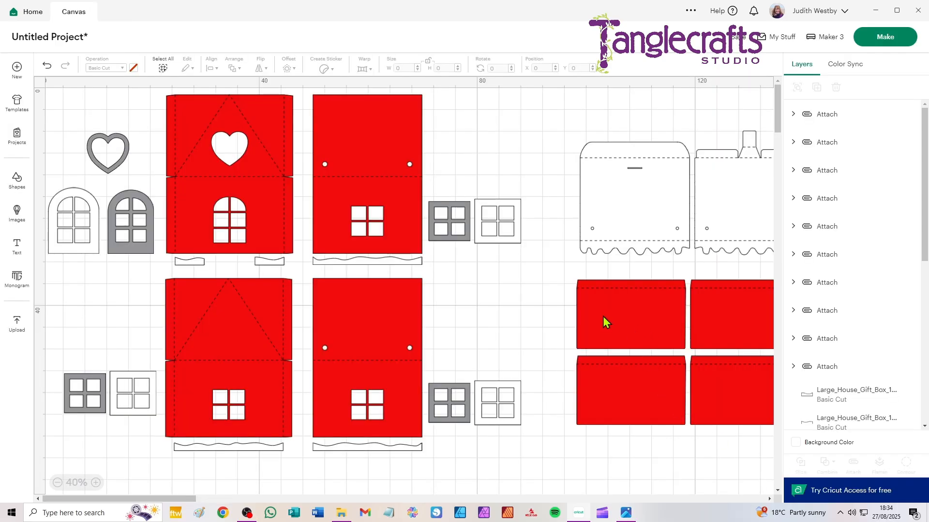
# - Stack two of the plain red rectangular panels closely together, center them horizontally and attach them as one pair
pyautogui.moveTo(610, 303); pyautogui.dragTo(577, 302)
pyautogui.moveTo(649, 390); pyautogui.dragTo(622, 382)
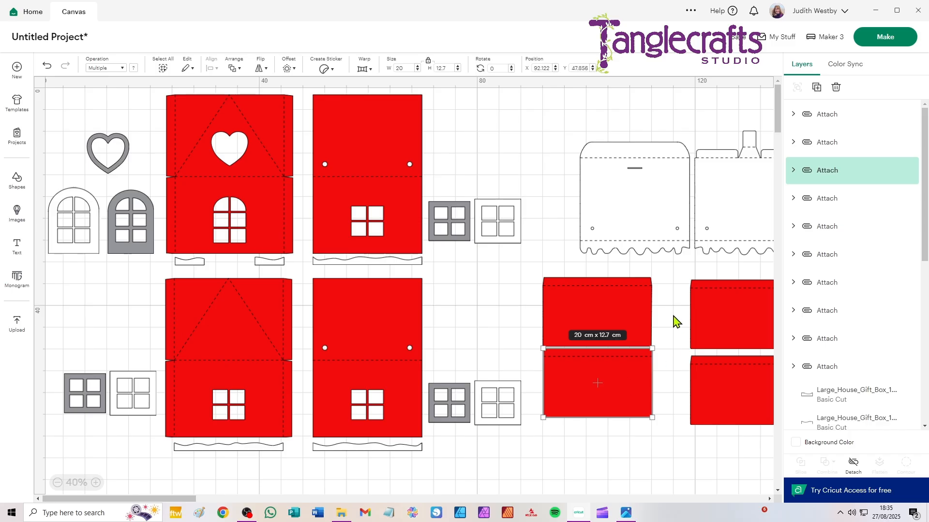
pyautogui.keyDown('shift'); pyautogui.click(643, 319); pyautogui.keyUp('shift')
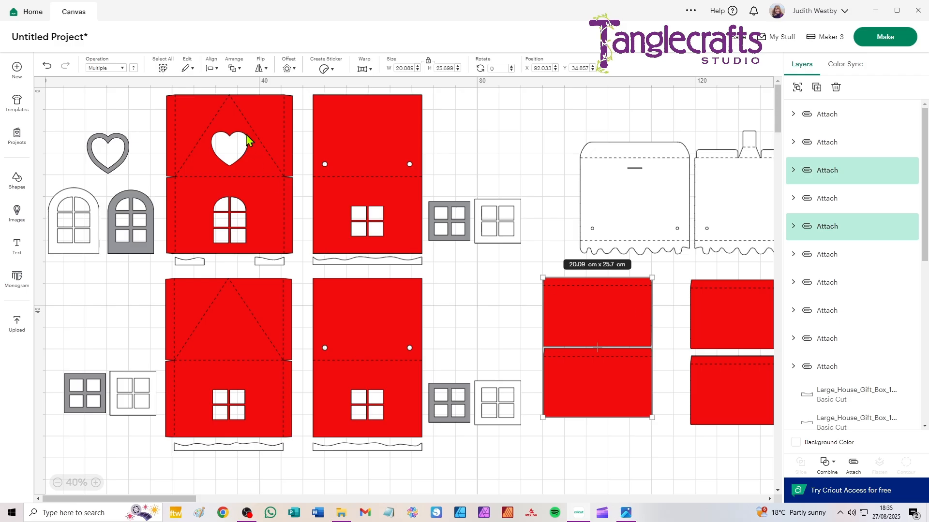
pyautogui.click(212, 68)
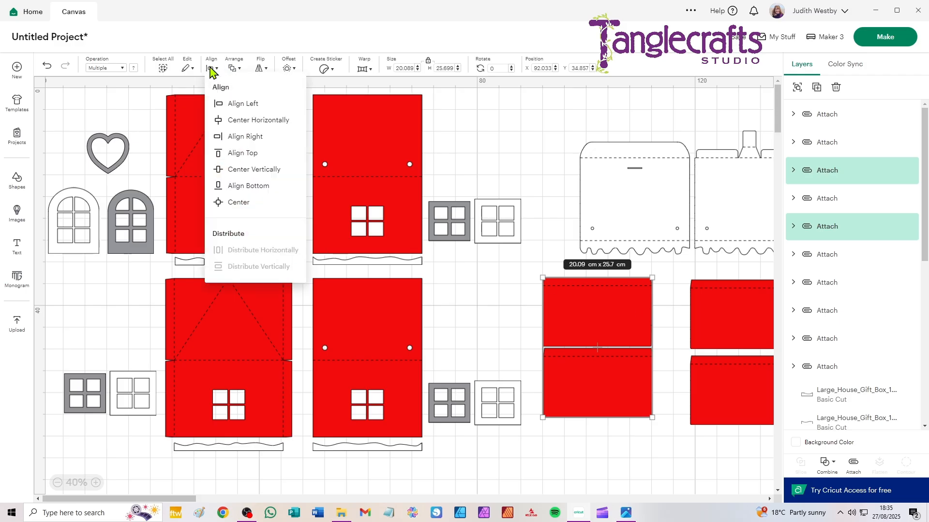
pyautogui.click(251, 121)
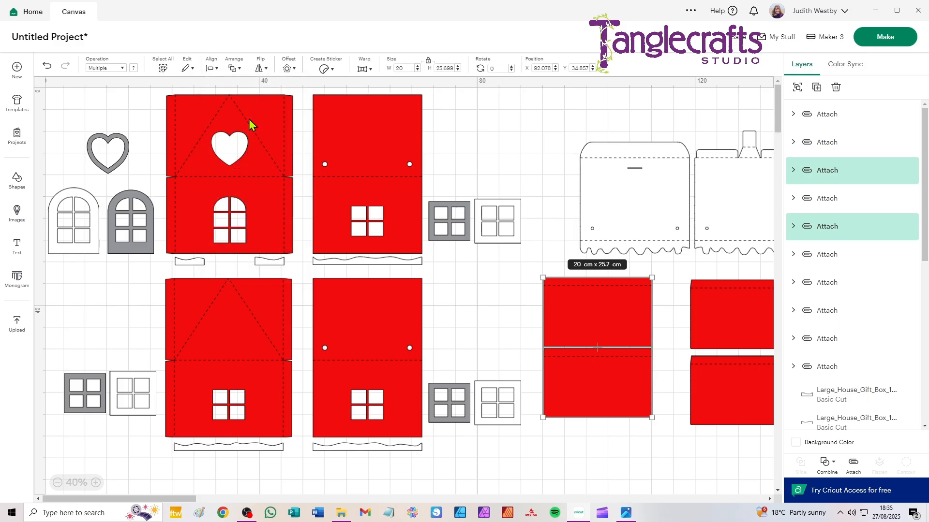
pyautogui.click(853, 464)
# - Delete the two plain red rectangular panels that are not part of the attached pair
pyautogui.click(721, 390)
pyautogui.press('Delete')
pyautogui.click(711, 344)
pyautogui.press('Delete')
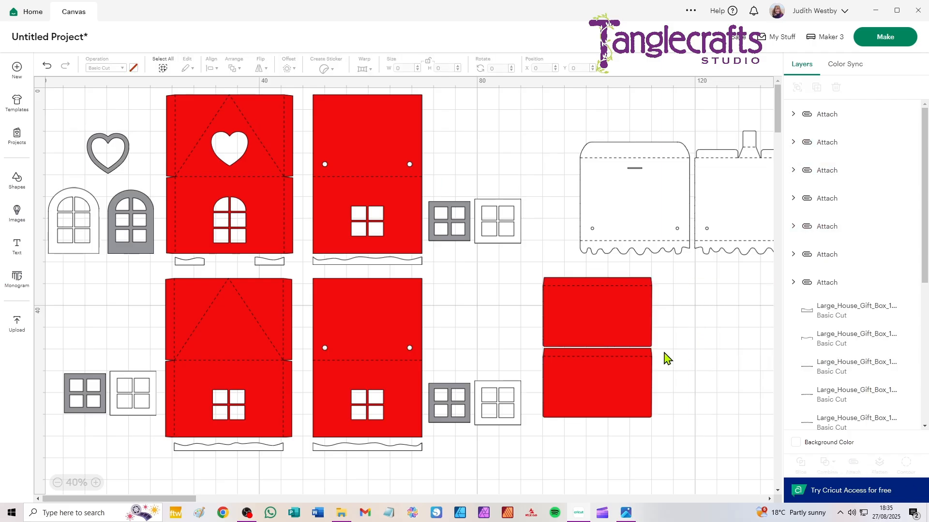
# - Duplicate the attached pair of red panels and place the copy close beside the original, with their upper edges level
pyautogui.click(649, 370)
pyautogui.hotkey('ctrl', 'c')
pyautogui.hotkey('ctrl', 'v')
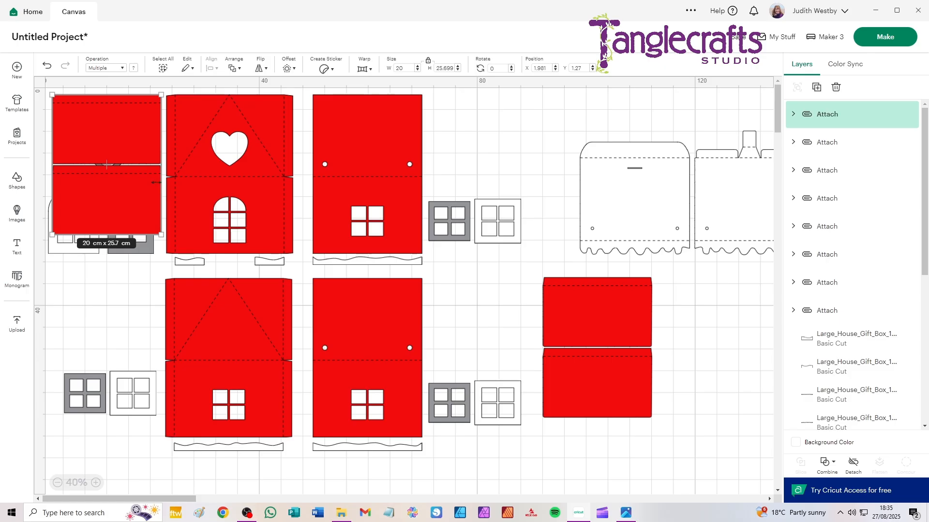
pyautogui.moveTo(114, 205); pyautogui.dragTo(712, 387)
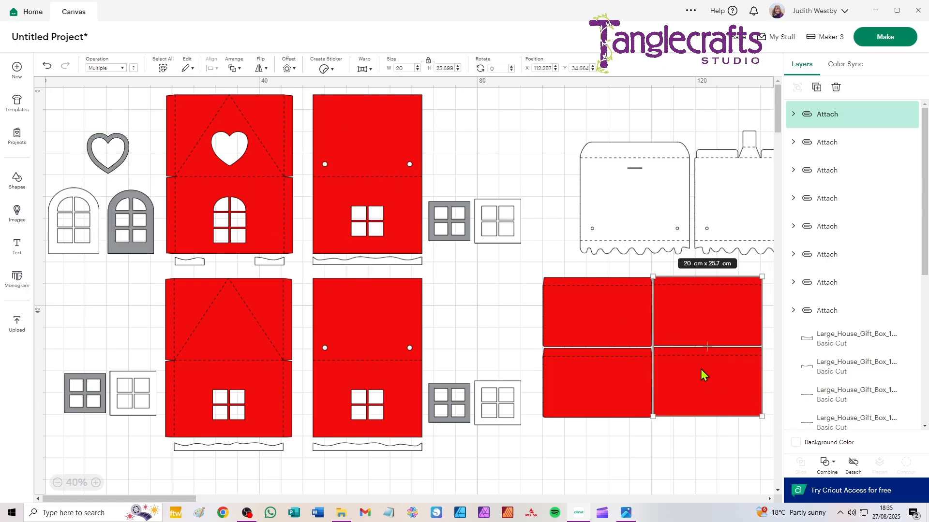
pyautogui.scroll(2, 669, 348)
pyautogui.scroll(3, 555, 394)
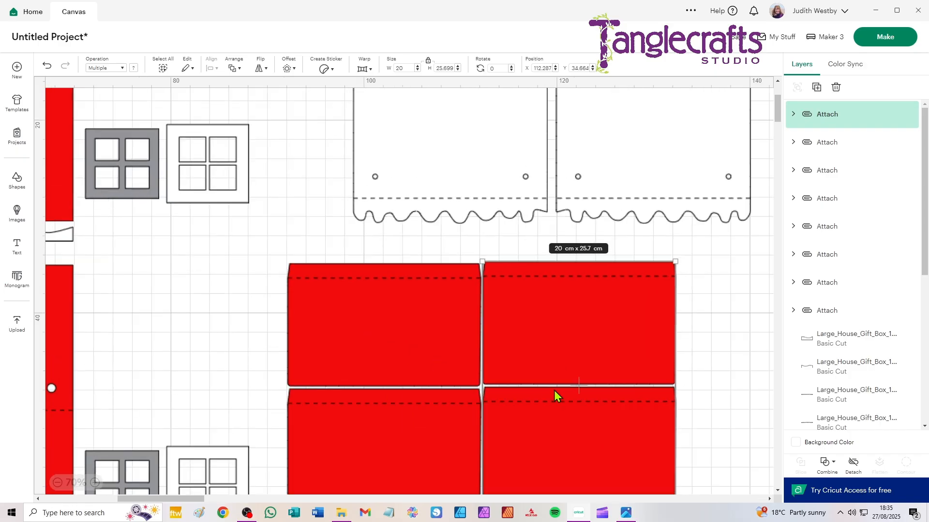
pyautogui.moveTo(598, 347); pyautogui.dragTo(535, 249)
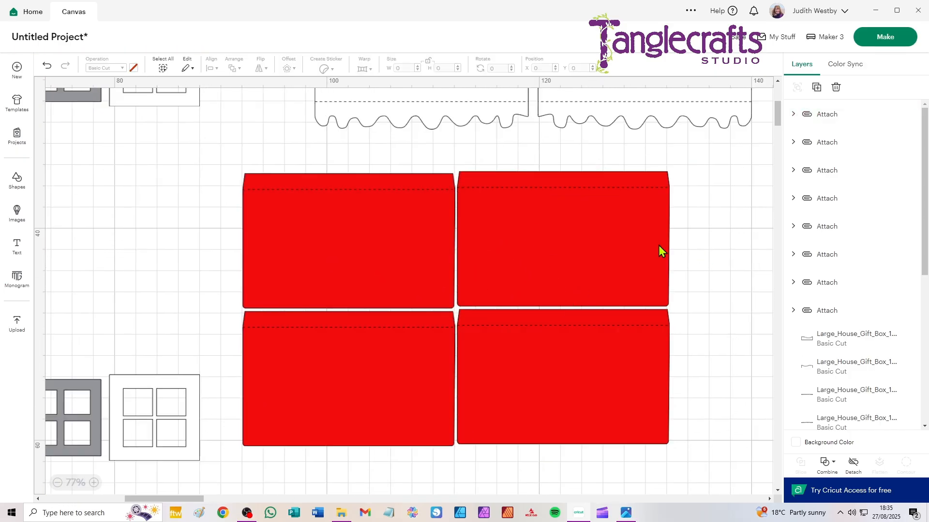
pyautogui.moveTo(512, 247)
pyautogui.mouseDown()
pyautogui.moveTo(520, 251)
pyautogui.moveTo(512, 248)
pyautogui.mouseUp()
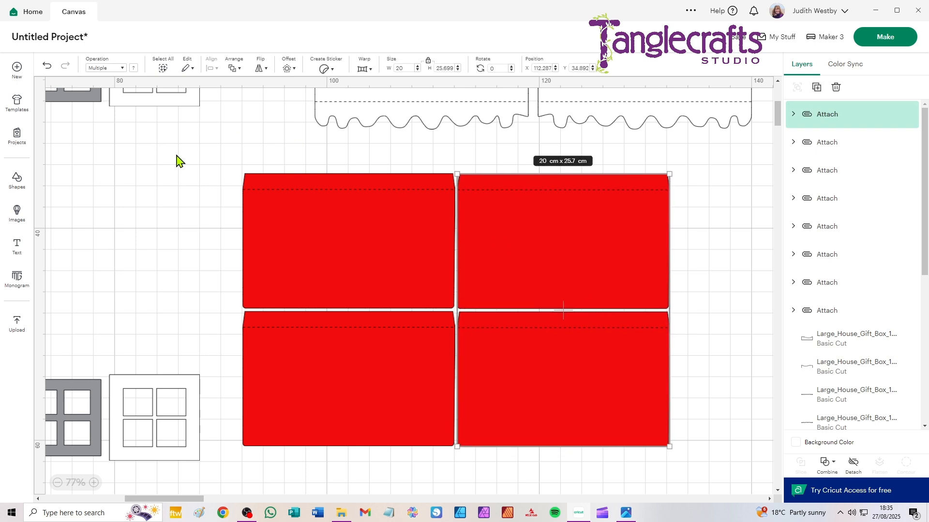
# - Select both pairs of red panels to check their combined size and look over the full layout of box pieces
pyautogui.moveTo(722, 223); pyautogui.dragTo(330, 389)
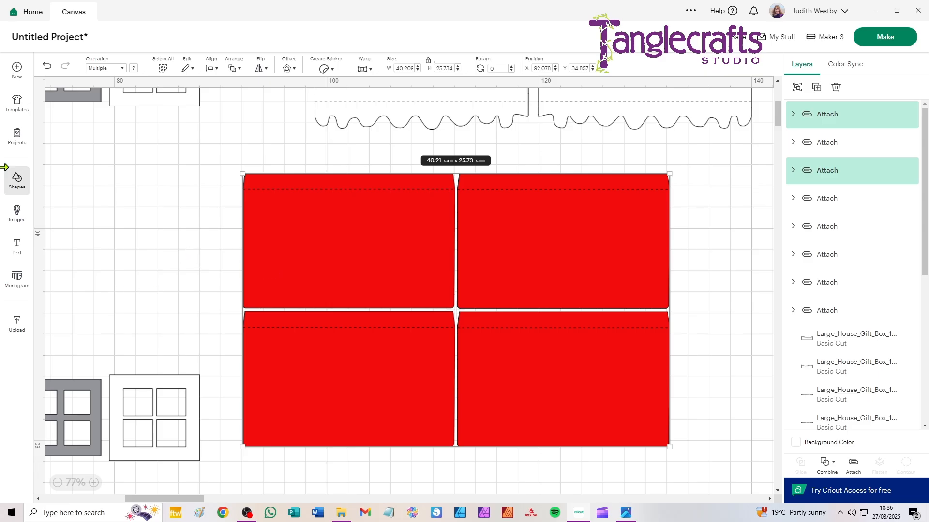
pyautogui.scroll(-5, 135, 207)
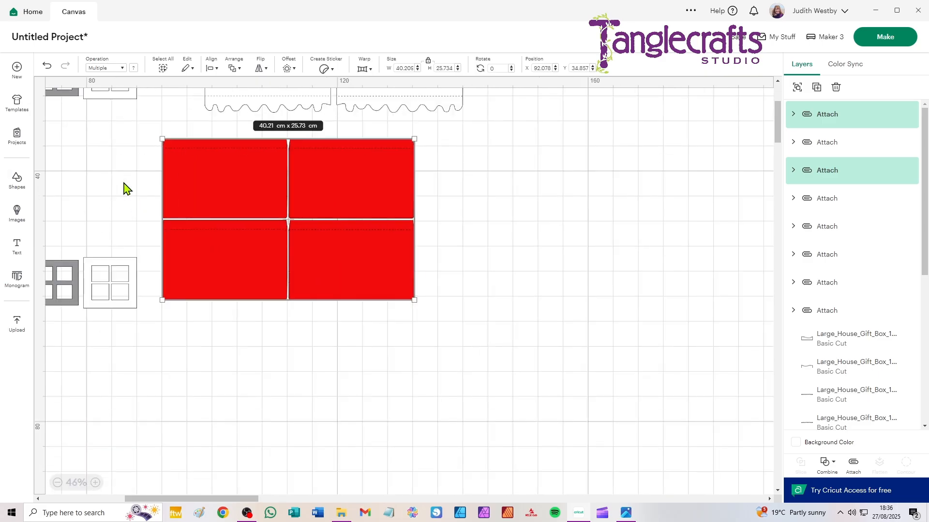
pyautogui.moveTo(106, 173); pyautogui.dragTo(449, 328)
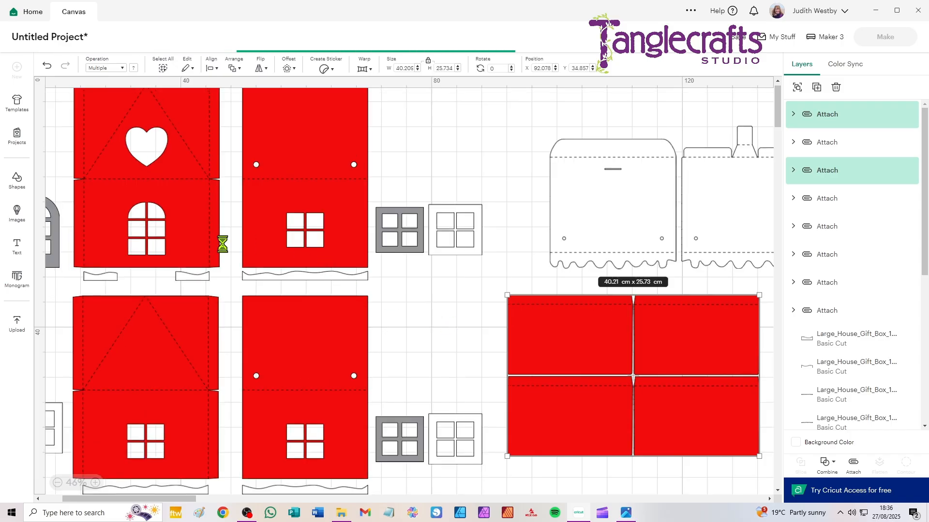
pyautogui.scroll(-3, 234, 247)
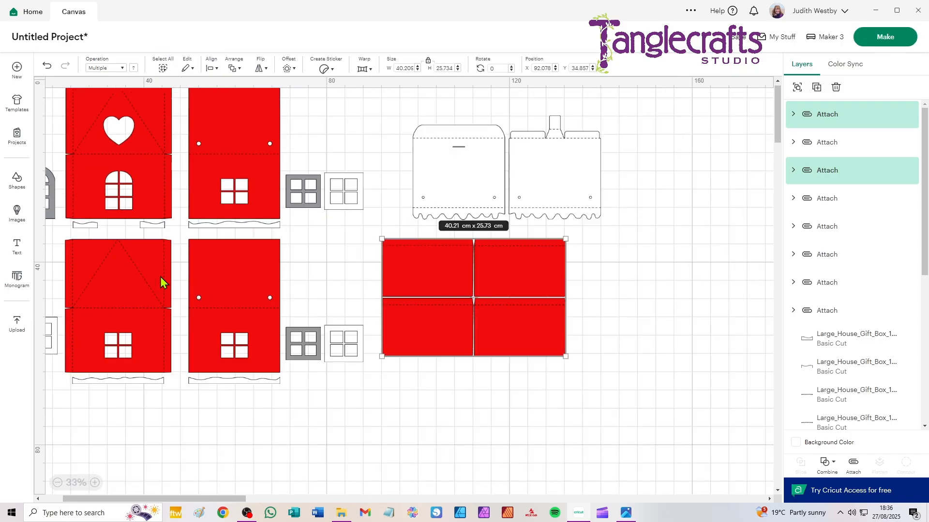
pyautogui.moveTo(118, 280); pyautogui.dragTo(202, 285)
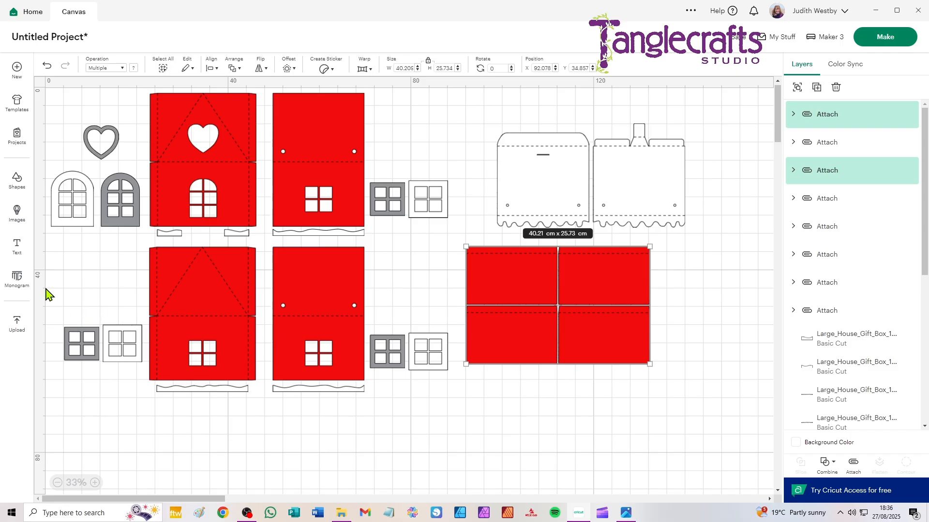
pyautogui.scroll(3, 80, 216)
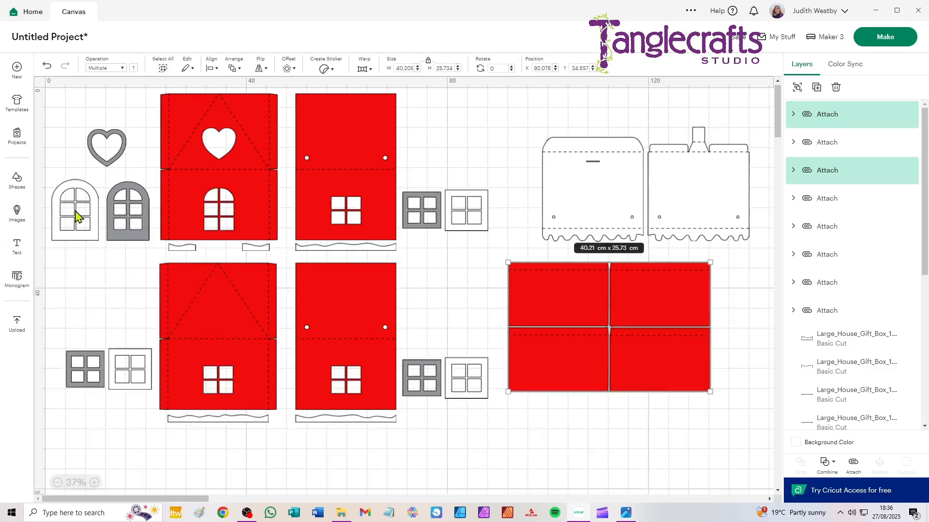
# - Move the white arched window frame below the grey arched frame and examine the finished box in the 8.jpg photo
pyautogui.moveTo(83, 276); pyautogui.dragTo(143, 377)
pyautogui.scroll(3, 238, 429)
pyautogui.scroll(-3, 237, 426)
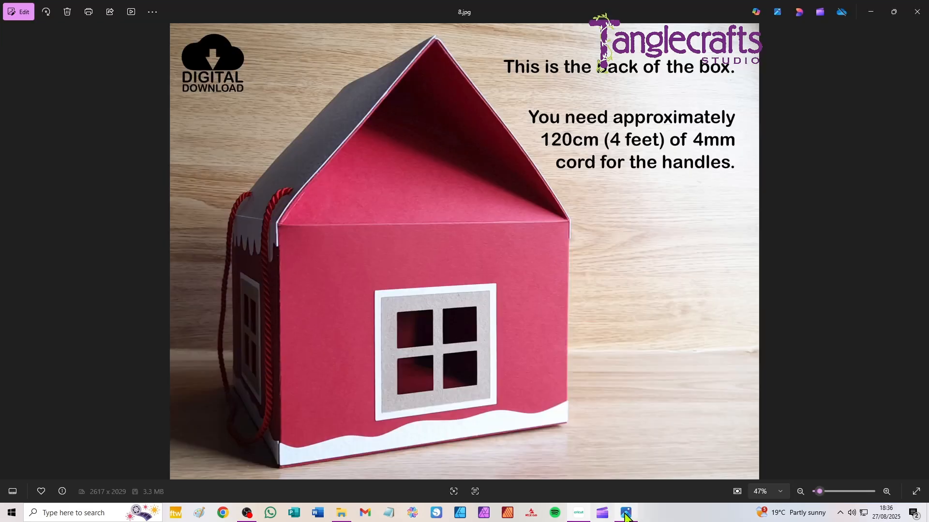
pyautogui.click(604, 511)
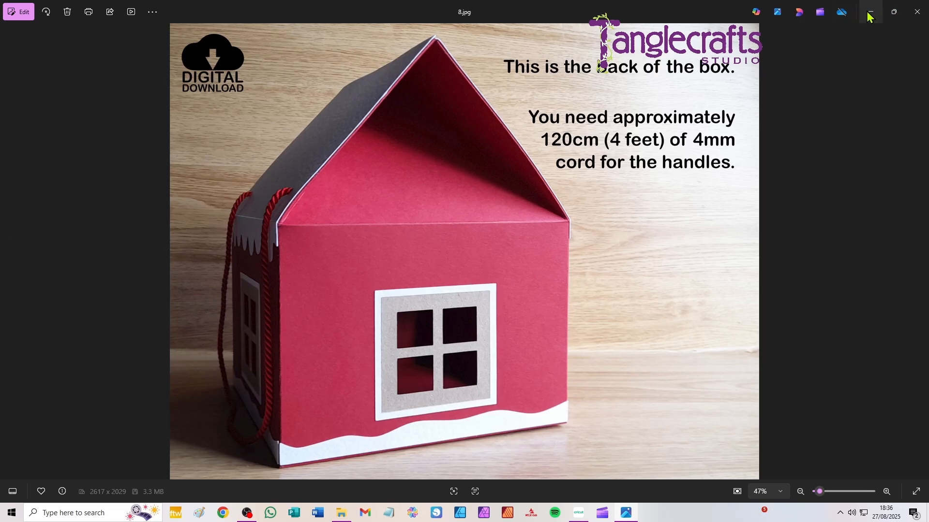
pyautogui.click(579, 513)
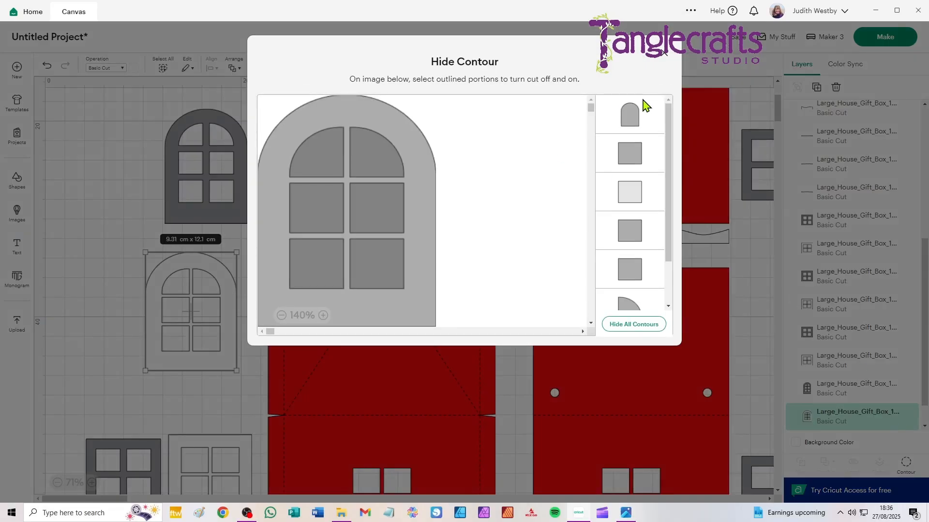
# - Hide the six window-pane contours of the white arched frame so it becomes a solid backing shape
pyautogui.click(370, 160)
pyautogui.click(334, 167)
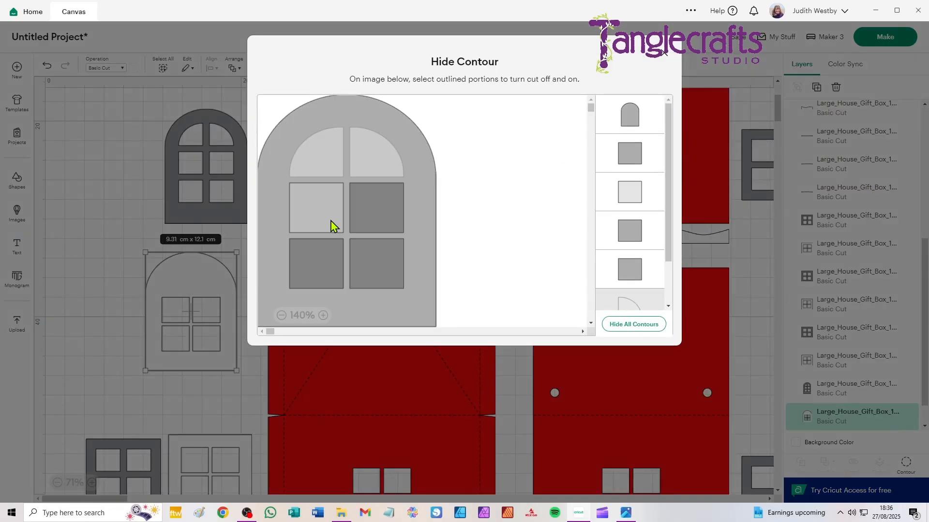
pyautogui.click(333, 229)
pyautogui.click(373, 226)
pyautogui.click(378, 270)
pyautogui.click(307, 267)
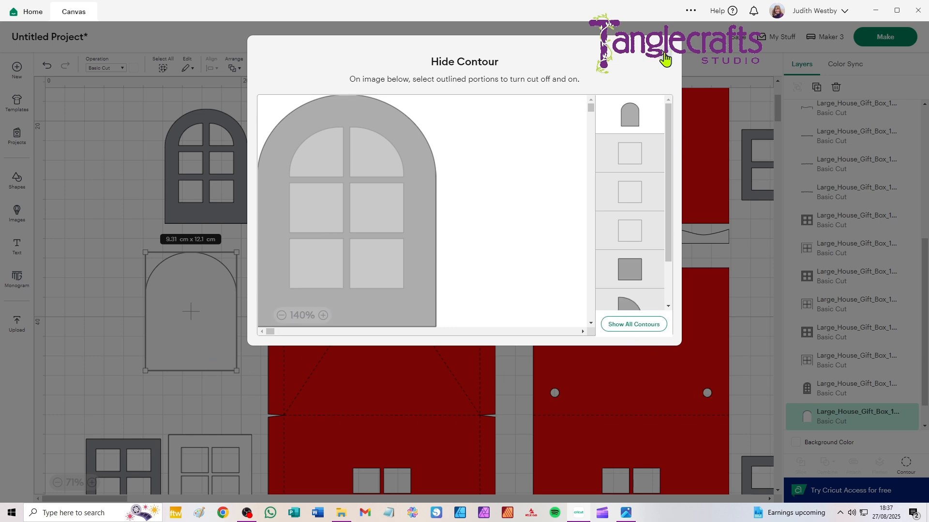
pyautogui.click(666, 58)
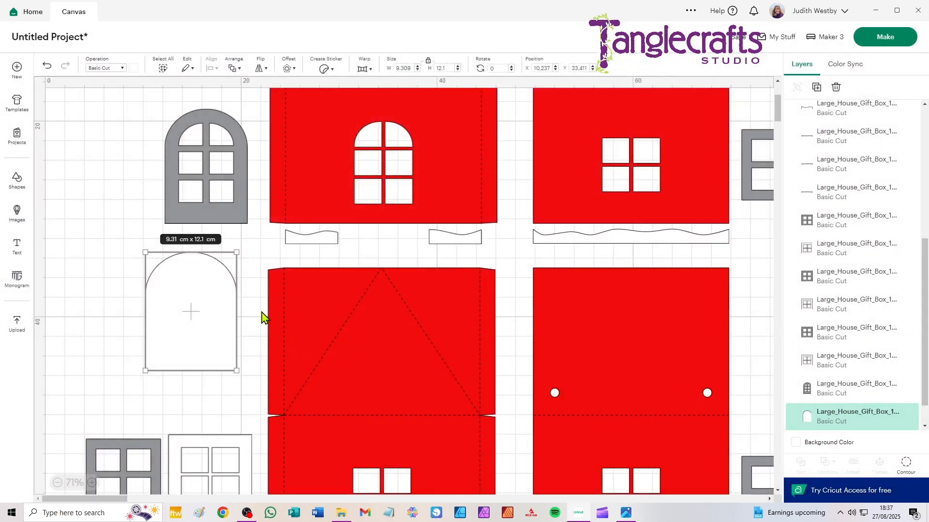
# - Undo the hidden contours of the white arched frame and place it beside the grey arched frame
pyautogui.moveTo(170, 217)
pyautogui.mouseDown()
pyautogui.moveTo(187, 243)
pyautogui.moveTo(158, 365)
pyautogui.moveTo(166, 213)
pyautogui.mouseUp()
pyautogui.click(278, 266)
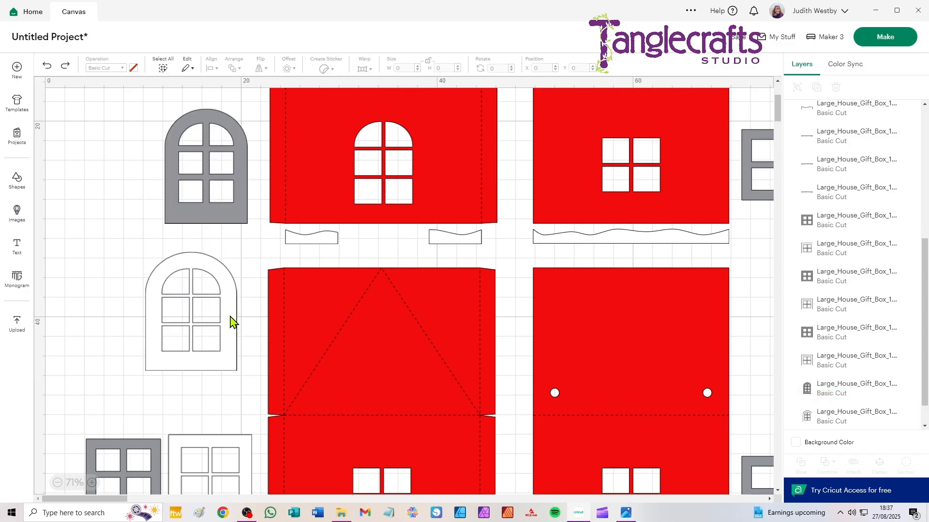
pyautogui.moveTo(230, 321); pyautogui.dragTo(148, 169)
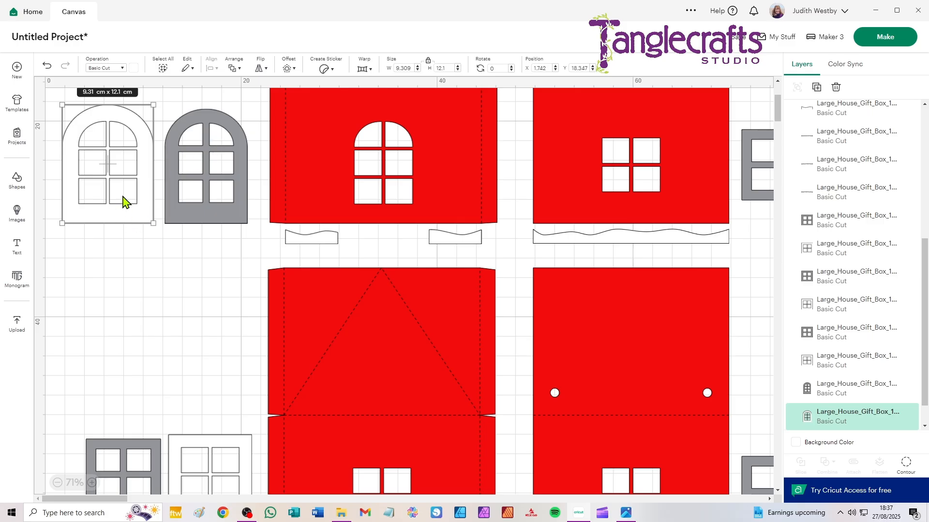
# - Duplicate the white arched frame below the original and hide the copy's six window-pane contours to make a solid backing
pyautogui.hotkey('ctrl', 'v')
pyautogui.moveTo(112, 203); pyautogui.dragTo(168, 363)
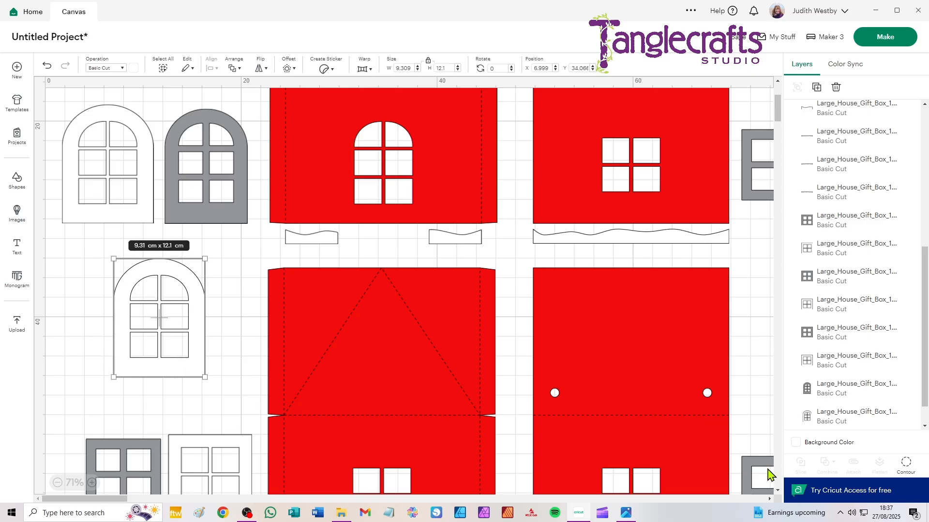
pyautogui.click(907, 465)
pyautogui.click(366, 168)
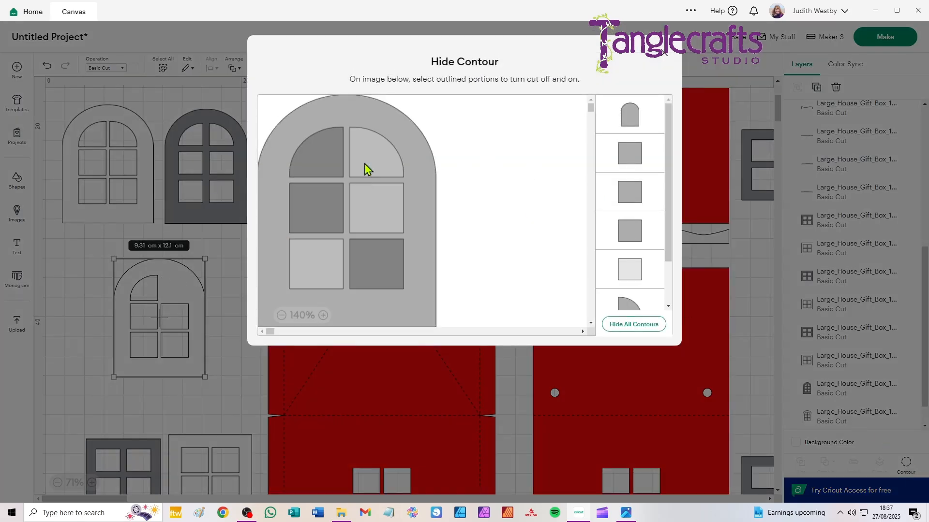
pyautogui.click(315, 166)
pyautogui.click(317, 208)
pyautogui.click(366, 211)
pyautogui.click(378, 256)
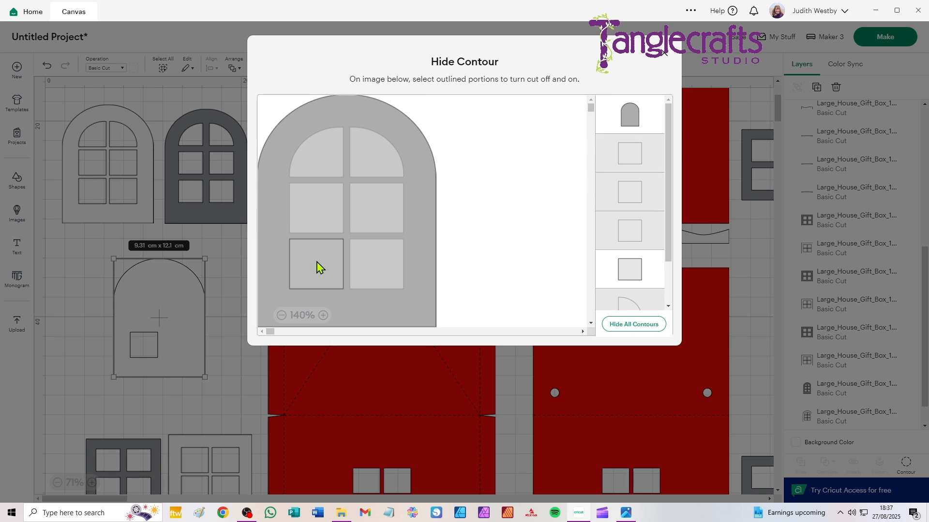
pyautogui.click(317, 268)
pyautogui.click(663, 52)
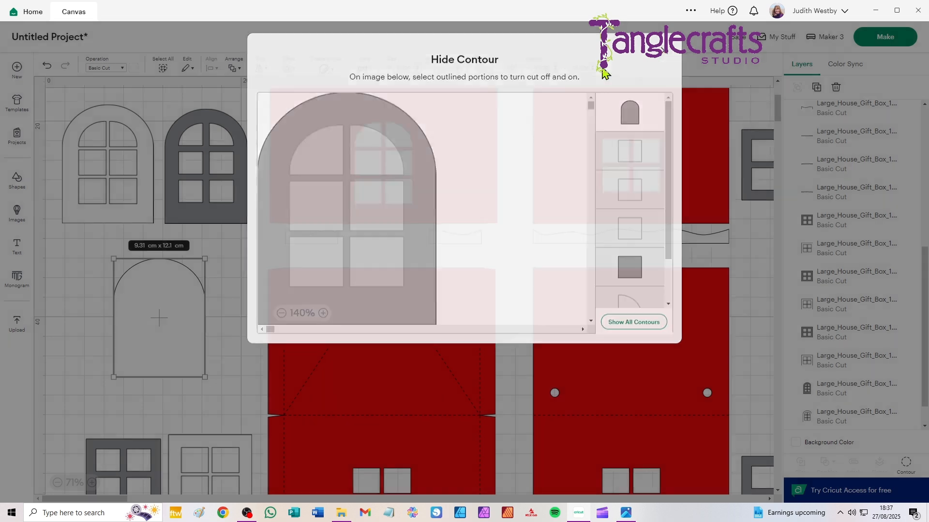
# - Colour the solid arched backing light grey and place it below the white arched frame
pyautogui.click(135, 70)
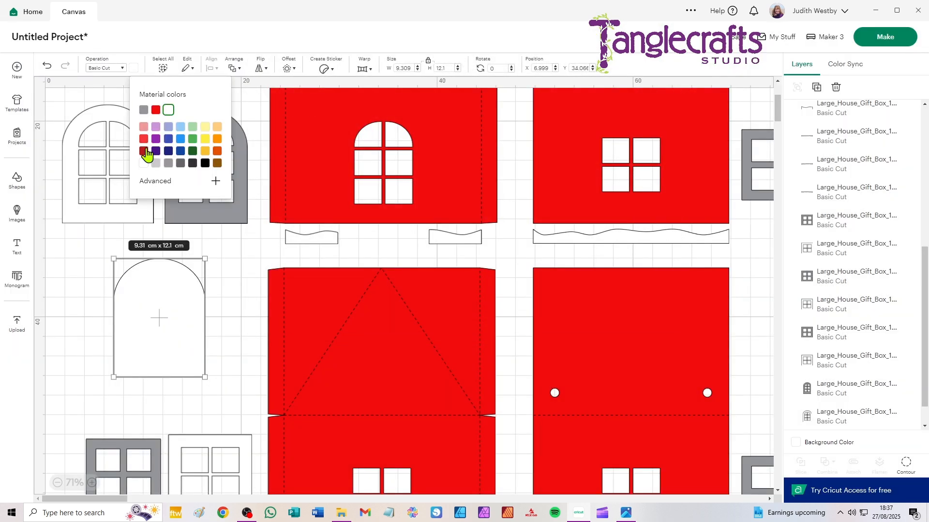
pyautogui.click(155, 164)
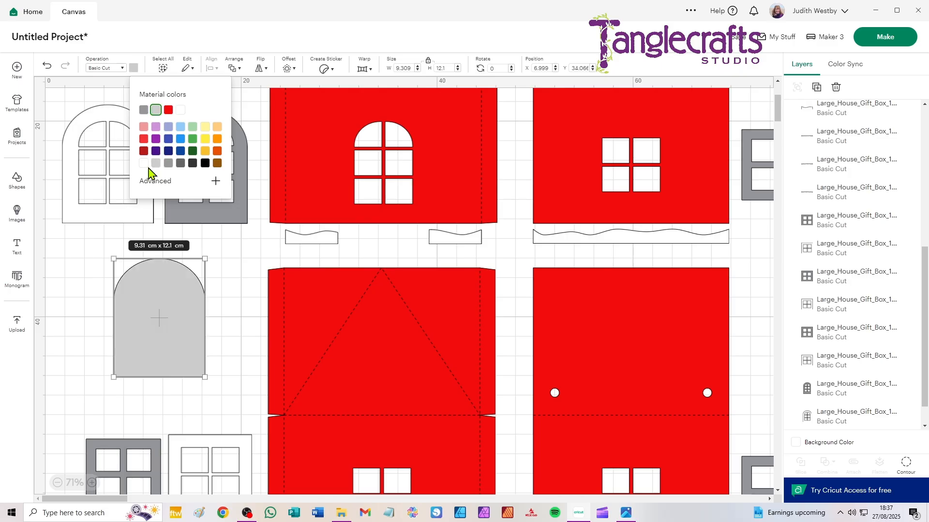
pyautogui.click(77, 295)
pyautogui.moveTo(172, 311); pyautogui.dragTo(130, 291)
pyautogui.scroll(-3, 221, 352)
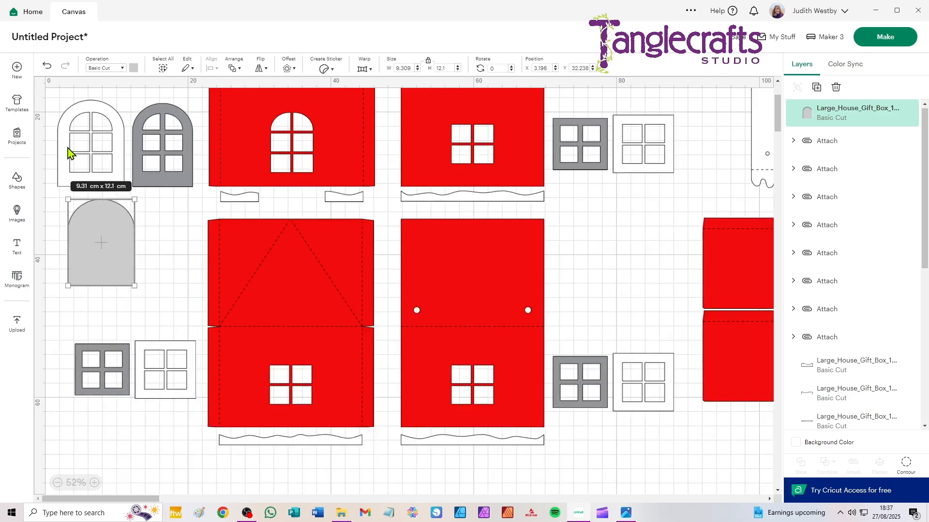
# - Preview the grey arched backing behind the front wall's arched window by sending it to the back, and return it below the white frame
pyautogui.moveTo(96, 261); pyautogui.dragTo(312, 127)
pyautogui.hotkey('ctrl', 'shift', 'Down')
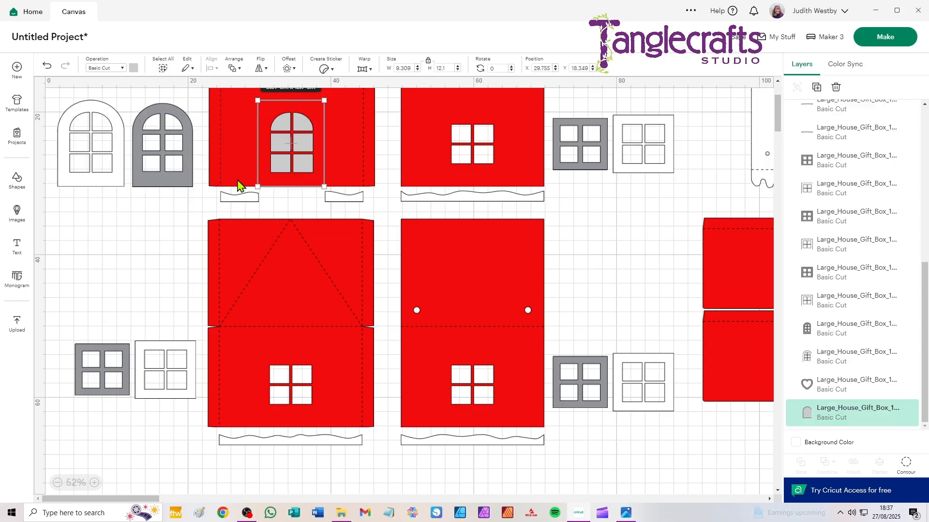
pyautogui.moveTo(305, 149); pyautogui.dragTo(108, 243)
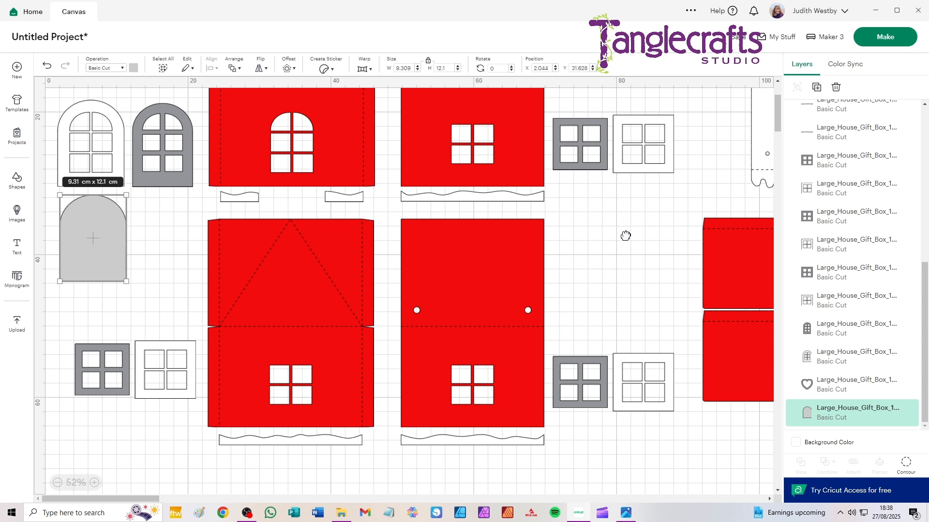
# - Delete the heart frame, arched frames, grey backing and square window frames beside the gable panels
pyautogui.moveTo(639, 223); pyautogui.dragTo(534, 318)
pyautogui.scroll(-2, 423, 263)
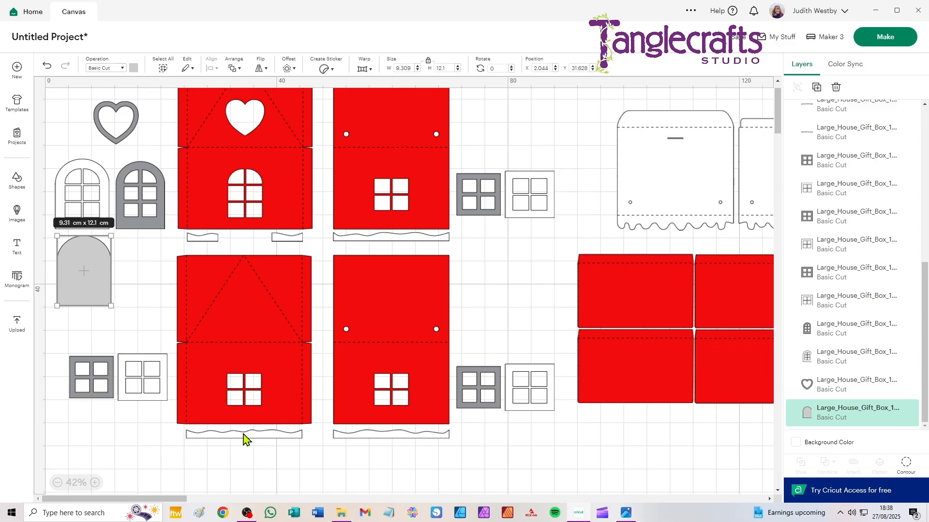
pyautogui.moveTo(154, 419); pyautogui.dragTo(47, 89)
pyautogui.press('Delete')
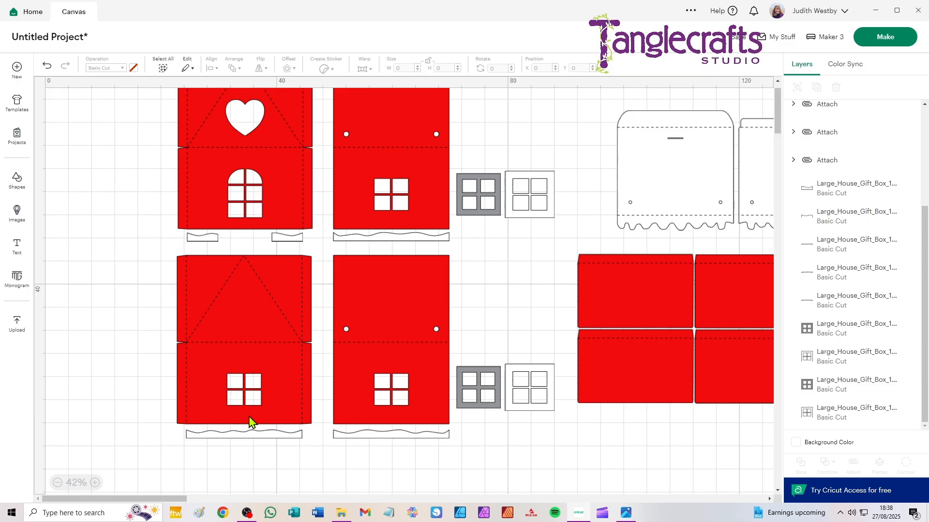
# - Delete the five wavy snow trim strips below the red wall panels
pyautogui.click(268, 436)
pyautogui.press('Delete')
pyautogui.click(301, 238)
pyautogui.press('Delete')
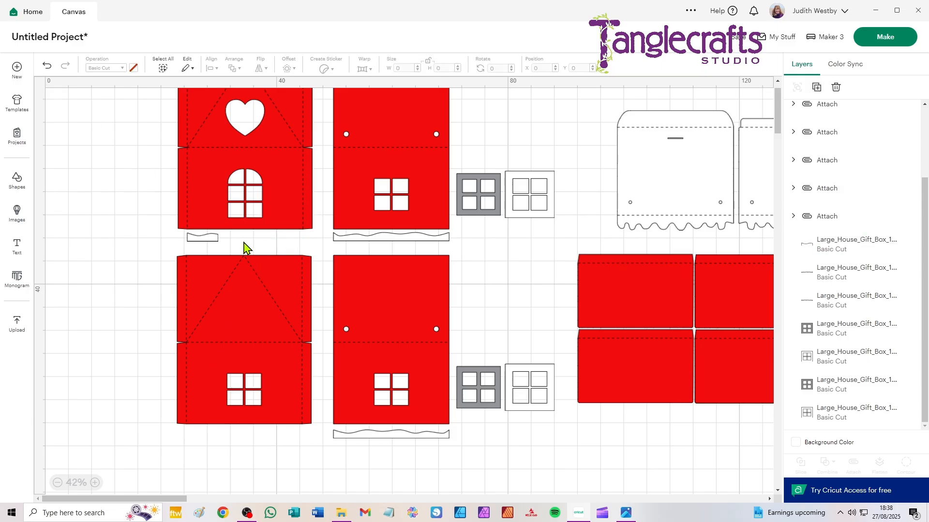
pyautogui.click(216, 238)
pyautogui.press('Delete')
pyautogui.click(365, 238)
pyautogui.press('Delete')
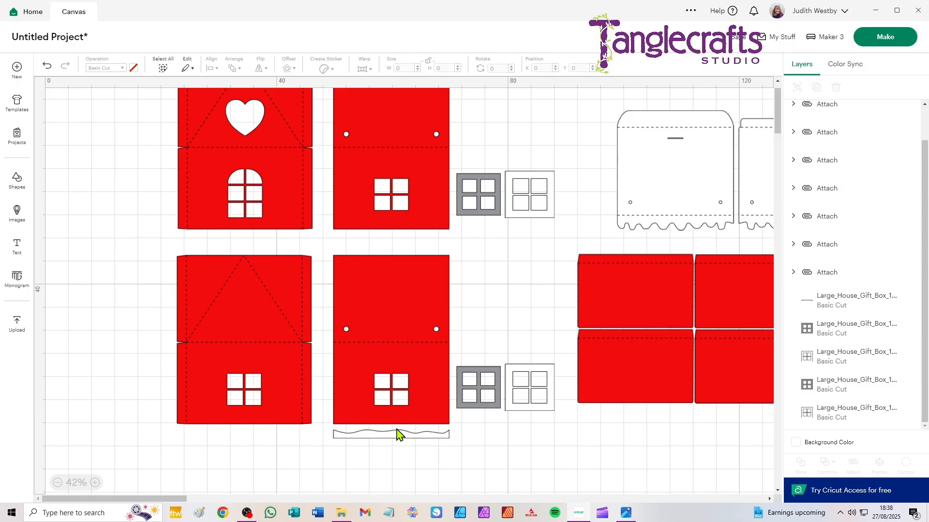
pyautogui.click(396, 434)
pyautogui.press('Delete')
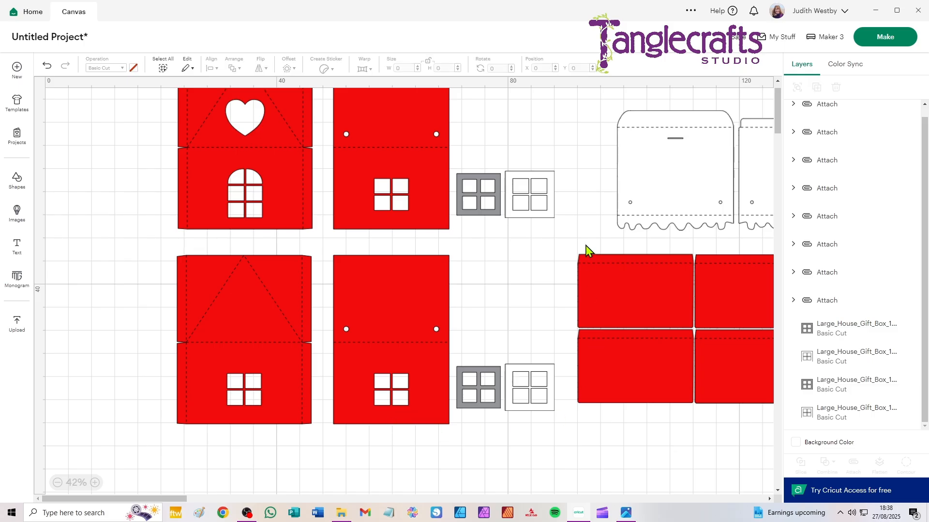
# - Delete the white scalloped roof panels and the remaining square window frames beside the side wall panels
pyautogui.moveTo(586, 99)
pyautogui.mouseDown()
pyautogui.moveTo(812, 224)
pyautogui.moveTo(820, 246)
pyautogui.mouseUp()
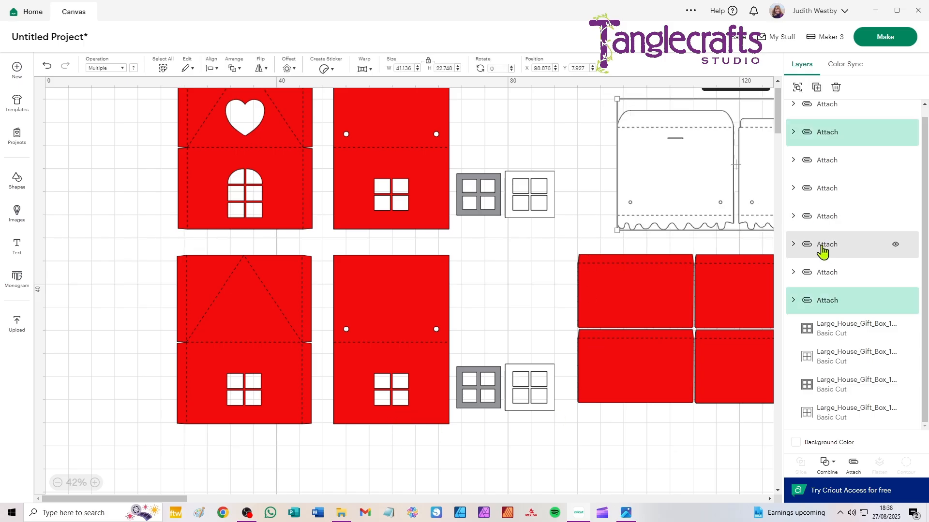
pyautogui.press('Delete')
pyautogui.moveTo(589, 140); pyautogui.dragTo(457, 278)
pyautogui.moveTo(605, 116); pyautogui.dragTo(454, 234)
pyautogui.press('Delete')
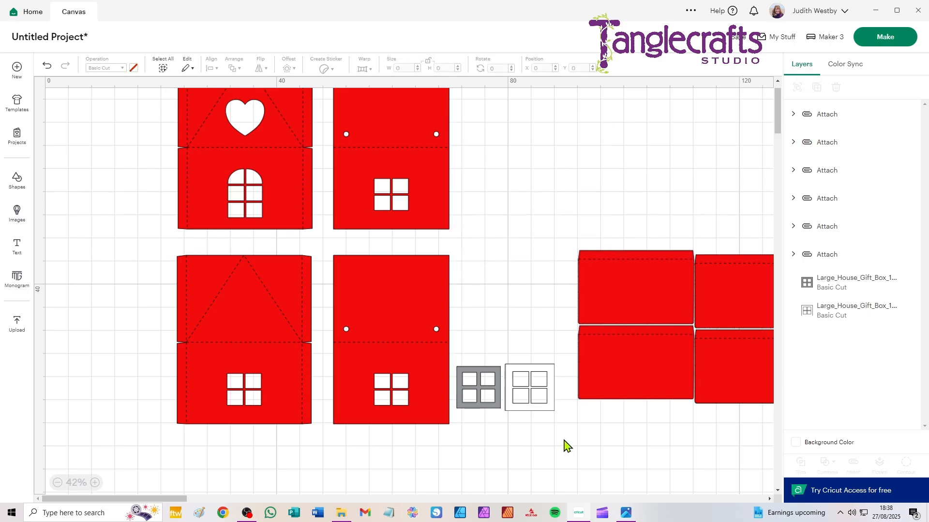
pyautogui.moveTo(561, 429); pyautogui.dragTo(458, 353)
pyautogui.press('Delete')
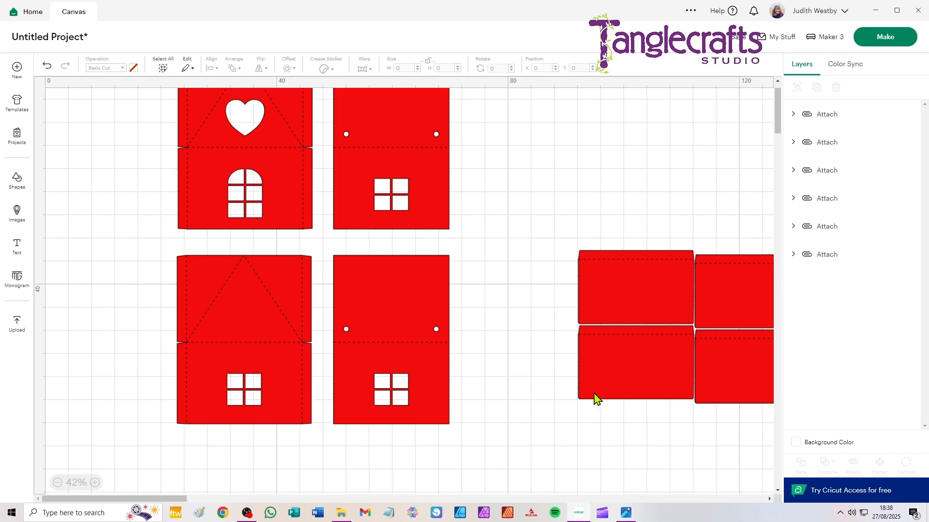
# - Detach the nearer pair of red base panels and move one below the gable panel with the square window
pyautogui.moveTo(639, 280); pyautogui.dragTo(257, 467)
pyautogui.click(847, 475)
pyautogui.click(566, 415)
pyautogui.scroll(1, 251, 448)
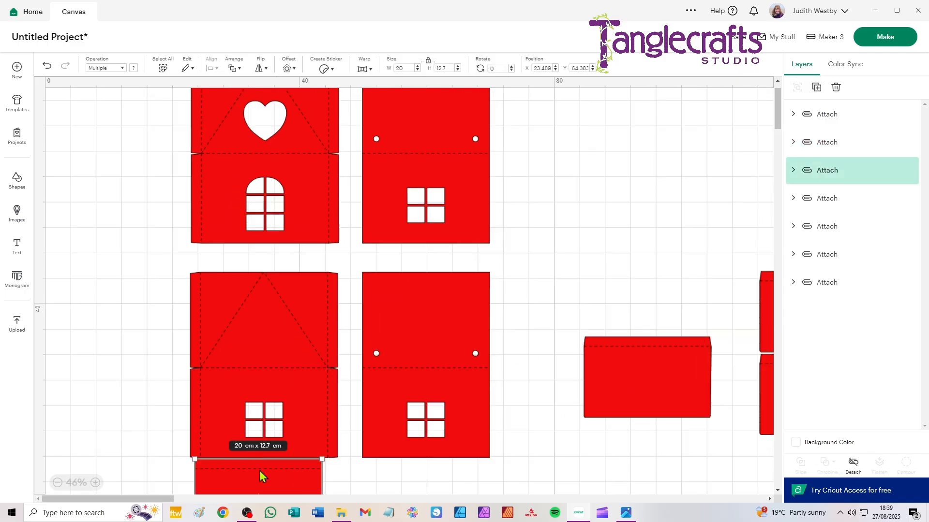
pyautogui.scroll(8, 257, 467)
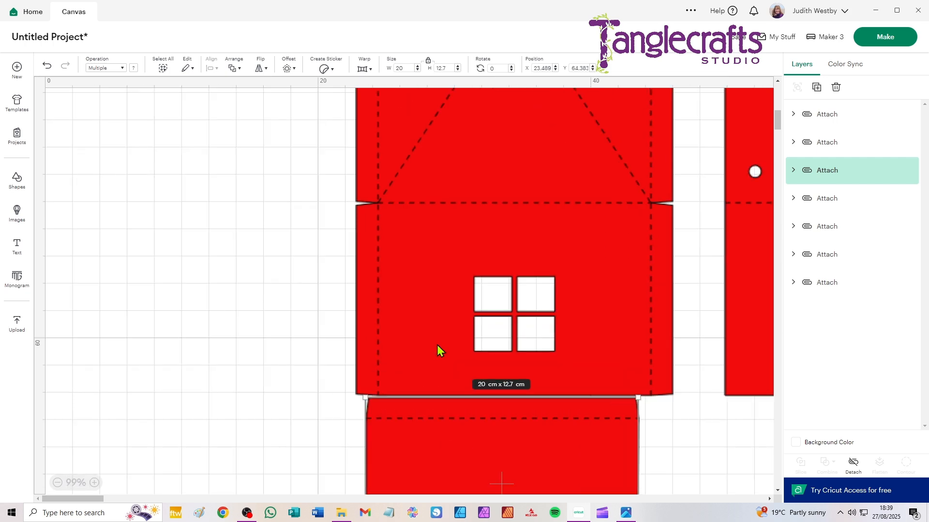
# - Move the square-window gable panel clear of the base panel and overlap the base panel's flap with the gable panel's lower edge
pyautogui.moveTo(542, 358); pyautogui.dragTo(413, 316)
pyautogui.scroll(3, 514, 372)
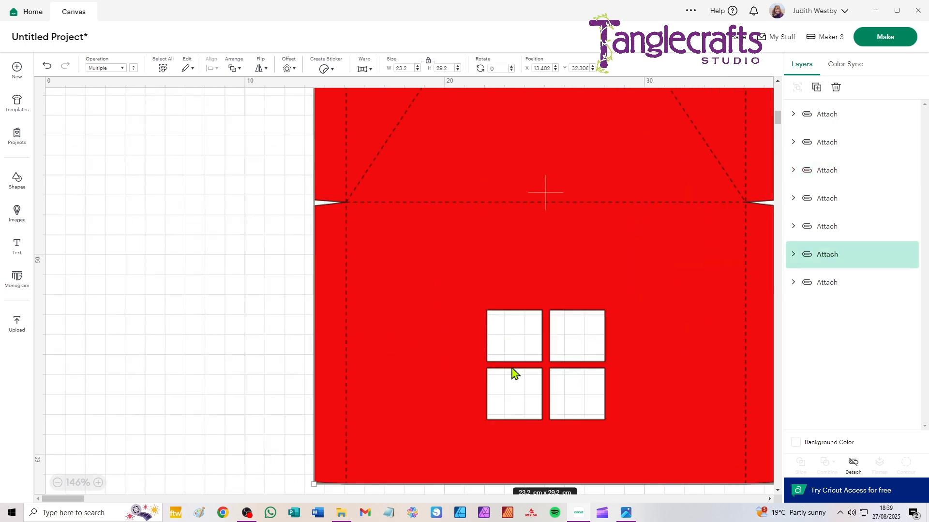
pyautogui.scroll(-2, 531, 338)
pyautogui.hscroll(3, 532, 338)
pyautogui.click(734, 382)
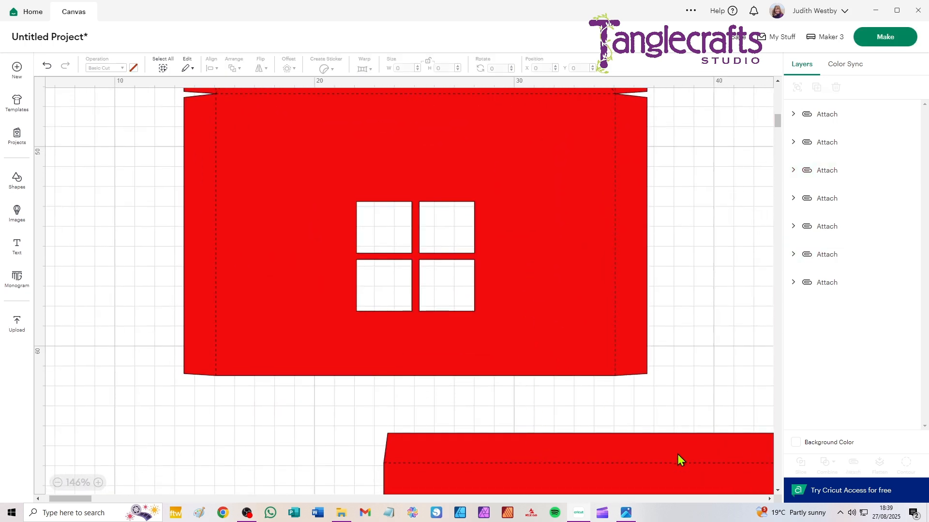
pyautogui.moveTo(677, 455); pyautogui.dragTo(512, 359)
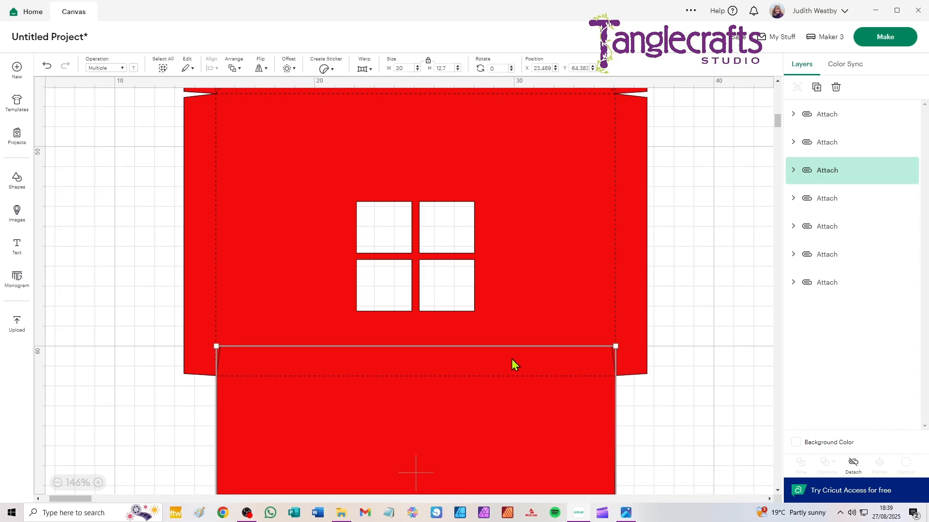
# - Nudge the base panel to X 15.084, Y 59.997 so its score line meets the gable panel's lower edge
pyautogui.scroll(3, 234, 390)
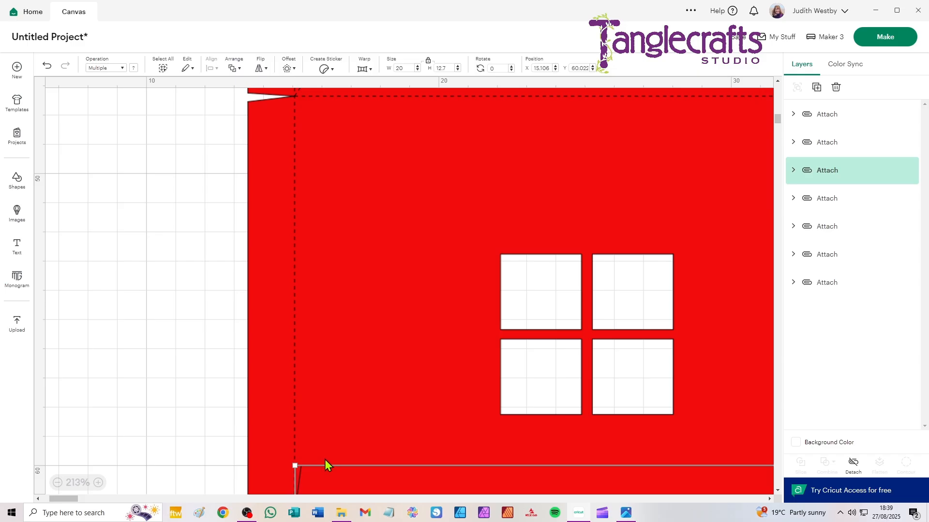
pyautogui.scroll(-3, 375, 421)
pyautogui.moveTo(366, 247); pyautogui.dragTo(356, 224)
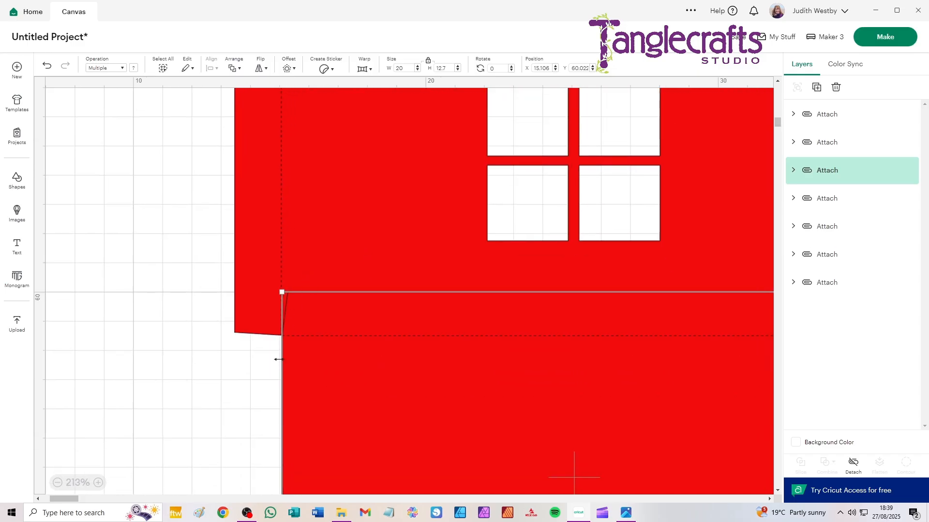
pyautogui.scroll(4, 278, 359)
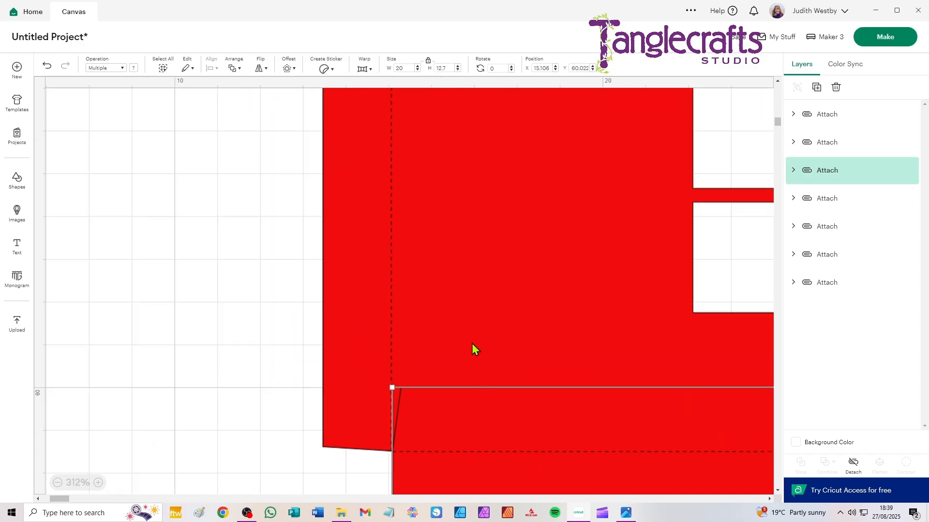
pyautogui.click(234, 319)
pyautogui.moveTo(471, 472)
pyautogui.mouseDown()
pyautogui.moveTo(506, 468)
pyautogui.moveTo(475, 469)
pyautogui.moveTo(358, 408)
pyautogui.moveTo(283, 332)
pyautogui.moveTo(260, 369)
pyautogui.moveTo(504, 465)
pyautogui.moveTo(471, 467)
pyautogui.mouseUp()
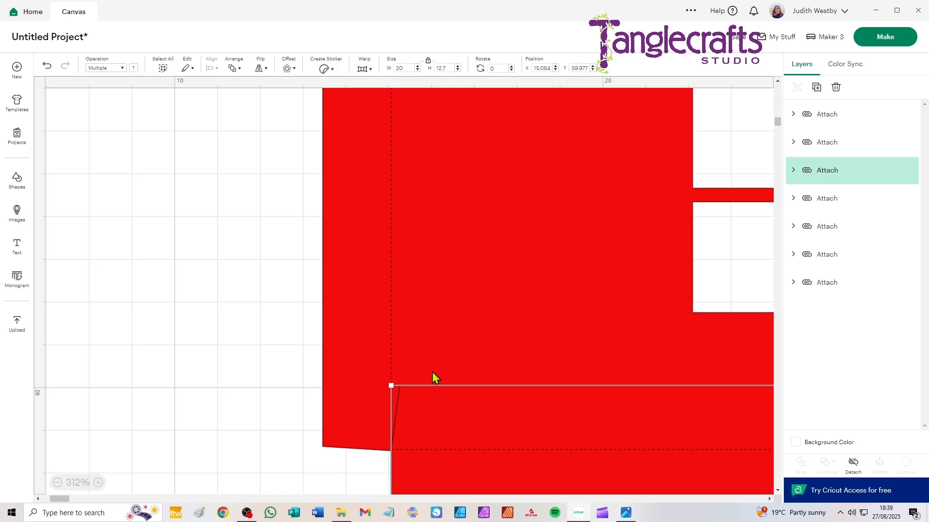
pyautogui.press('Down')
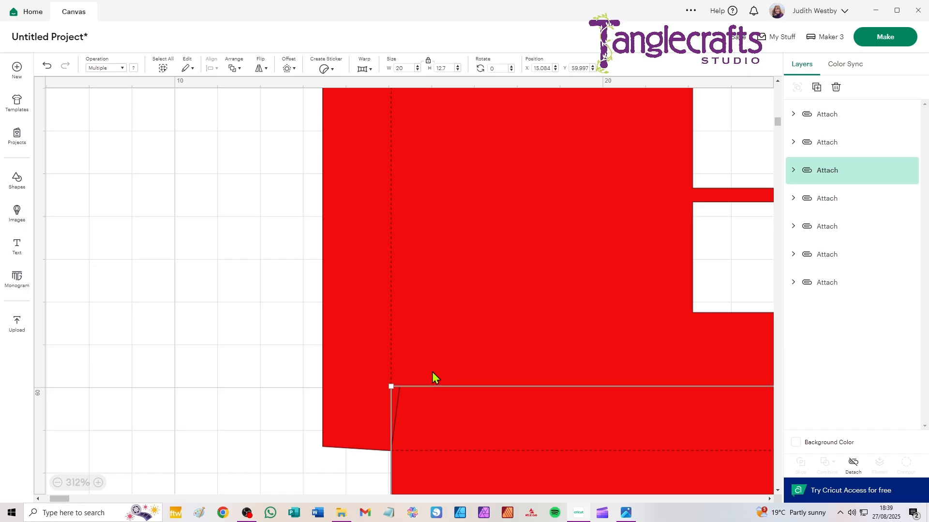
pyautogui.press('Down')
pyautogui.click(164, 347)
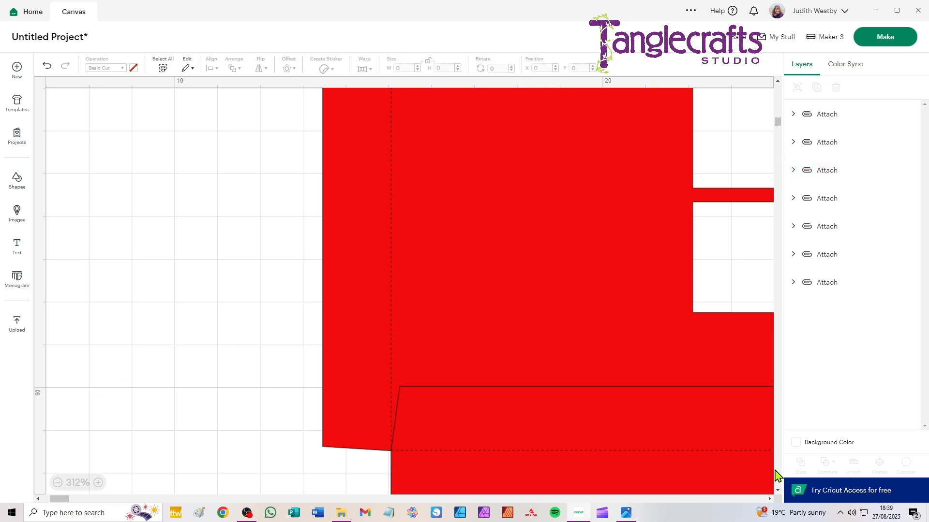
# - Detach the score lines from the base panel and from the square-window gable panel
pyautogui.click(706, 421)
pyautogui.click(853, 465)
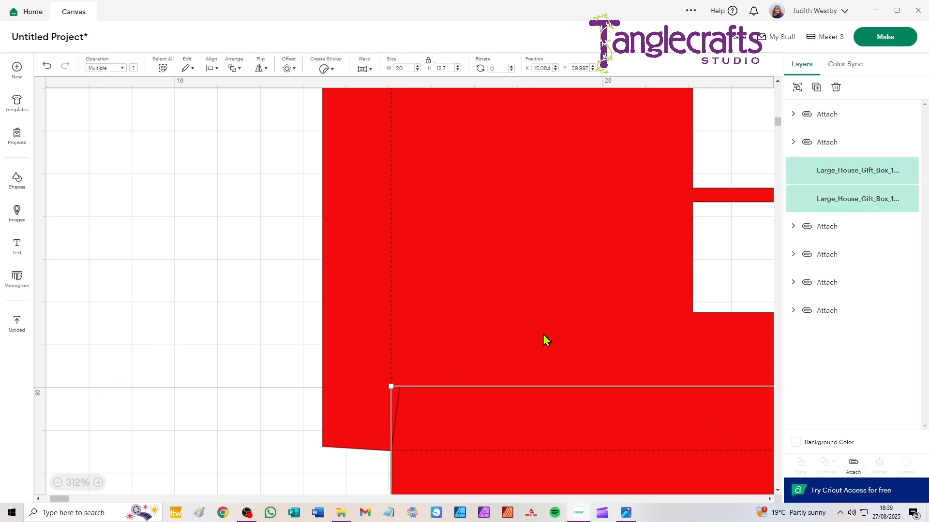
pyautogui.scroll(-5, 553, 326)
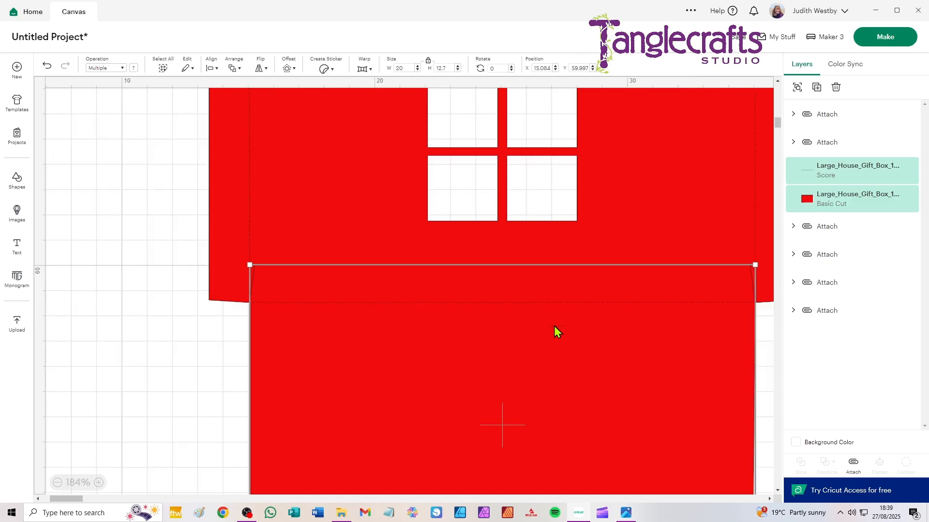
pyautogui.scroll(-1, 555, 331)
pyautogui.click(730, 316)
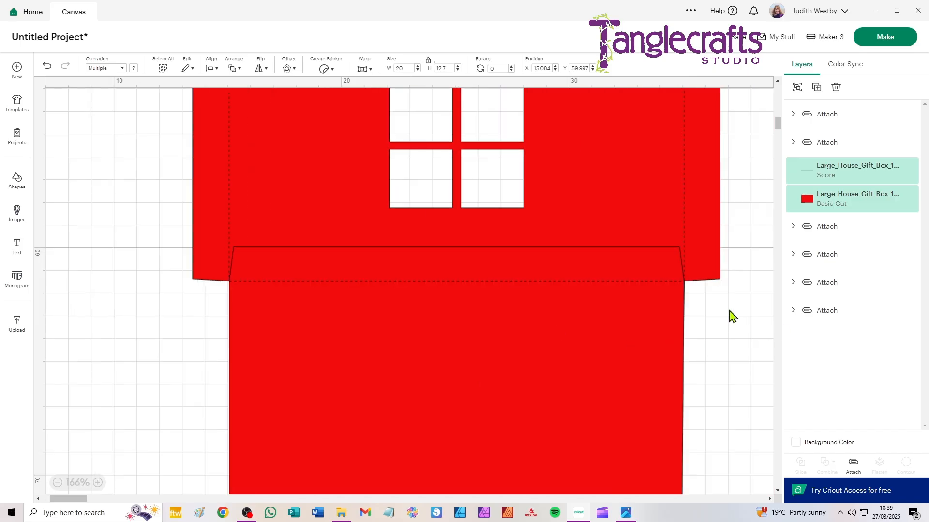
pyautogui.click(706, 259)
pyautogui.click(853, 465)
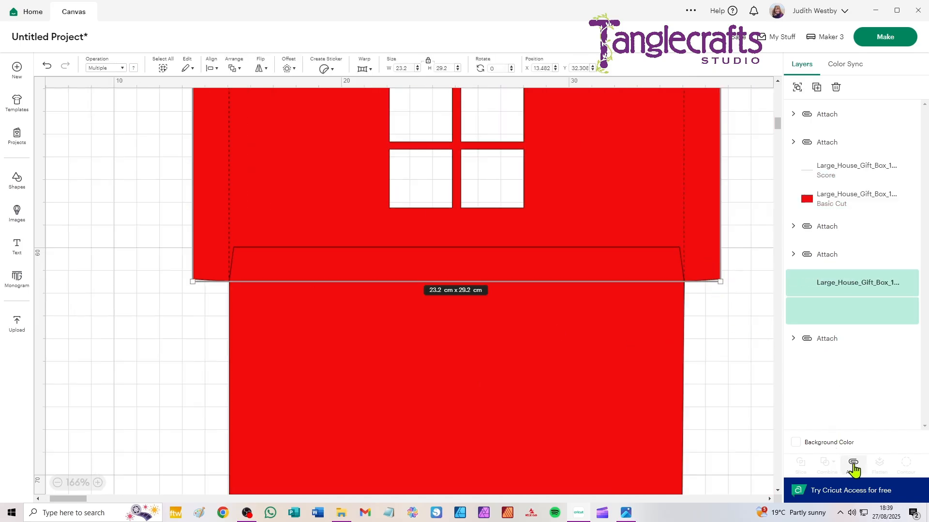
pyautogui.click(724, 327)
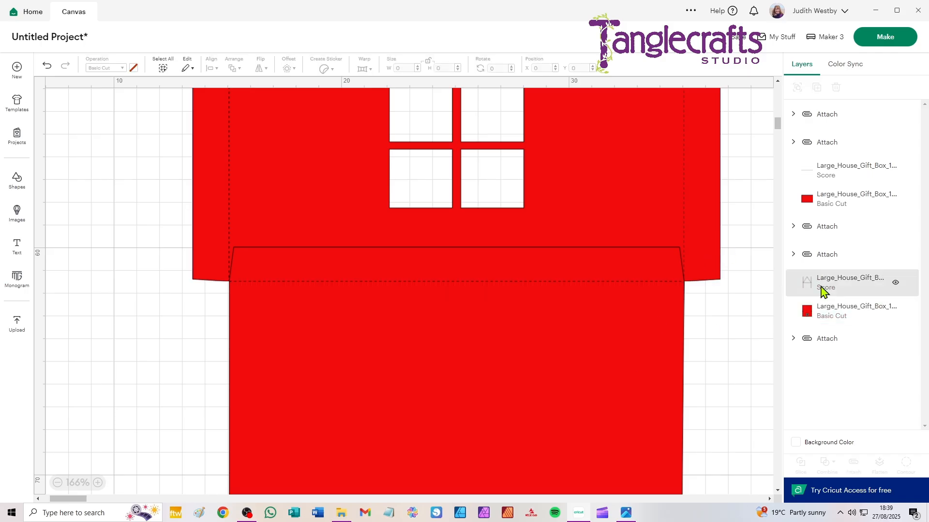
# - Unite the base panel's cut shape with the square-window gable panel's cut shape
pyautogui.click(713, 275)
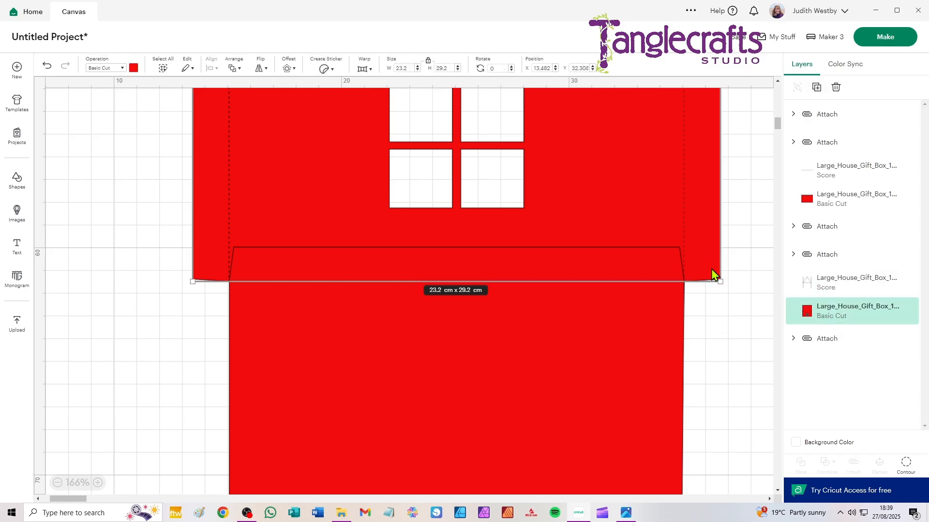
pyautogui.keyDown('shift'); pyautogui.click(625, 374); pyautogui.keyUp('shift')
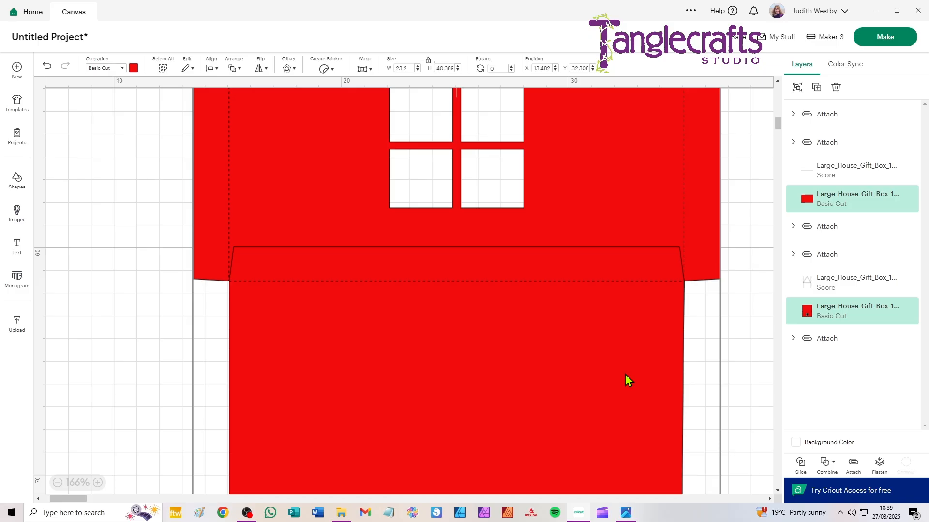
pyautogui.click(827, 462)
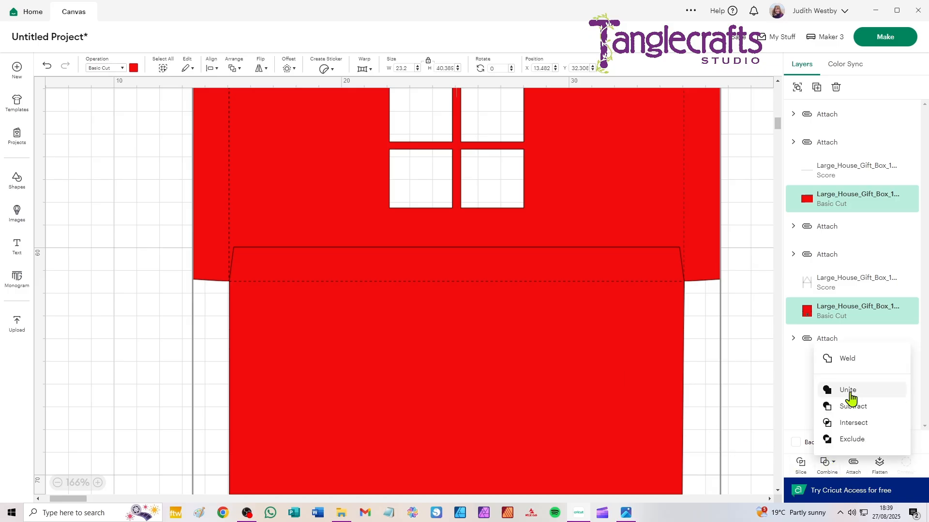
pyautogui.click(843, 389)
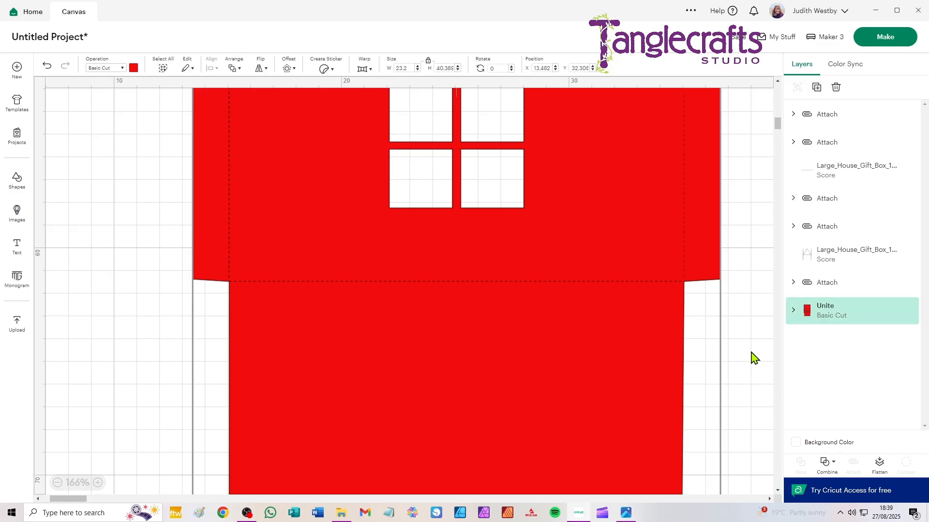
# - Attach both loose score-line layers to the united gable-and-base shape
pyautogui.scroll(-4, 483, 158)
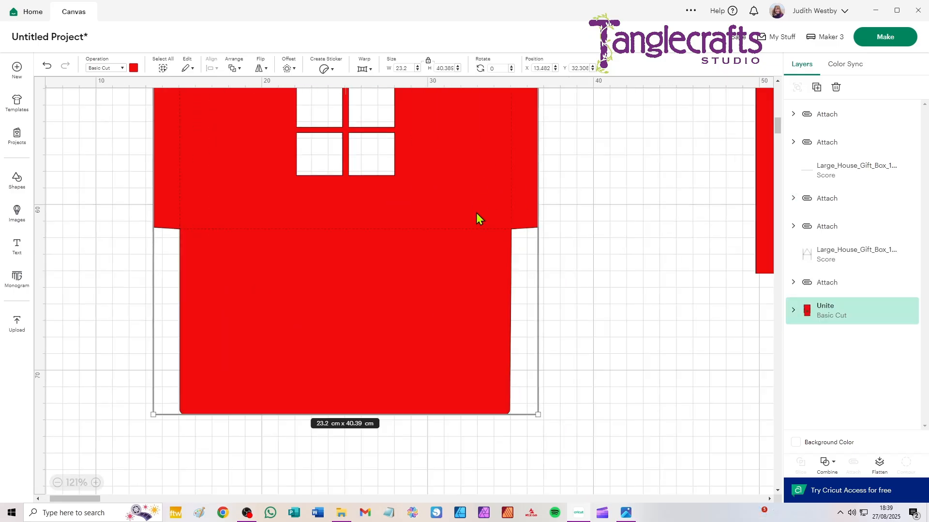
pyautogui.moveTo(452, 189); pyautogui.dragTo(471, 282)
pyautogui.scroll(-4, 377, 234)
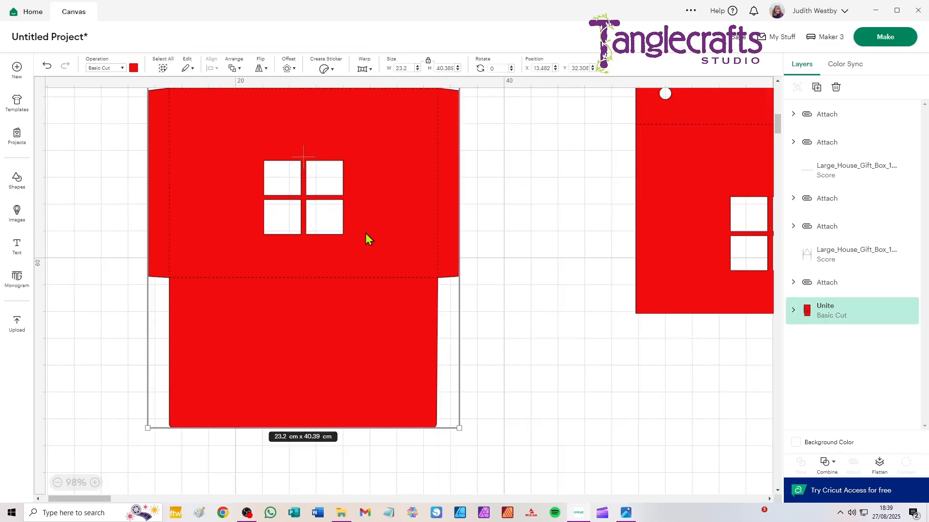
pyautogui.moveTo(364, 211); pyautogui.dragTo(425, 311)
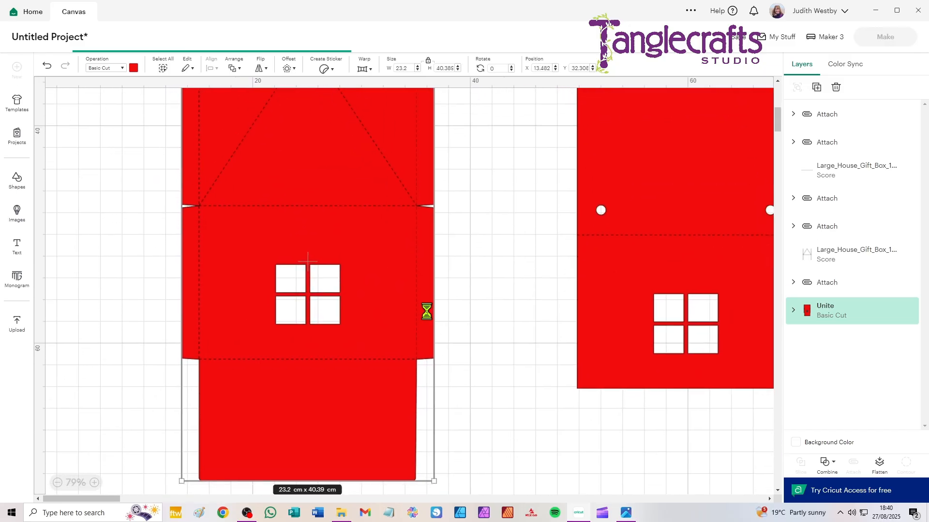
pyautogui.click(492, 286)
pyautogui.moveTo(502, 114); pyautogui.dragTo(133, 404)
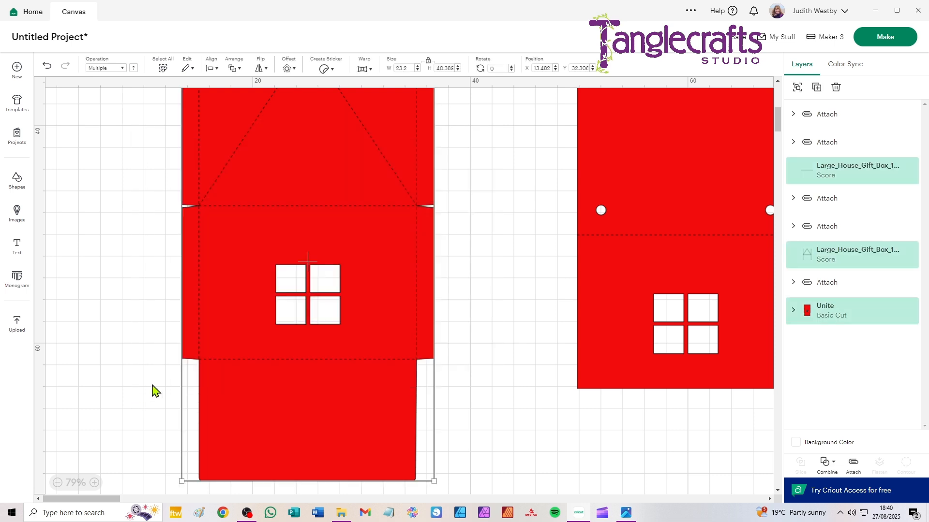
pyautogui.click(853, 465)
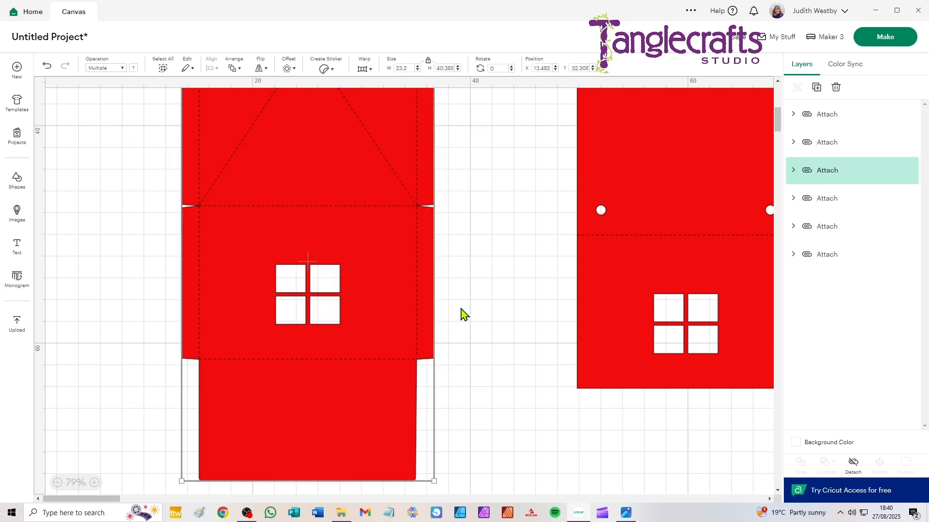
# - Move the attached gable-and-base piece to X 10.545, Y 37.573, away from the side wall panel
pyautogui.scroll(-1, 334, 233)
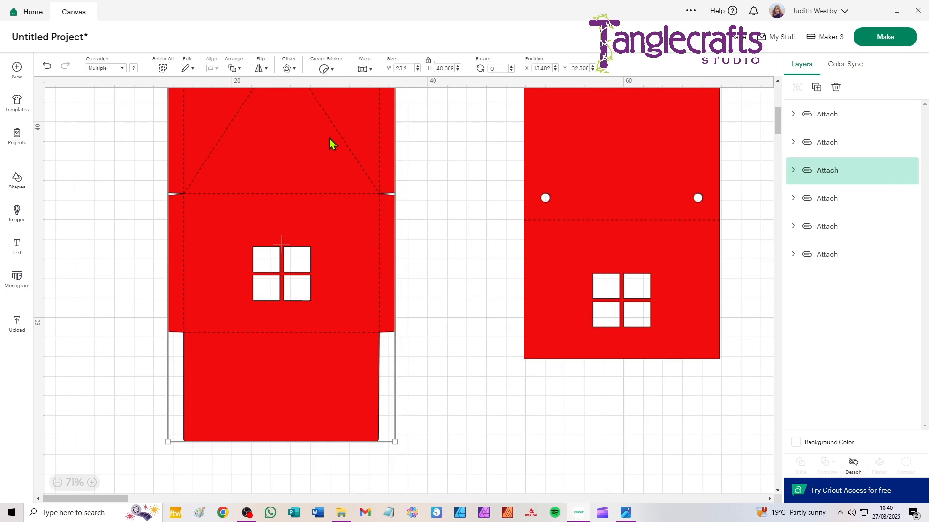
pyautogui.moveTo(329, 137); pyautogui.dragTo(375, 182)
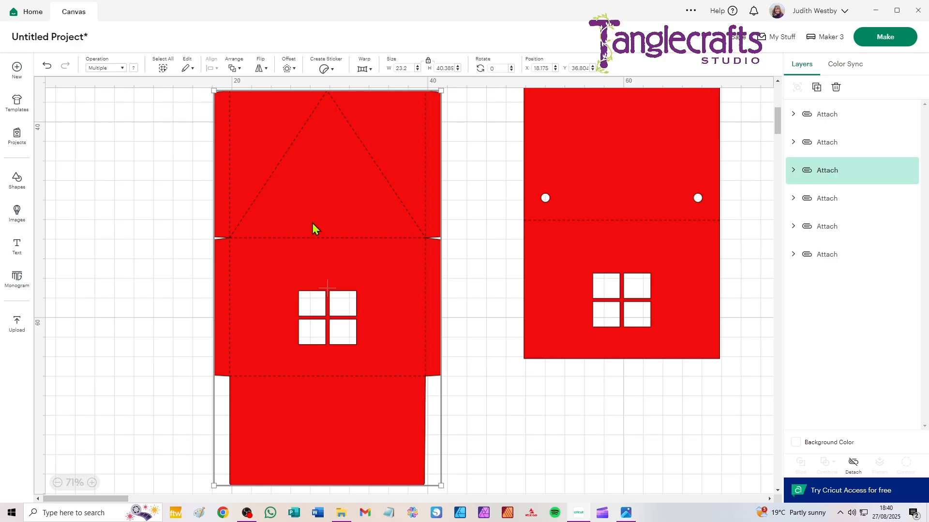
pyautogui.scroll(-1, 312, 223)
pyautogui.moveTo(292, 189); pyautogui.dragTo(225, 199)
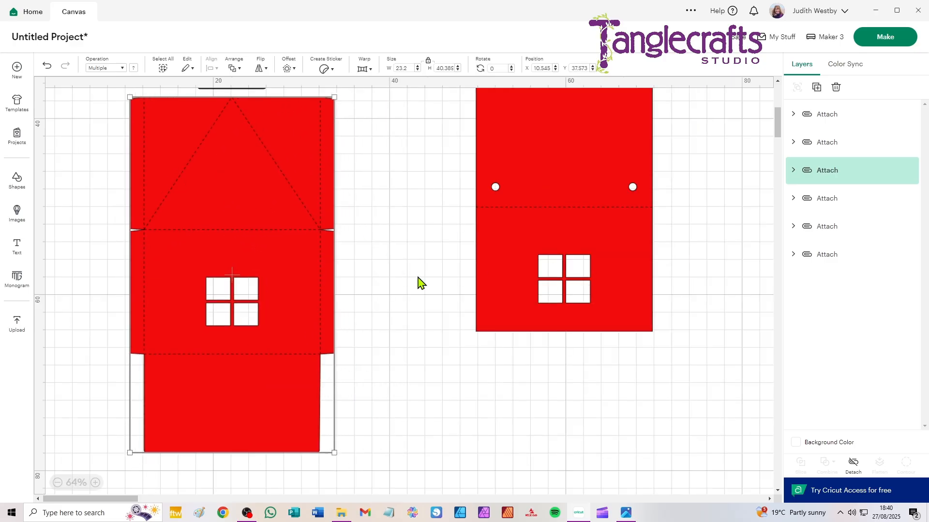
pyautogui.scroll(-5, 419, 280)
pyautogui.scroll(8, 431, 275)
pyautogui.scroll(-4, 451, 336)
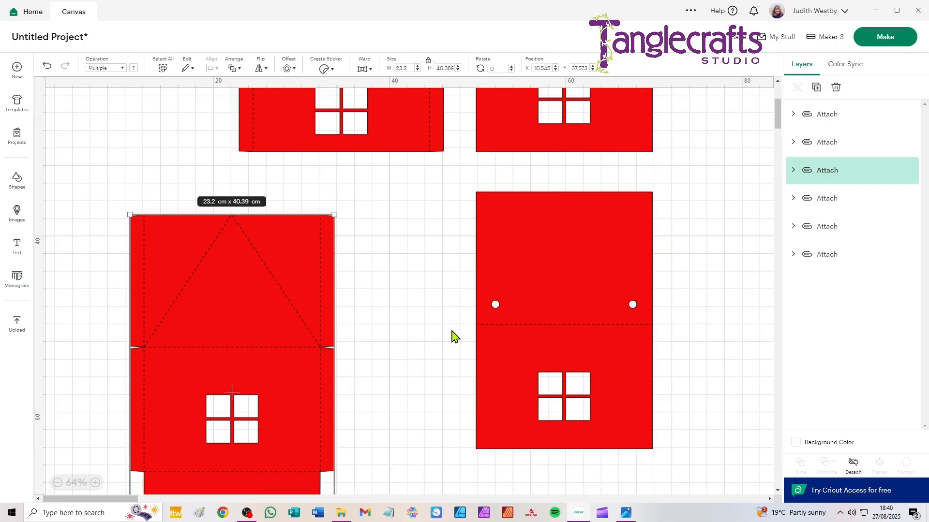
# - Bring the remaining base panel below the lower side wall panel and overlap its flap with the wall's lower edge
pyautogui.scroll(-2, 470, 307)
pyautogui.moveTo(728, 178); pyautogui.dragTo(440, 338)
pyautogui.scroll(5, 472, 286)
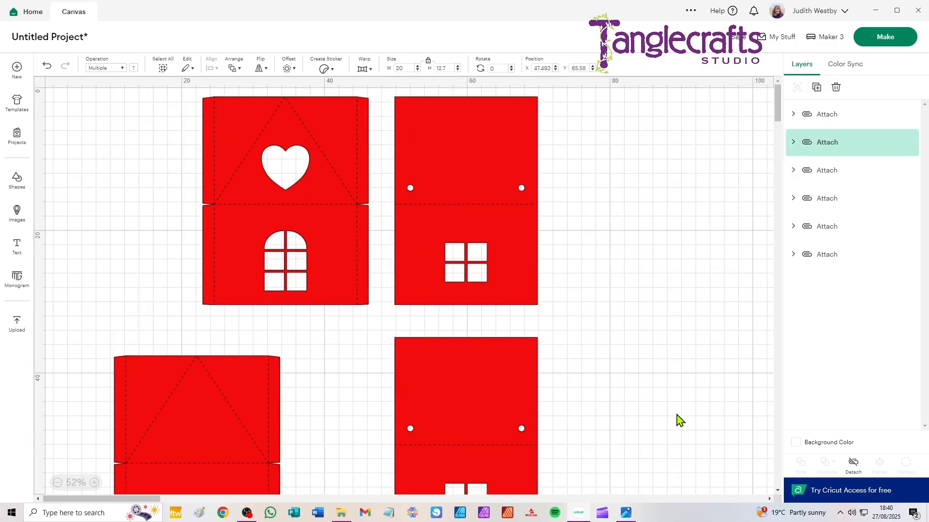
pyautogui.scroll(-3, 532, 406)
pyautogui.scroll(3, 454, 429)
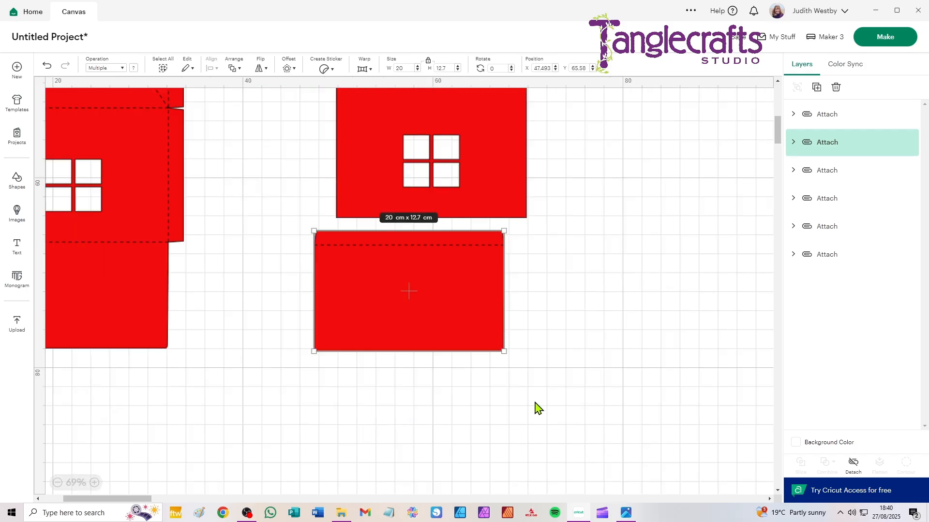
pyautogui.scroll(5, 425, 278)
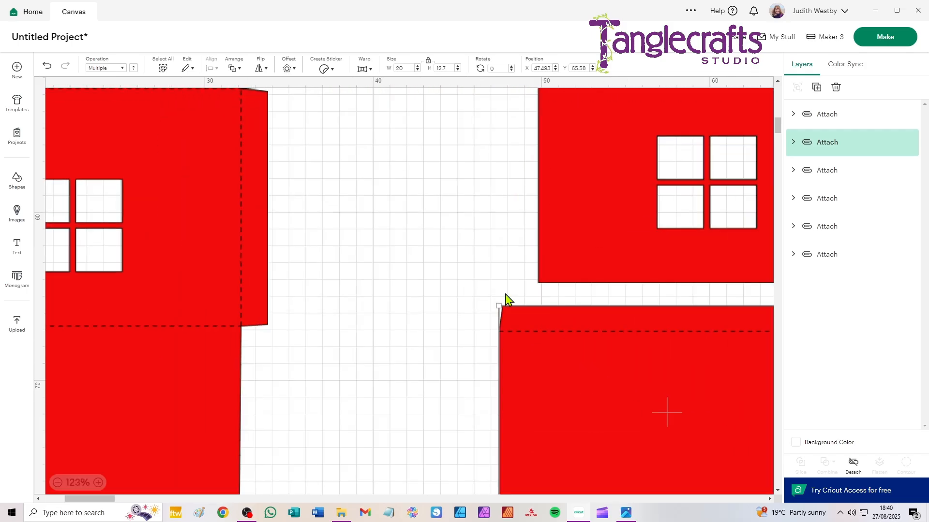
pyautogui.moveTo(580, 283); pyautogui.dragTo(344, 263)
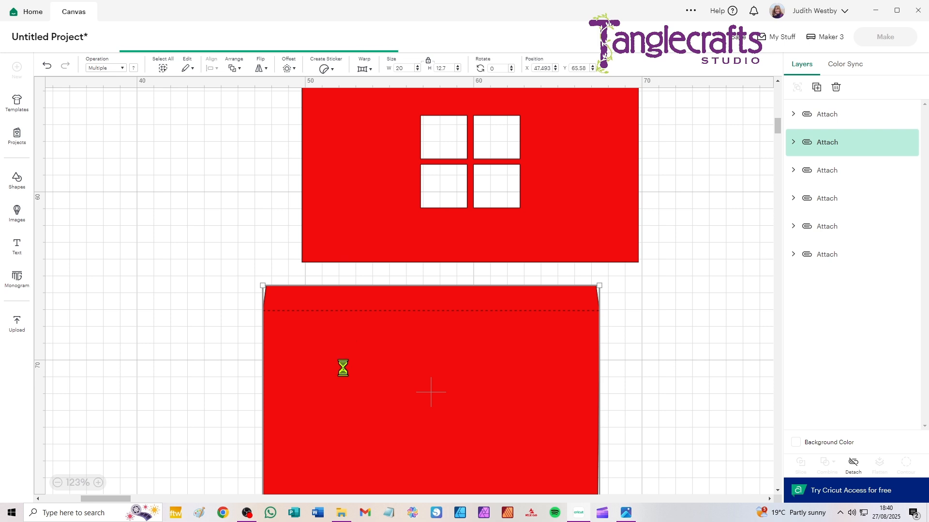
pyautogui.moveTo(371, 363); pyautogui.dragTo(411, 314)
# - Align the base panel and the lower side wall panel on their horizontal centres
pyautogui.keyDown('shift'); pyautogui.click(348, 163); pyautogui.keyUp('shift')
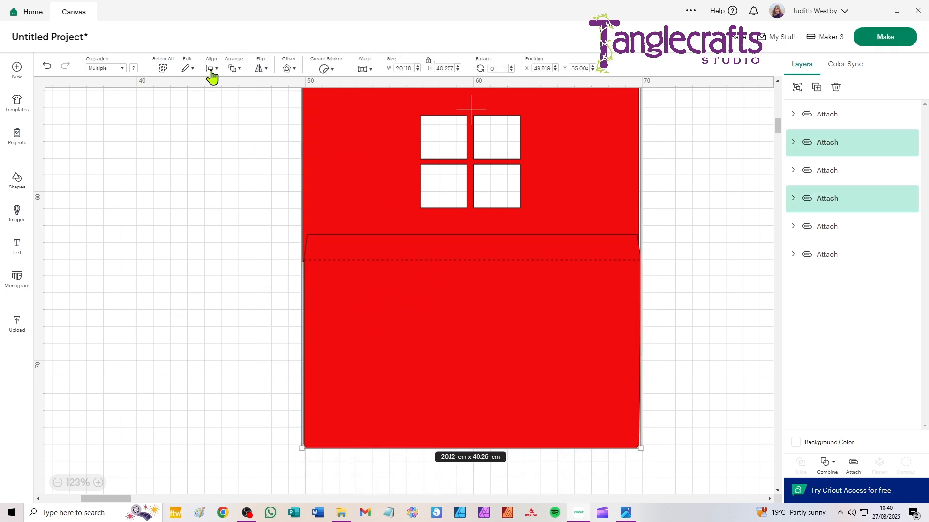
pyautogui.click(212, 69)
pyautogui.click(237, 122)
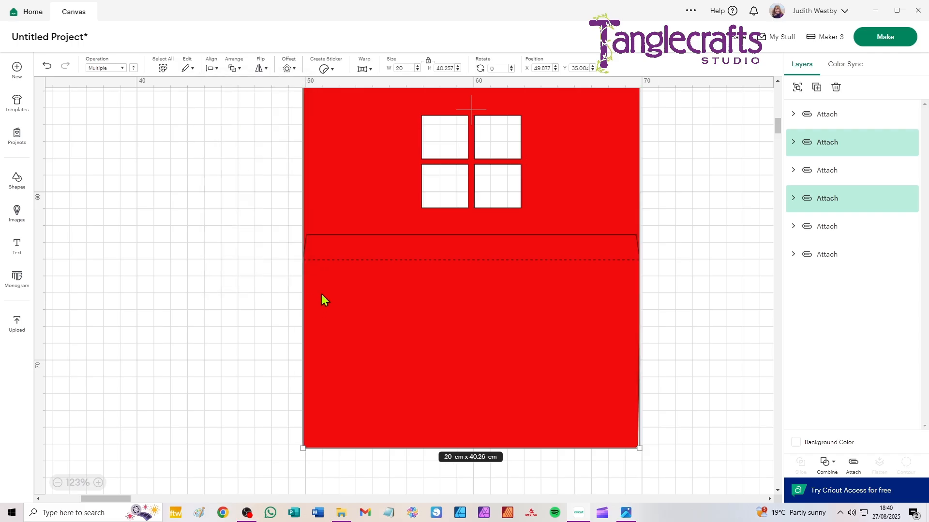
# - Offset the base panel from the side wall panel's edge and change its operation to Guide
pyautogui.scroll(2, 331, 296)
pyautogui.click(278, 292)
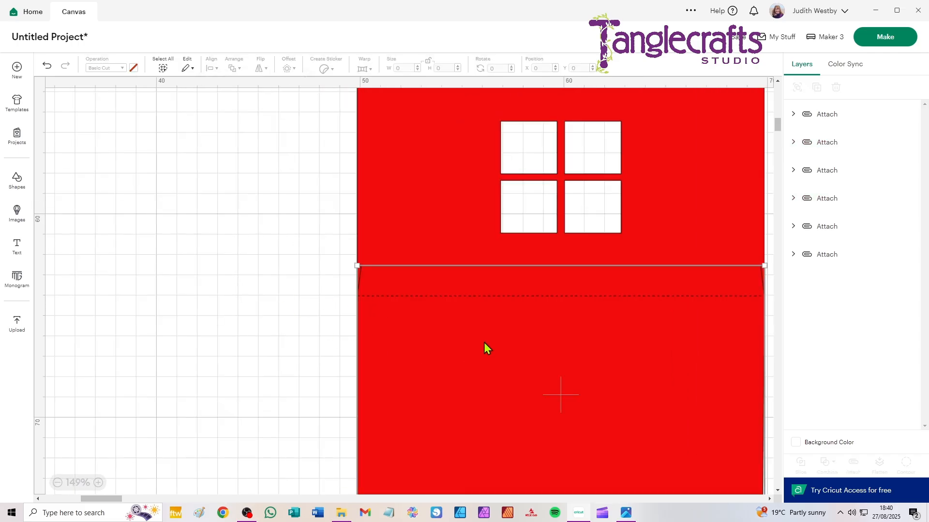
pyautogui.moveTo(485, 348); pyautogui.dragTo(498, 367)
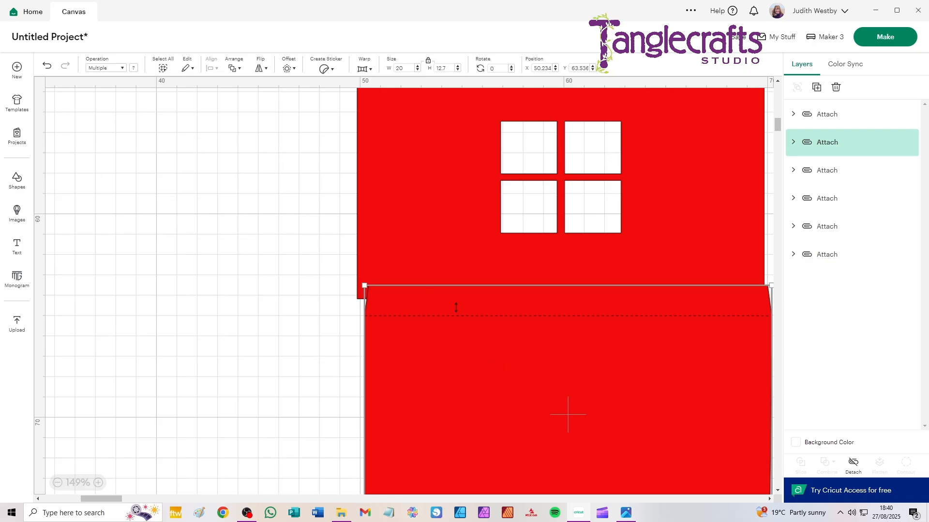
pyautogui.moveTo(637, 414); pyautogui.dragTo(563, 376)
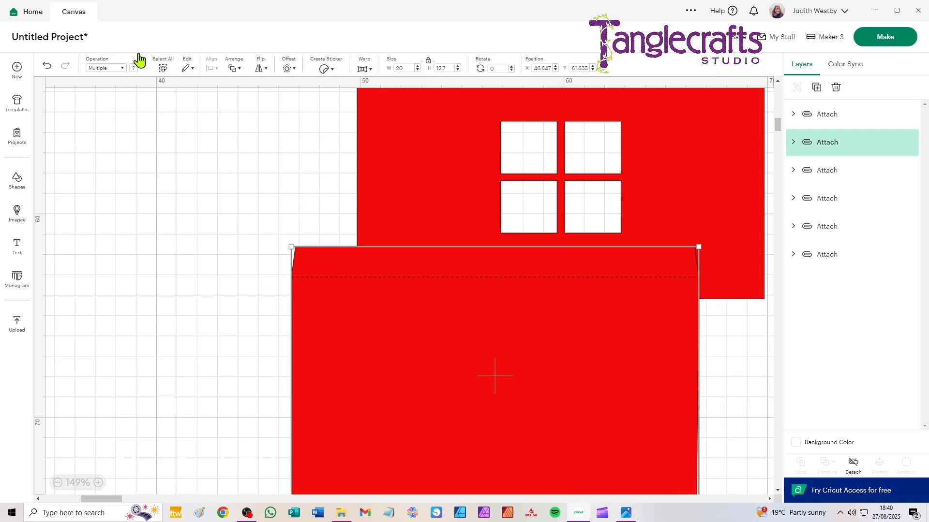
pyautogui.click(106, 68)
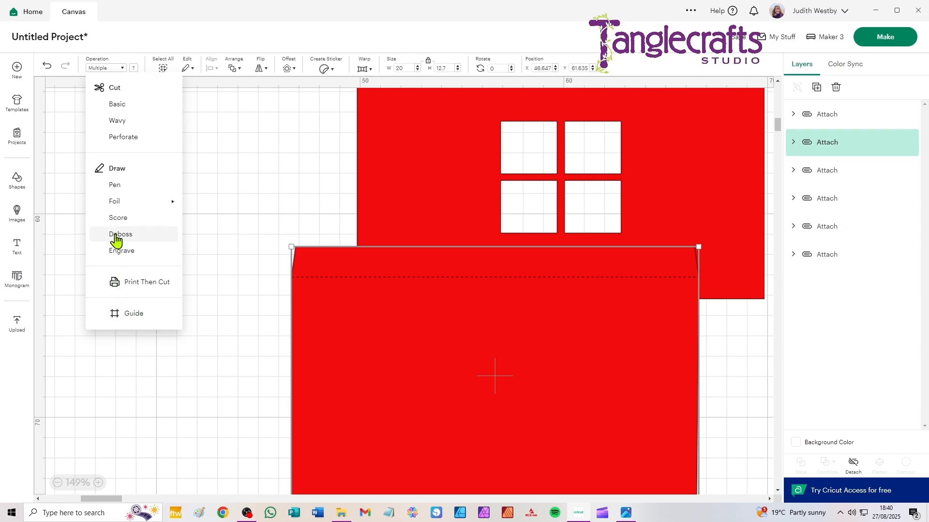
pyautogui.click(134, 318)
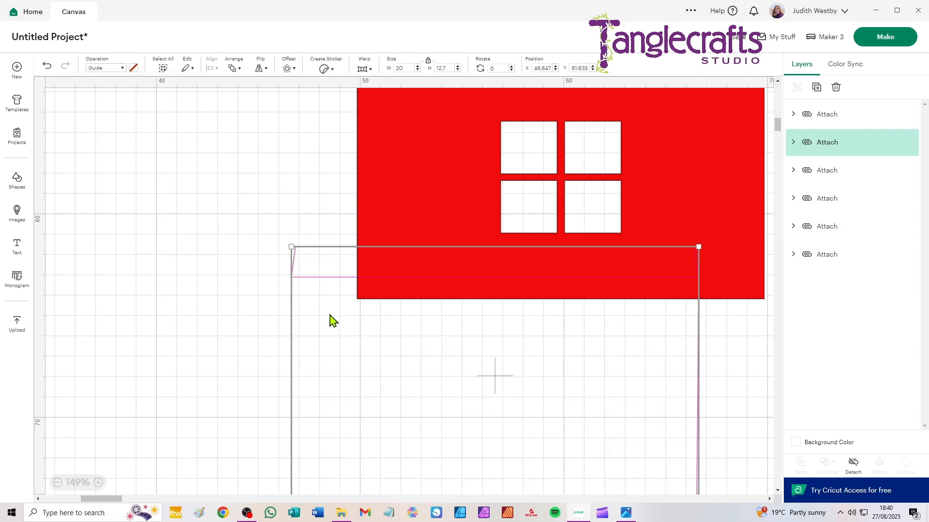
# - Position the guide base panel at X 49.877, Y 62.71 so its score line meets the side wall panel's lower edge
pyautogui.moveTo(291, 321); pyautogui.dragTo(358, 335)
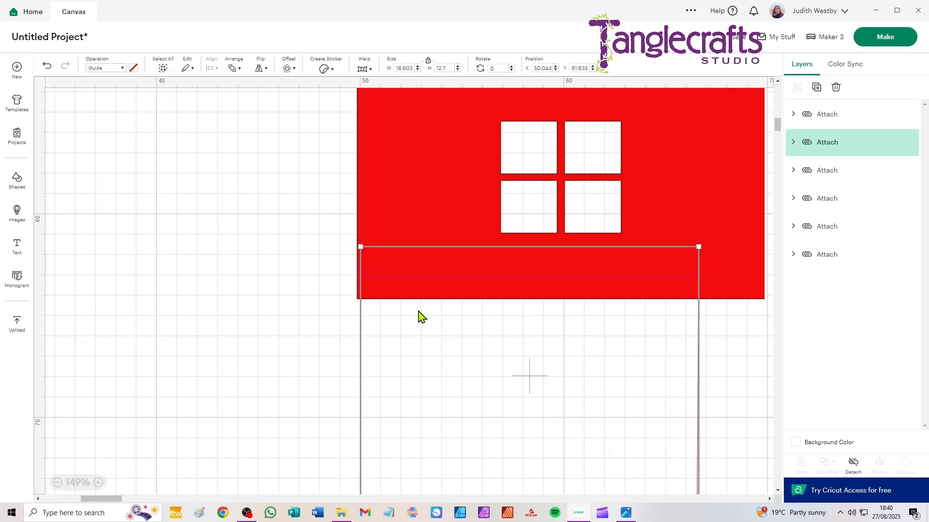
pyautogui.hotkey('ctrl', 'z')
pyautogui.moveTo(317, 280); pyautogui.dragTo(379, 303)
pyautogui.scroll(3, 409, 338)
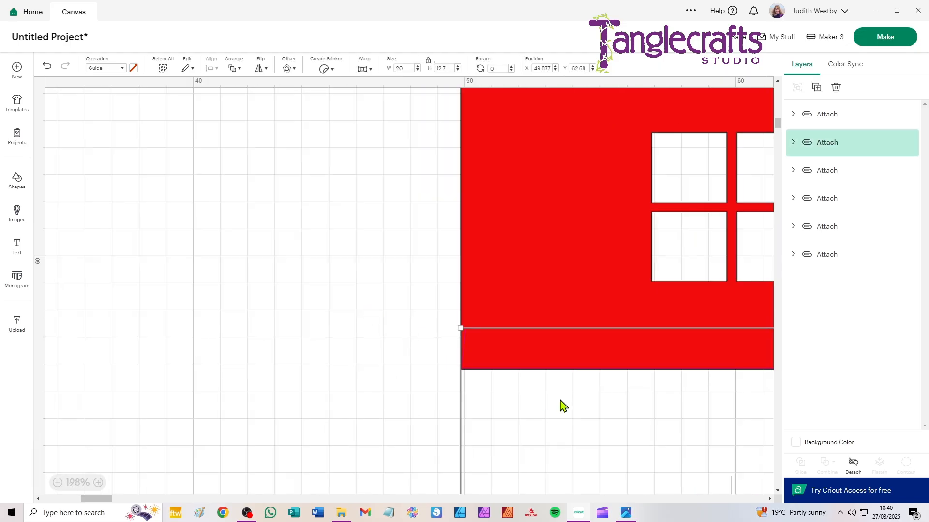
pyautogui.scroll(2, 563, 406)
pyautogui.moveTo(441, 346); pyautogui.dragTo(261, 292)
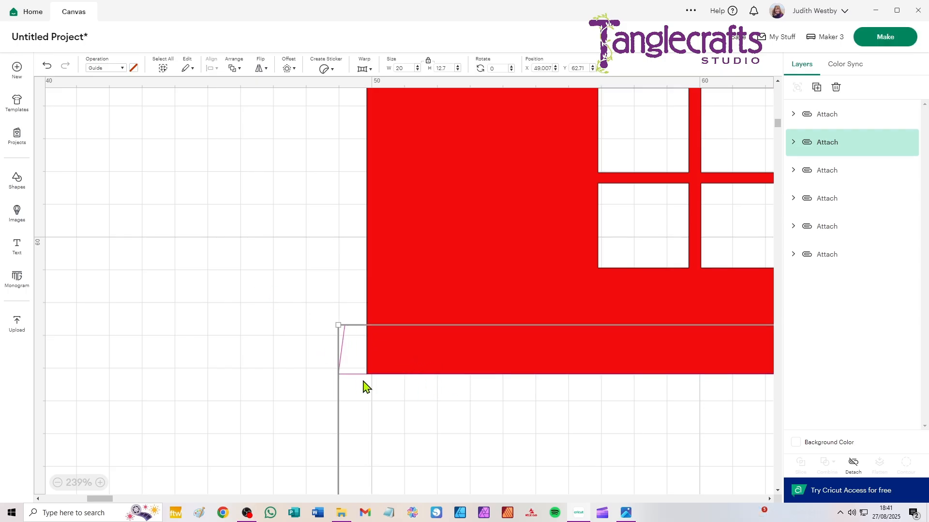
pyautogui.moveTo(351, 356); pyautogui.dragTo(380, 356)
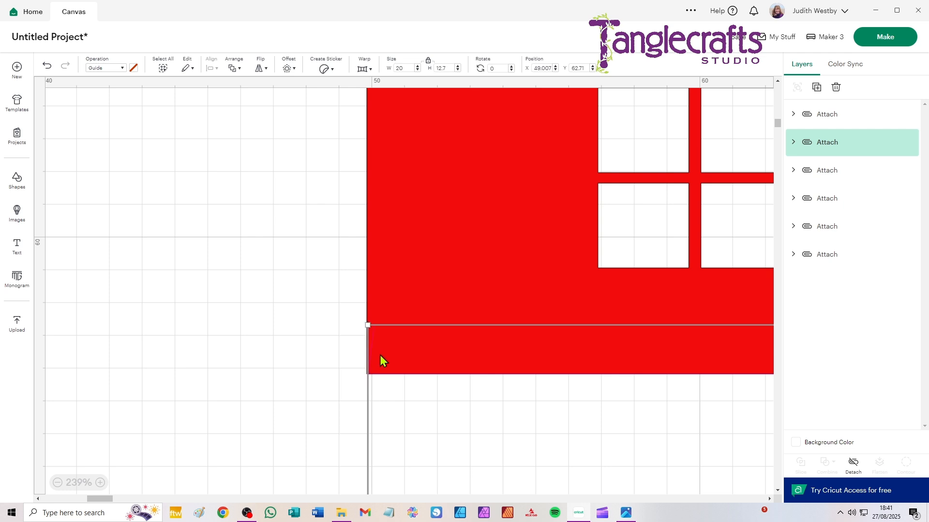
# - Detach the guide base panel's parts and change its outline's operation to Basic Cut
pyautogui.click(853, 464)
pyautogui.click(248, 327)
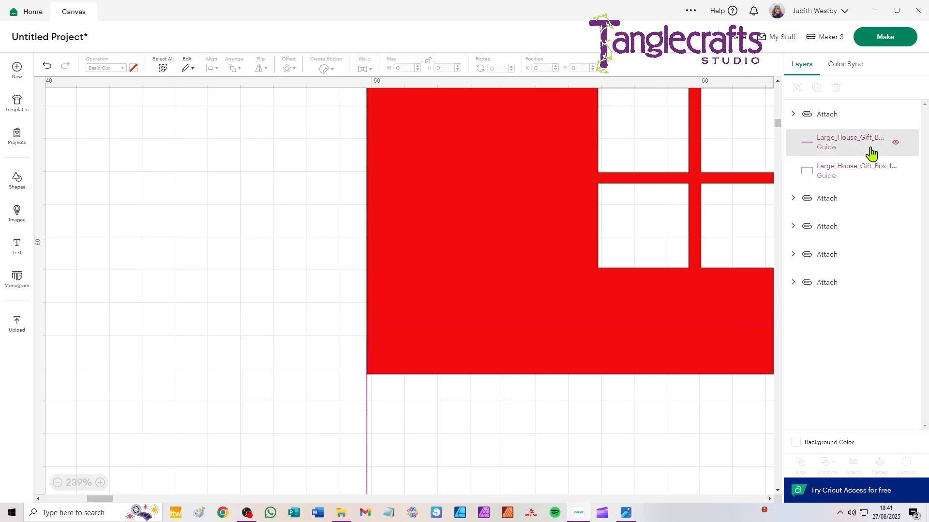
pyautogui.click(869, 172)
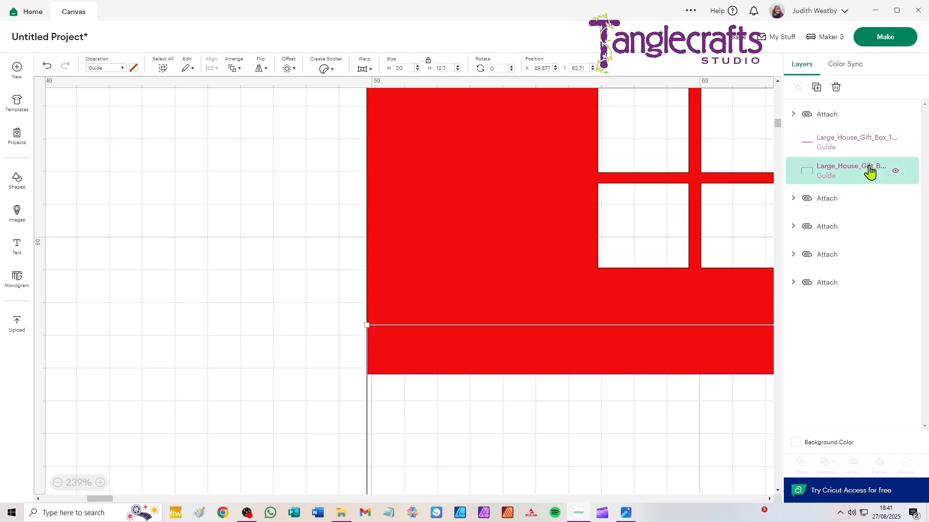
pyautogui.click(103, 69)
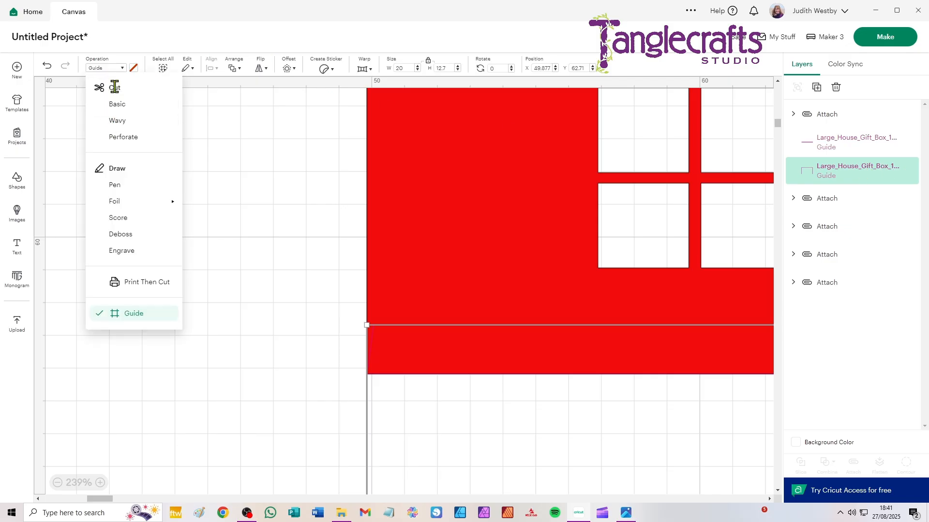
pyautogui.click(223, 197)
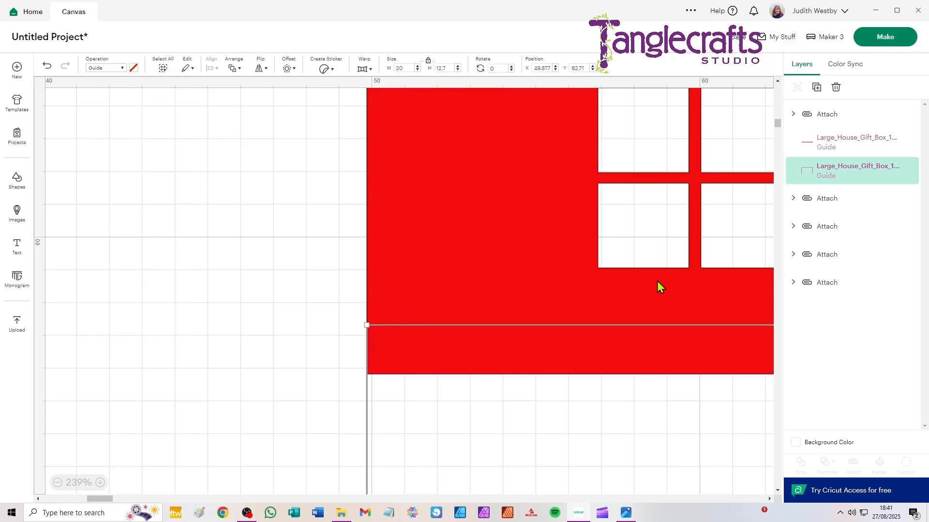
pyautogui.click(276, 394)
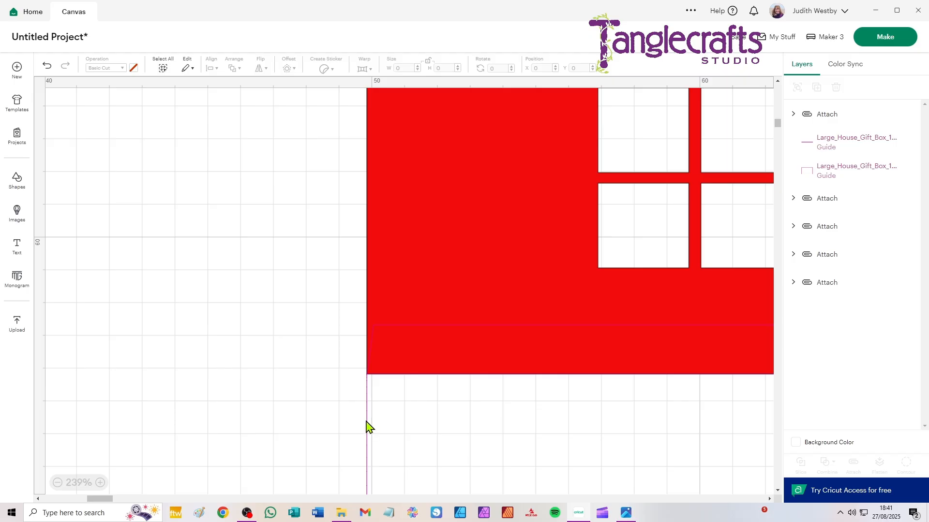
pyautogui.scroll(-4, 493, 404)
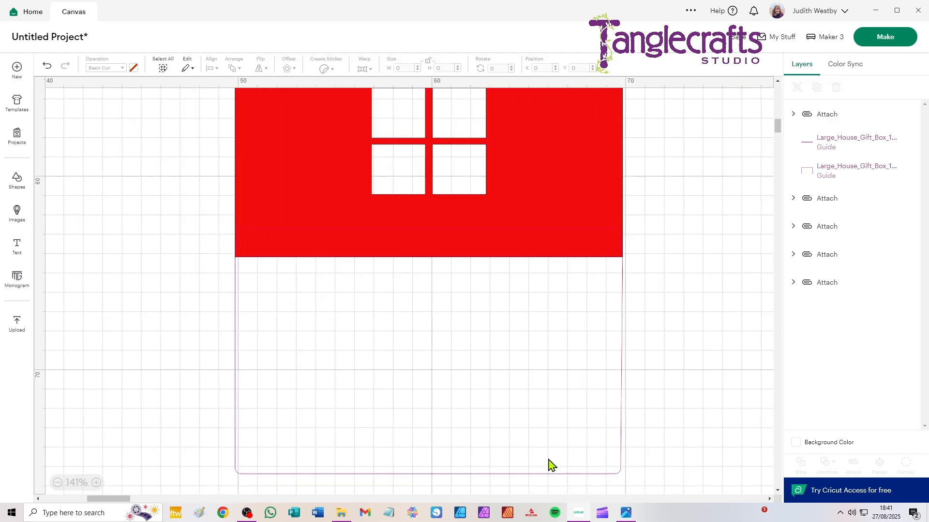
pyautogui.click(602, 474)
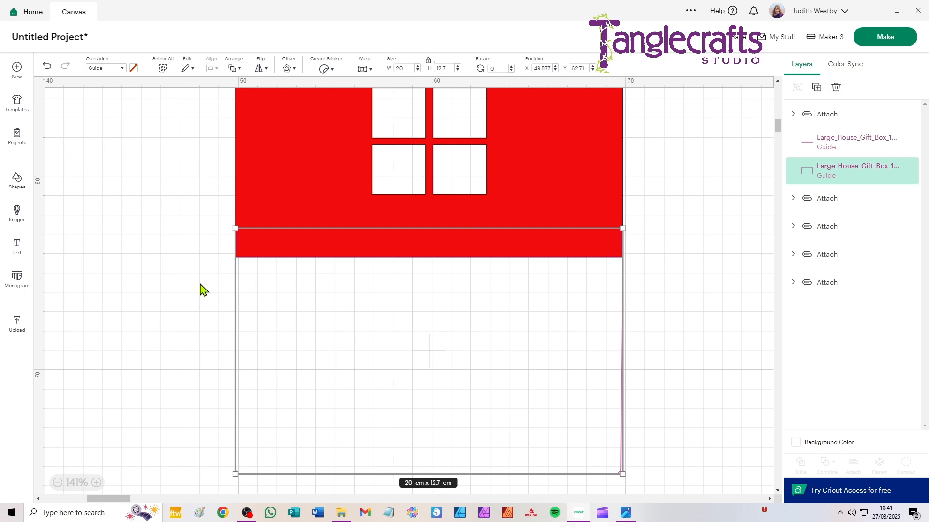
pyautogui.click(100, 68)
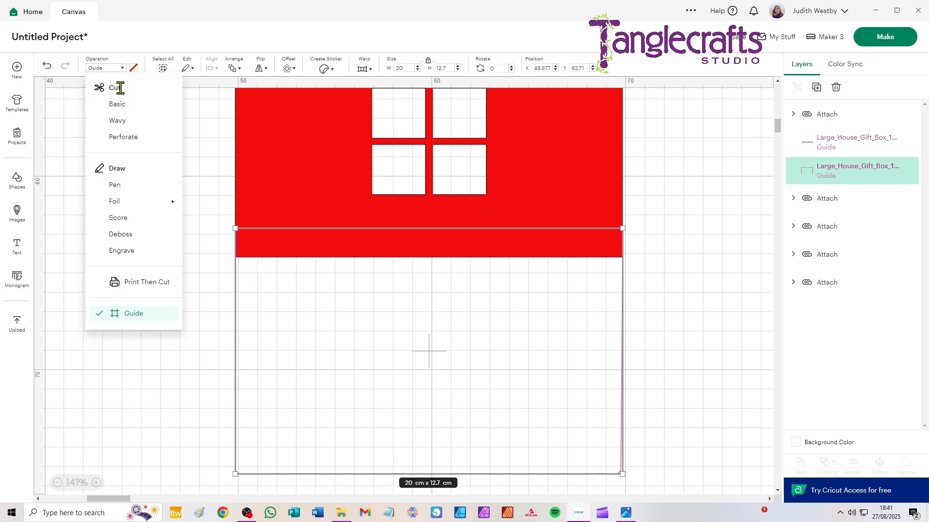
pyautogui.click(118, 108)
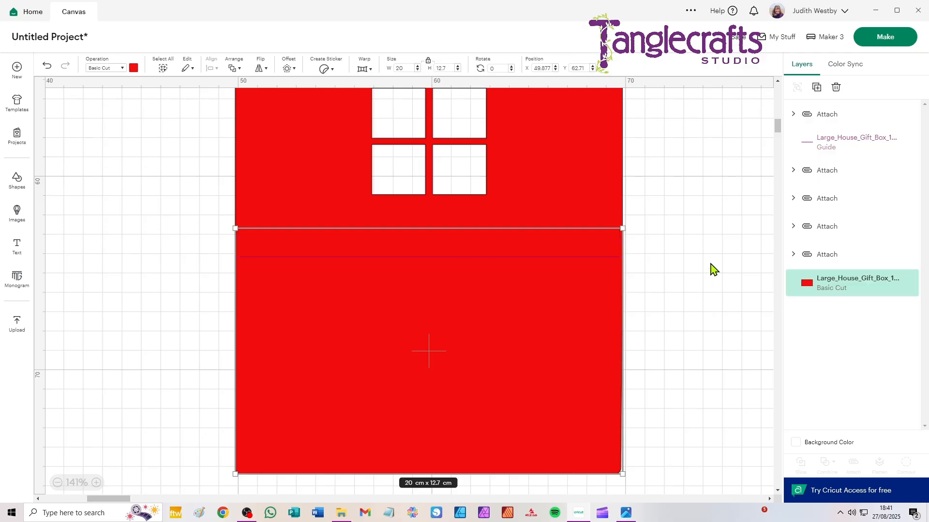
pyautogui.click(674, 248)
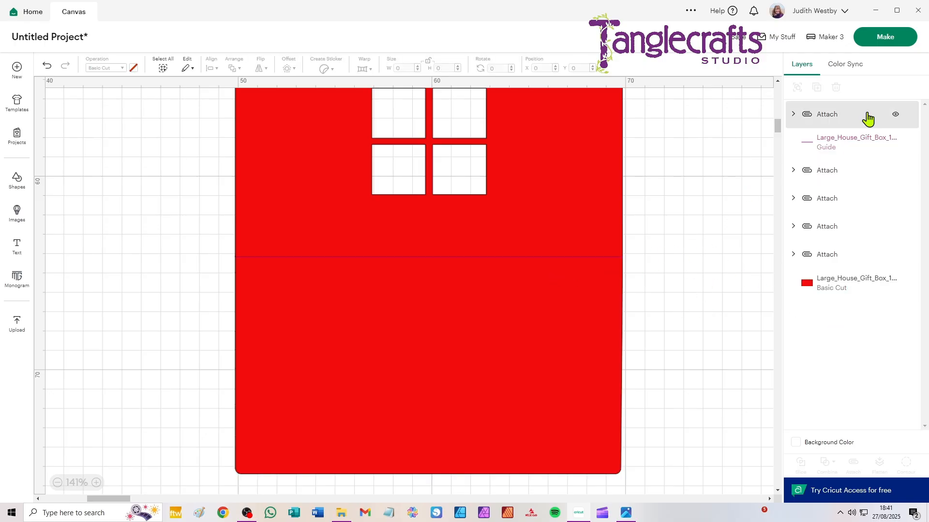
# - Change the operation of the base panel's guide line to Score
pyautogui.click(840, 155)
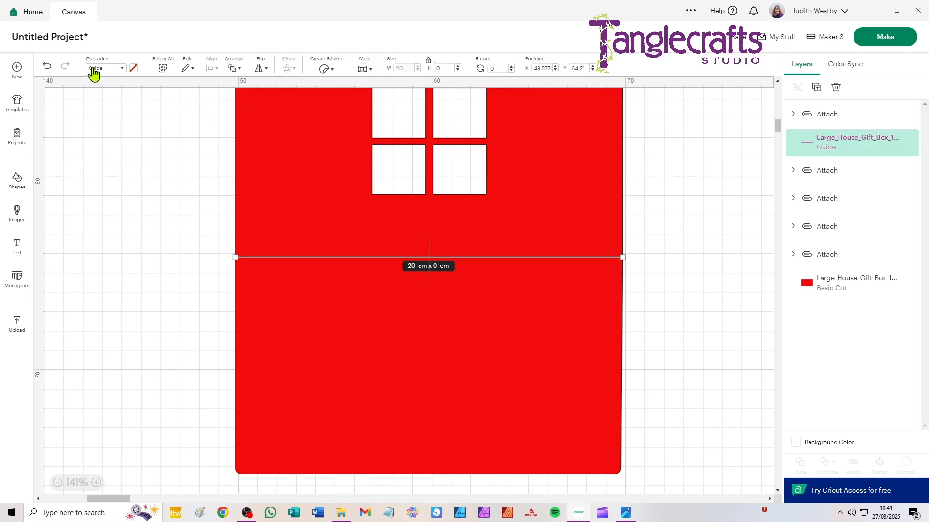
pyautogui.click(95, 70)
pyautogui.click(127, 218)
pyautogui.click(127, 220)
pyautogui.scroll(-2, 371, 208)
pyautogui.scroll(-1, 371, 207)
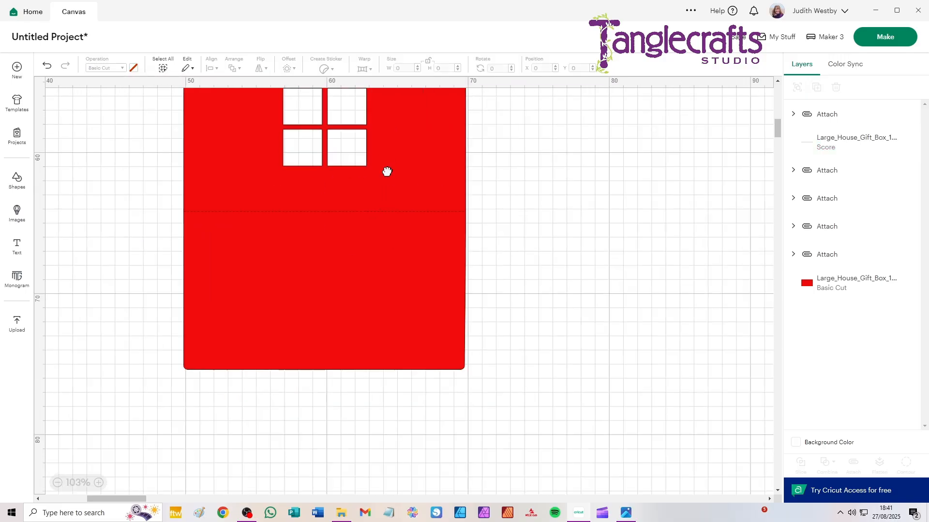
pyautogui.moveTo(385, 171); pyautogui.dragTo(407, 280)
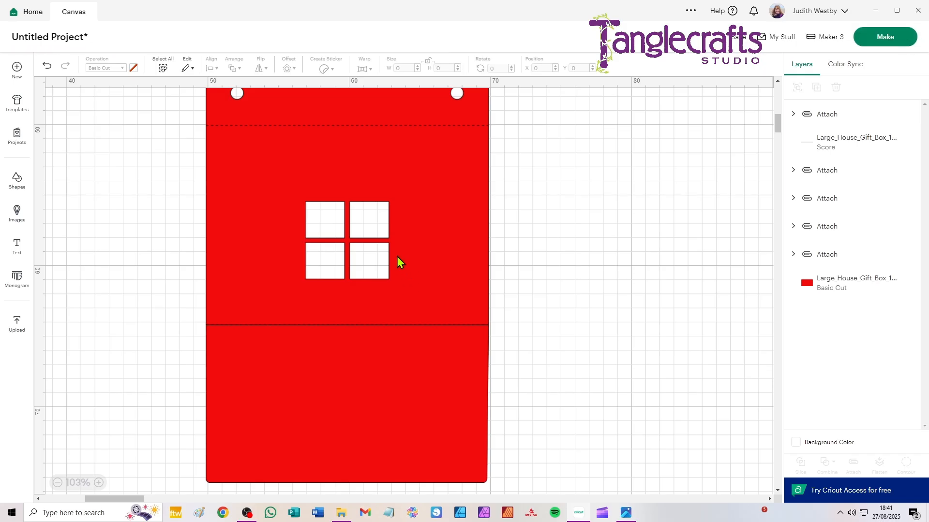
pyautogui.scroll(-2, 397, 256)
pyautogui.moveTo(333, 177); pyautogui.dragTo(369, 265)
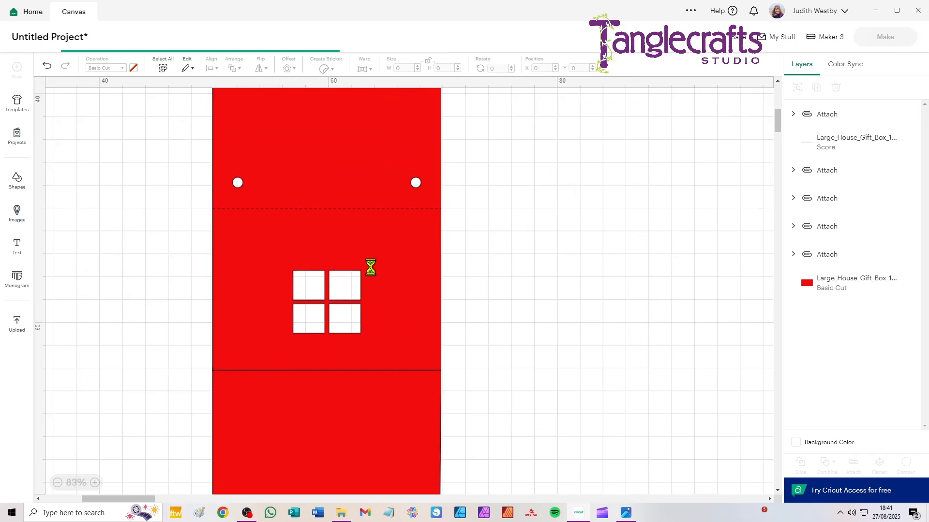
pyautogui.moveTo(88, 137); pyautogui.dragTo(546, 405)
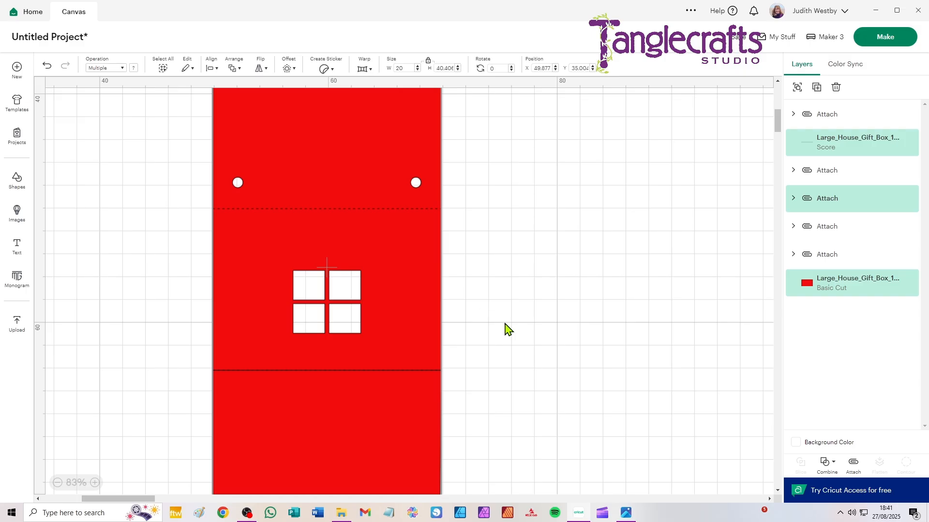
pyautogui.click(540, 330)
pyautogui.click(386, 425)
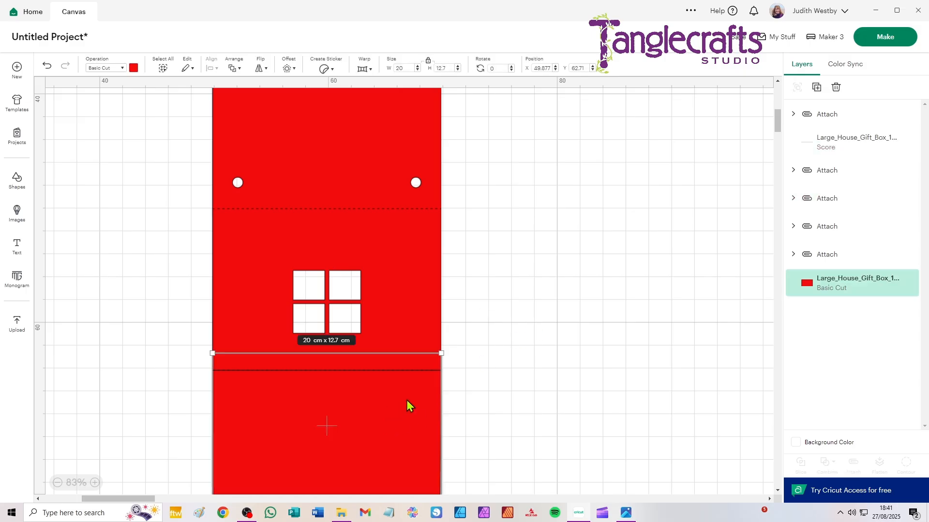
pyautogui.keyDown('shift'); pyautogui.click(412, 271); pyautogui.keyUp('shift')
pyautogui.click(543, 392)
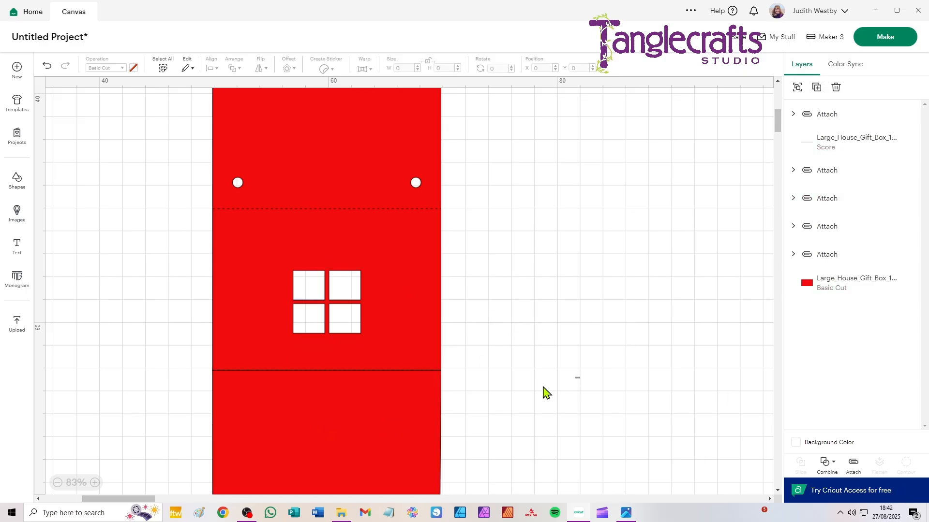
# - Try to unite the base panel with the still attached side wall panel
pyautogui.click(396, 417)
pyautogui.keyDown('shift'); pyautogui.click(397, 145); pyautogui.keyUp('shift')
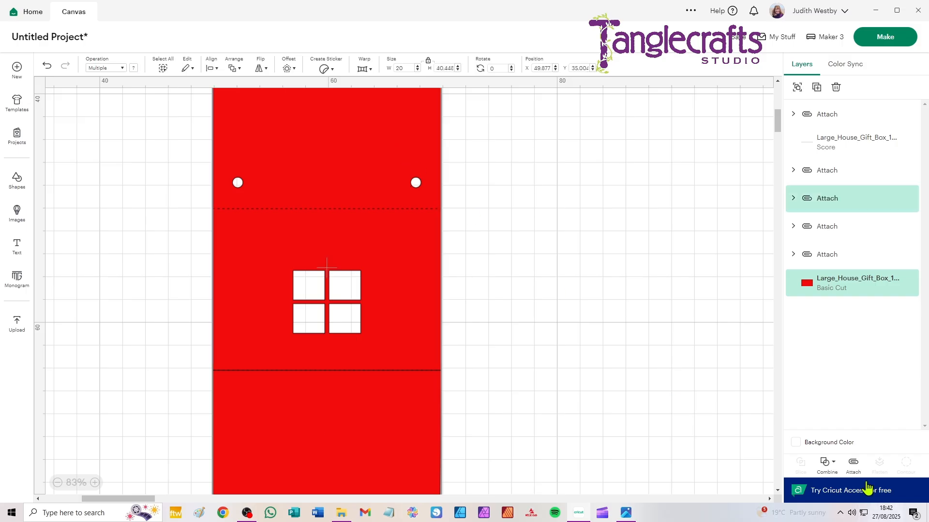
pyautogui.click(828, 466)
pyautogui.click(857, 403)
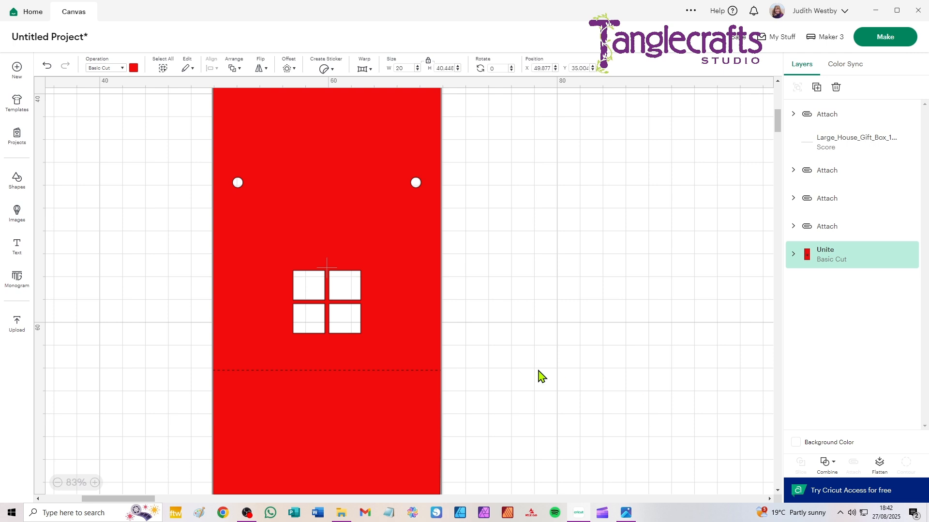
pyautogui.click(468, 282)
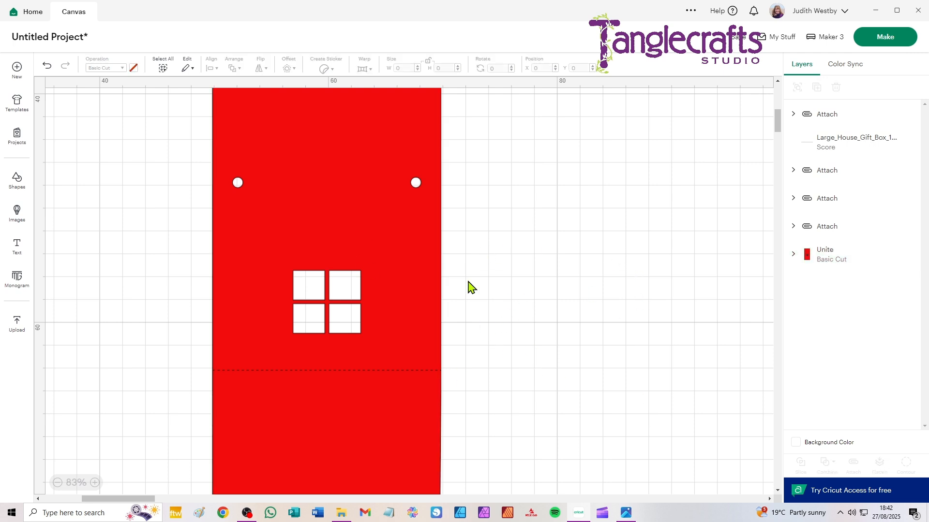
pyautogui.click(377, 264)
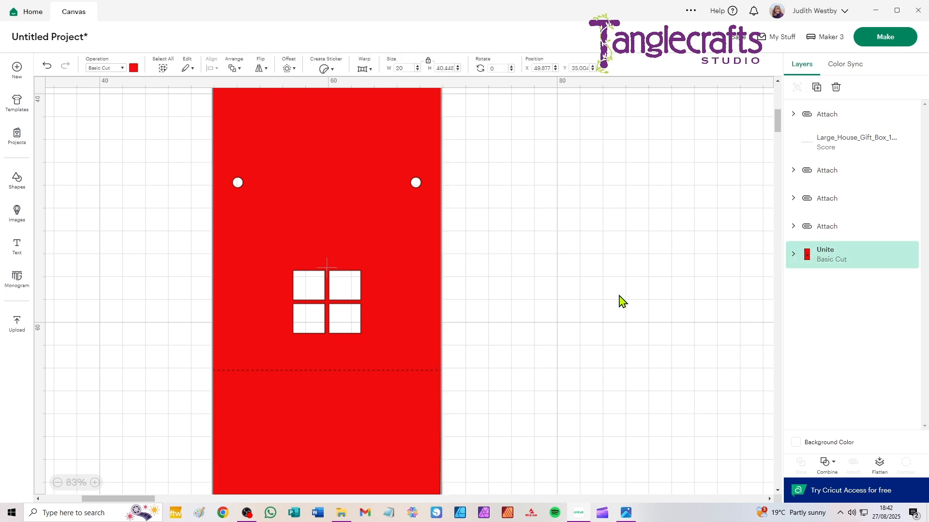
pyautogui.hotkey('ctrl', 'z')
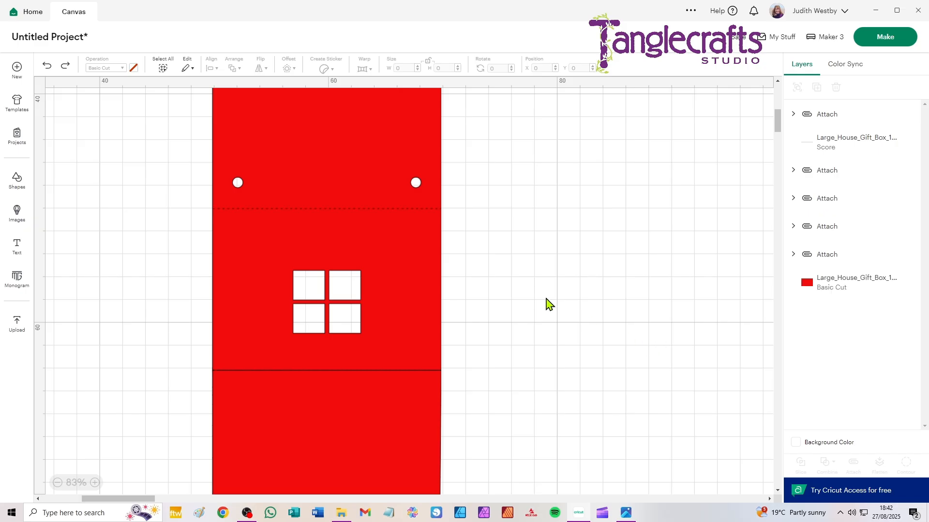
# - Detach the lower side wall panel so its cut shape is separate from its score line
pyautogui.click(387, 238)
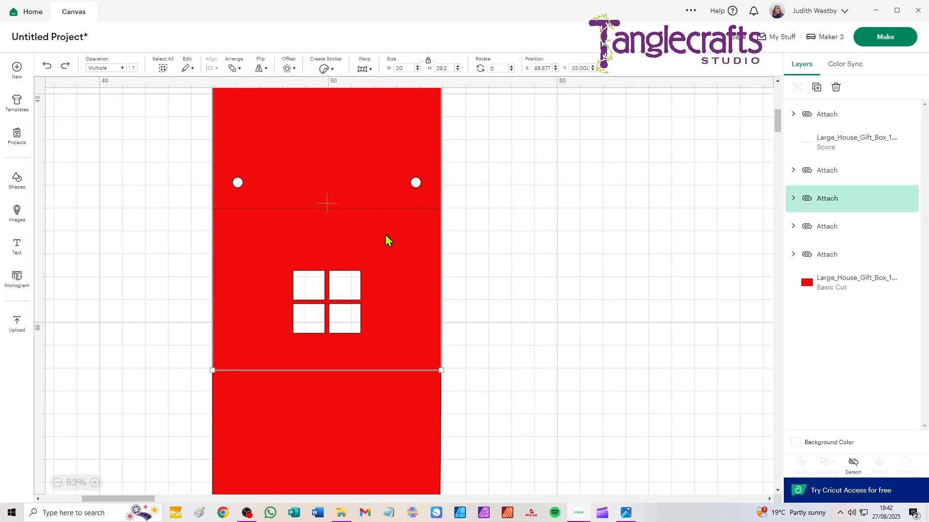
pyautogui.click(858, 147)
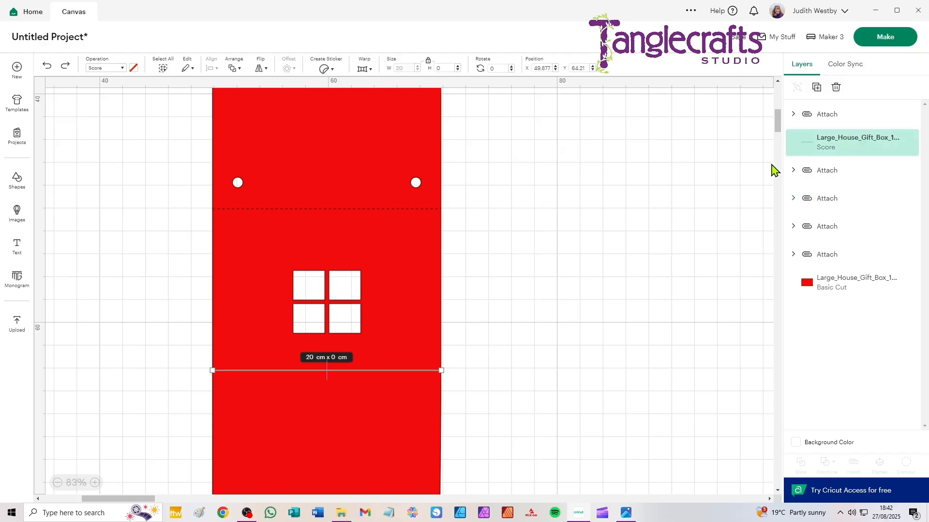
pyautogui.click(399, 210)
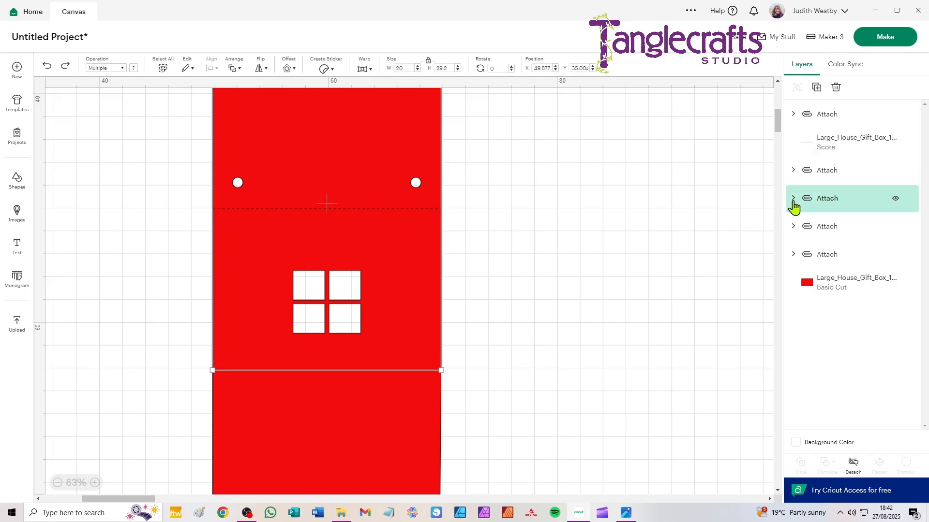
pyautogui.click(853, 466)
pyautogui.click(626, 273)
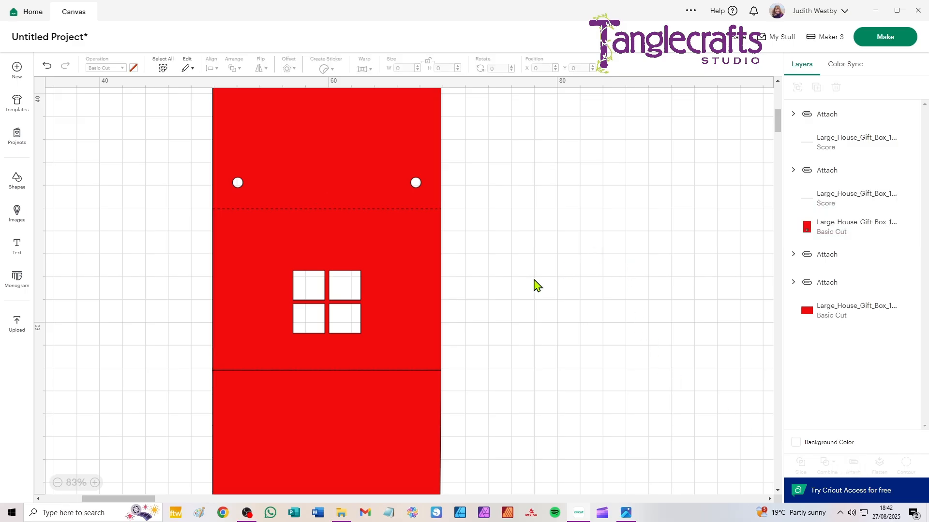
# - Unite the base panel with the side wall panel's cut shape, leaving both score lines out of the selection
pyautogui.click(412, 418)
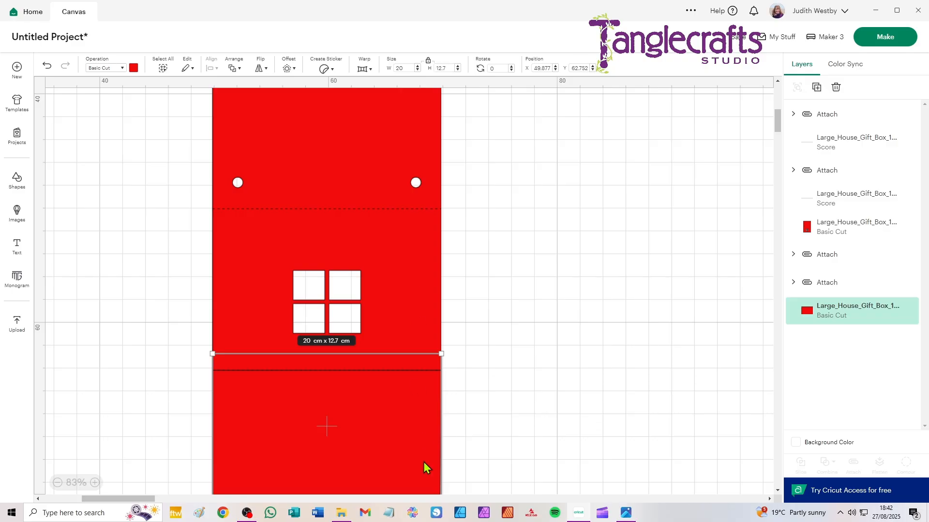
pyautogui.keyDown('shift'); pyautogui.click(410, 271); pyautogui.keyUp('shift')
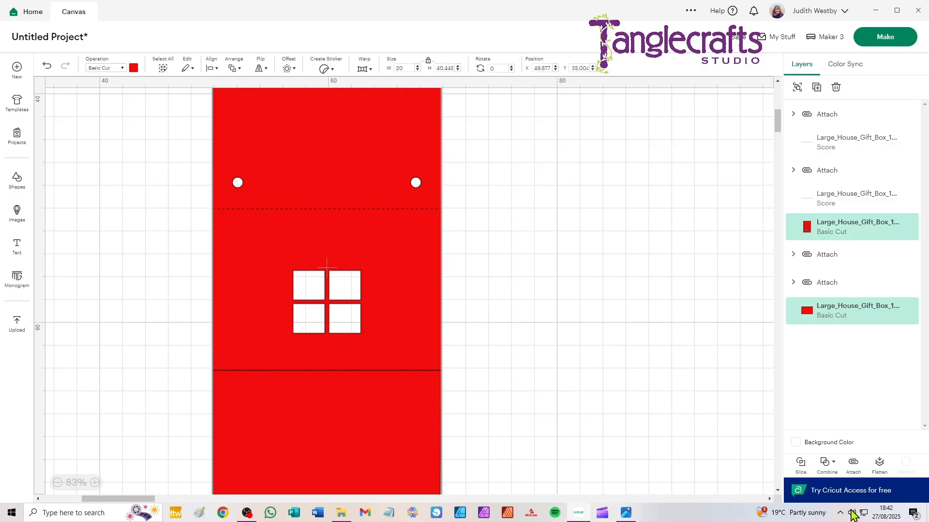
pyautogui.click(826, 462)
pyautogui.click(847, 390)
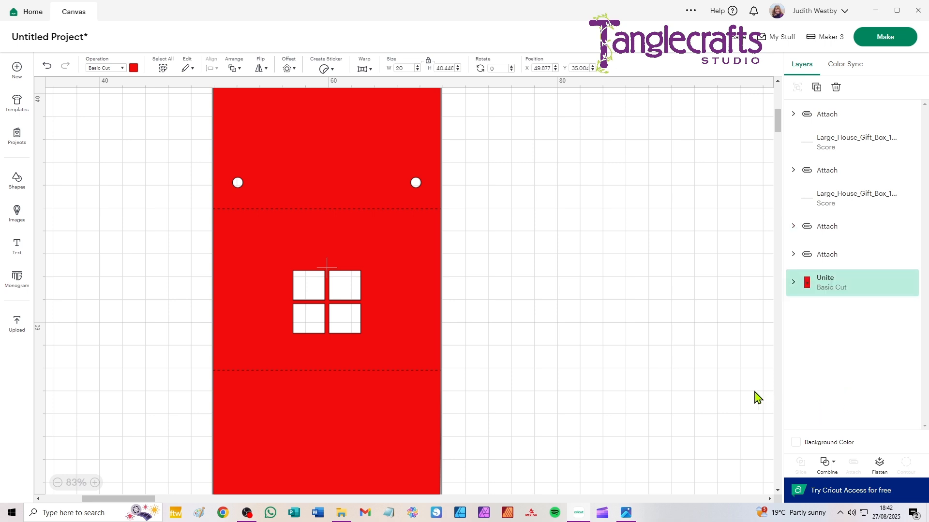
pyautogui.click(649, 330)
# - Try moving the united panel away from its two score lines
pyautogui.click(260, 255)
pyautogui.moveTo(239, 244); pyautogui.dragTo(327, 251)
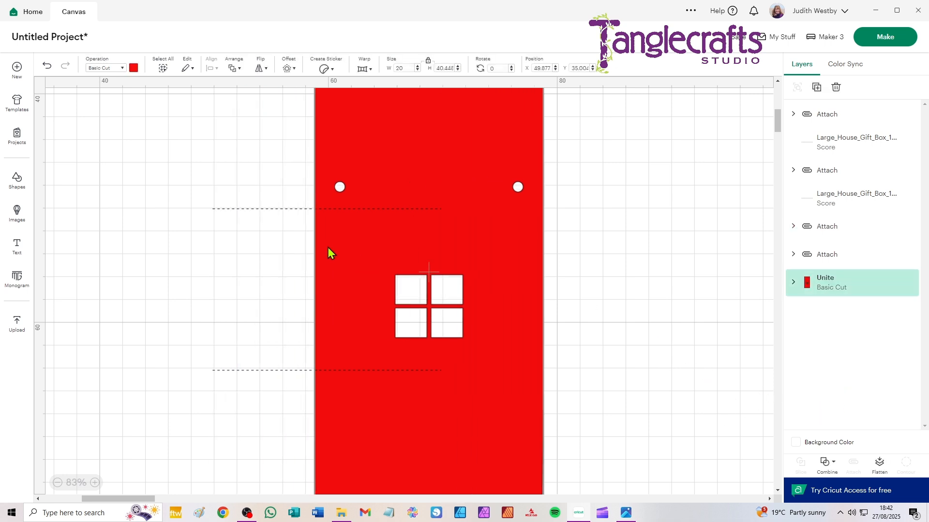
pyautogui.hotkey('ctrl', 'z')
# - Attach both score lines to the united side wall and base panel
pyautogui.moveTo(562, 161); pyautogui.dragTo(48, 449)
pyautogui.click(853, 465)
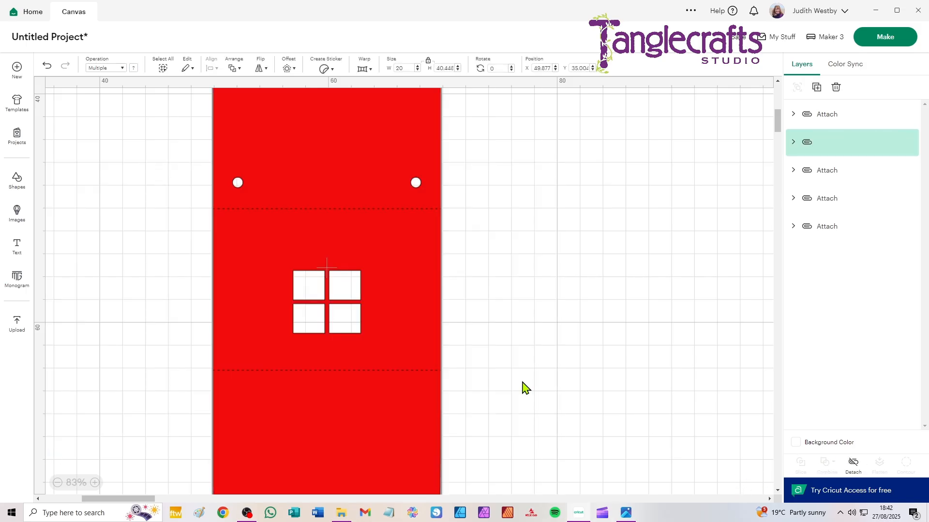
# - Move the lower gable panel with its joined base next to the finished side wall panel, at about X 25.458, Y 35.136
pyautogui.scroll(-3, 140, 296)
pyautogui.moveTo(430, 199); pyautogui.dragTo(593, 289)
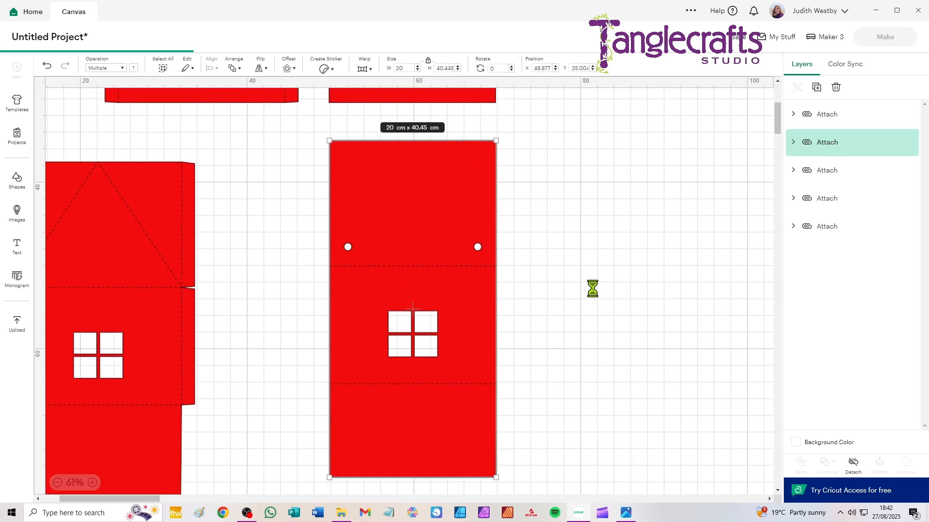
pyautogui.click(593, 261)
pyautogui.moveTo(172, 218); pyautogui.dragTo(263, 210)
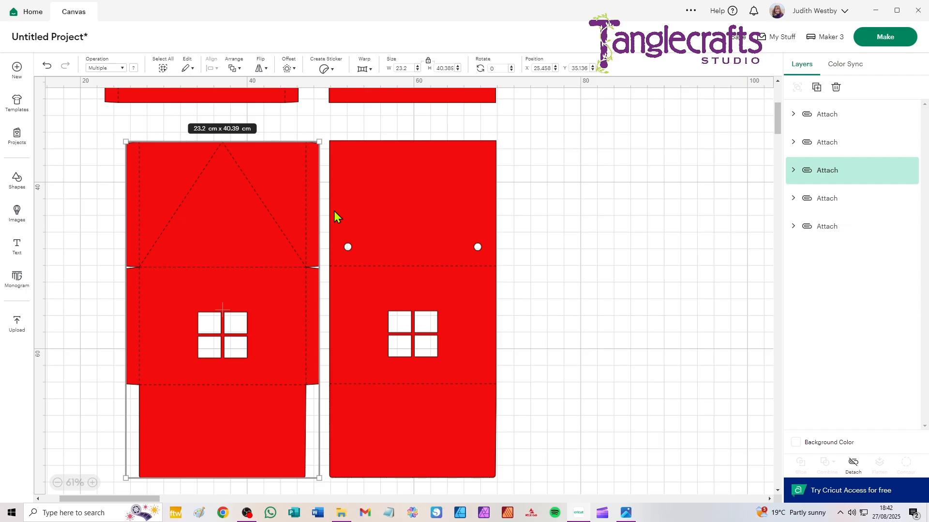
# - Look over all the box panels, and switch to the photo viewer to examine the picture of the box's back
pyautogui.scroll(-3, 335, 212)
pyautogui.moveTo(423, 144); pyautogui.dragTo(458, 265)
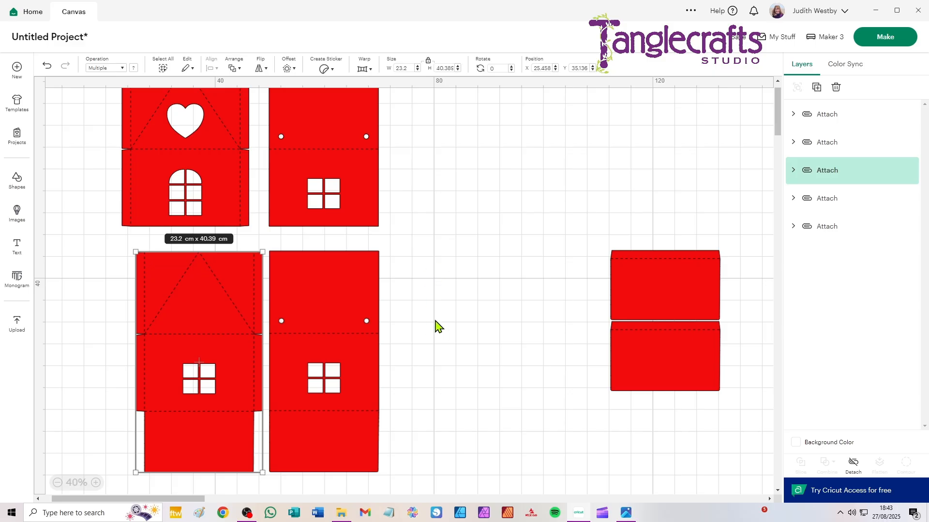
pyautogui.scroll(1, 435, 327)
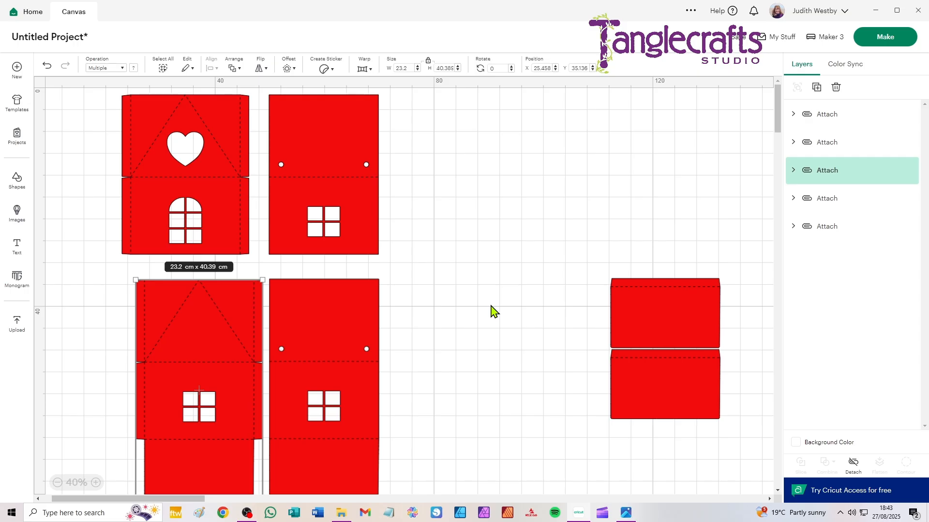
pyautogui.click(627, 513)
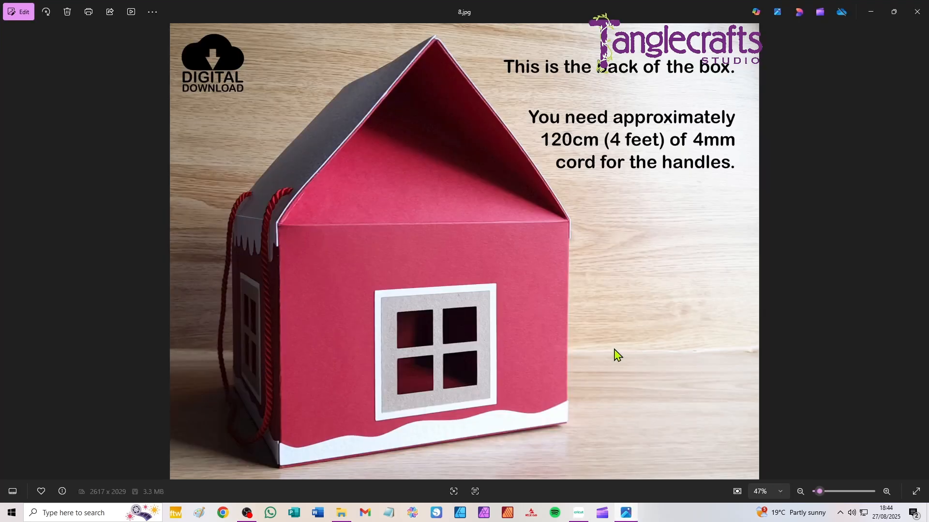